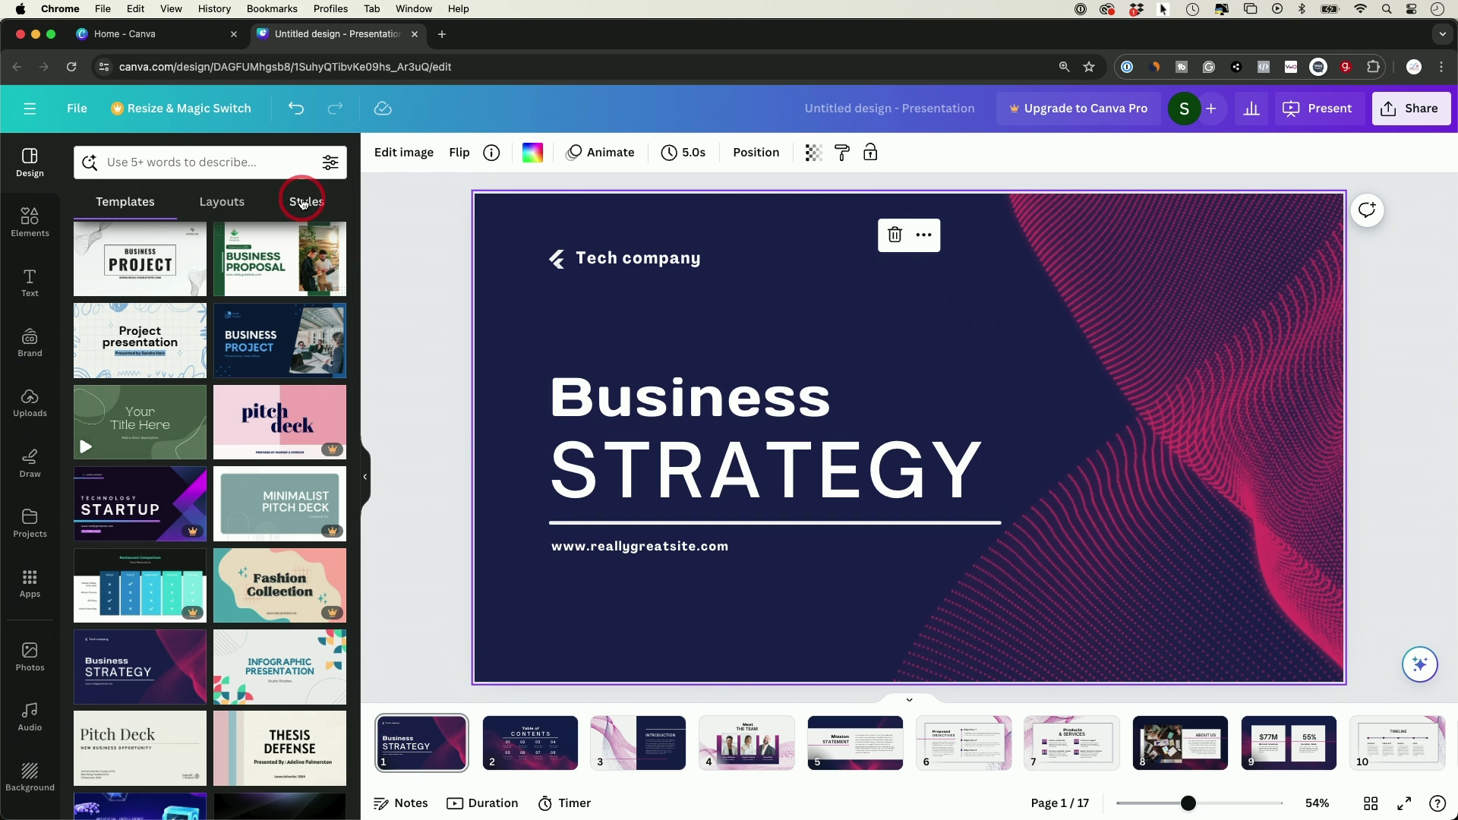
Step: Open the full list of image palettes and apply the pink-wave palette
left_click(302, 203)
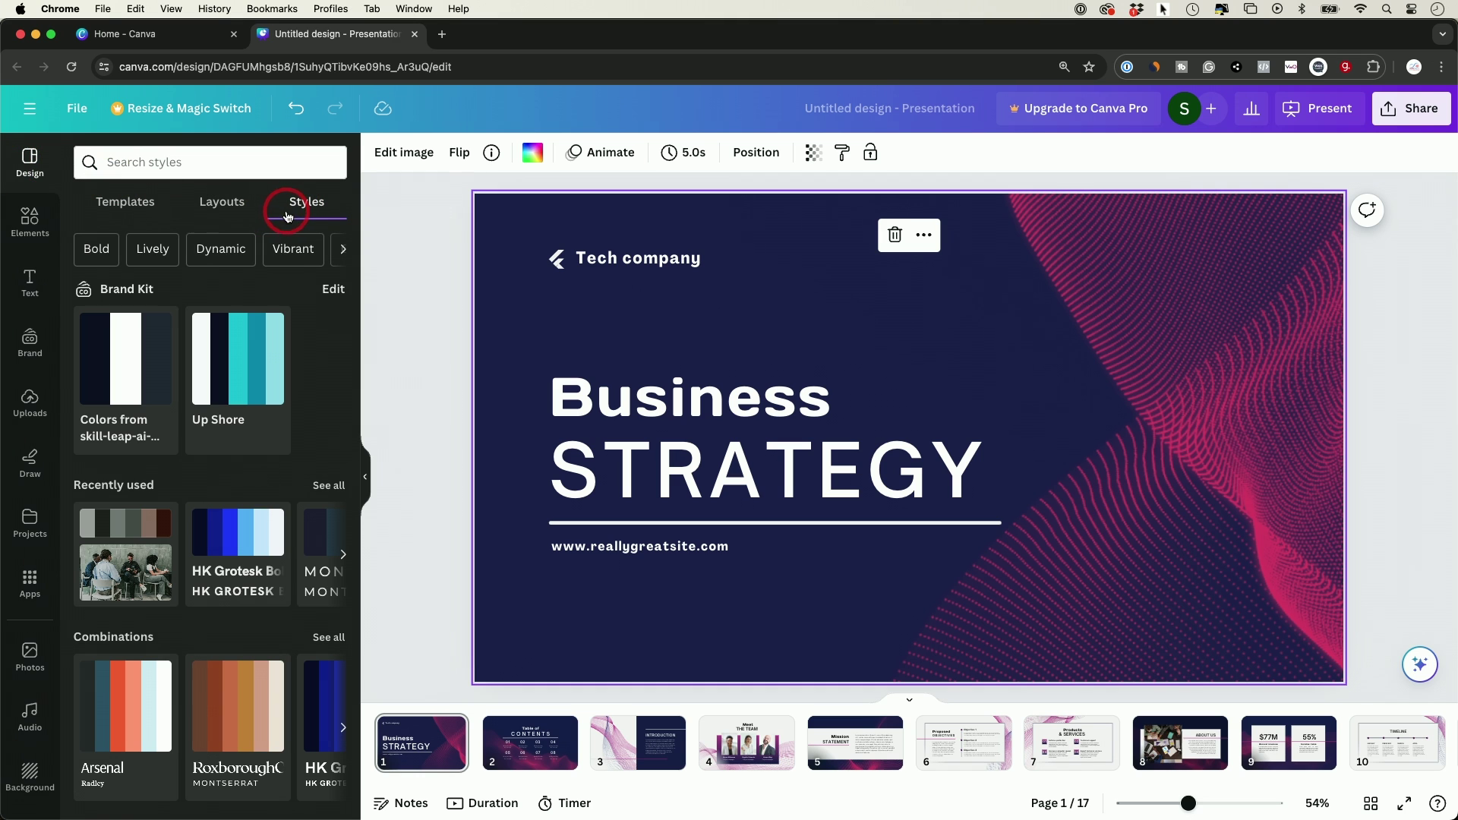
scroll(293, 560, "down", 10)
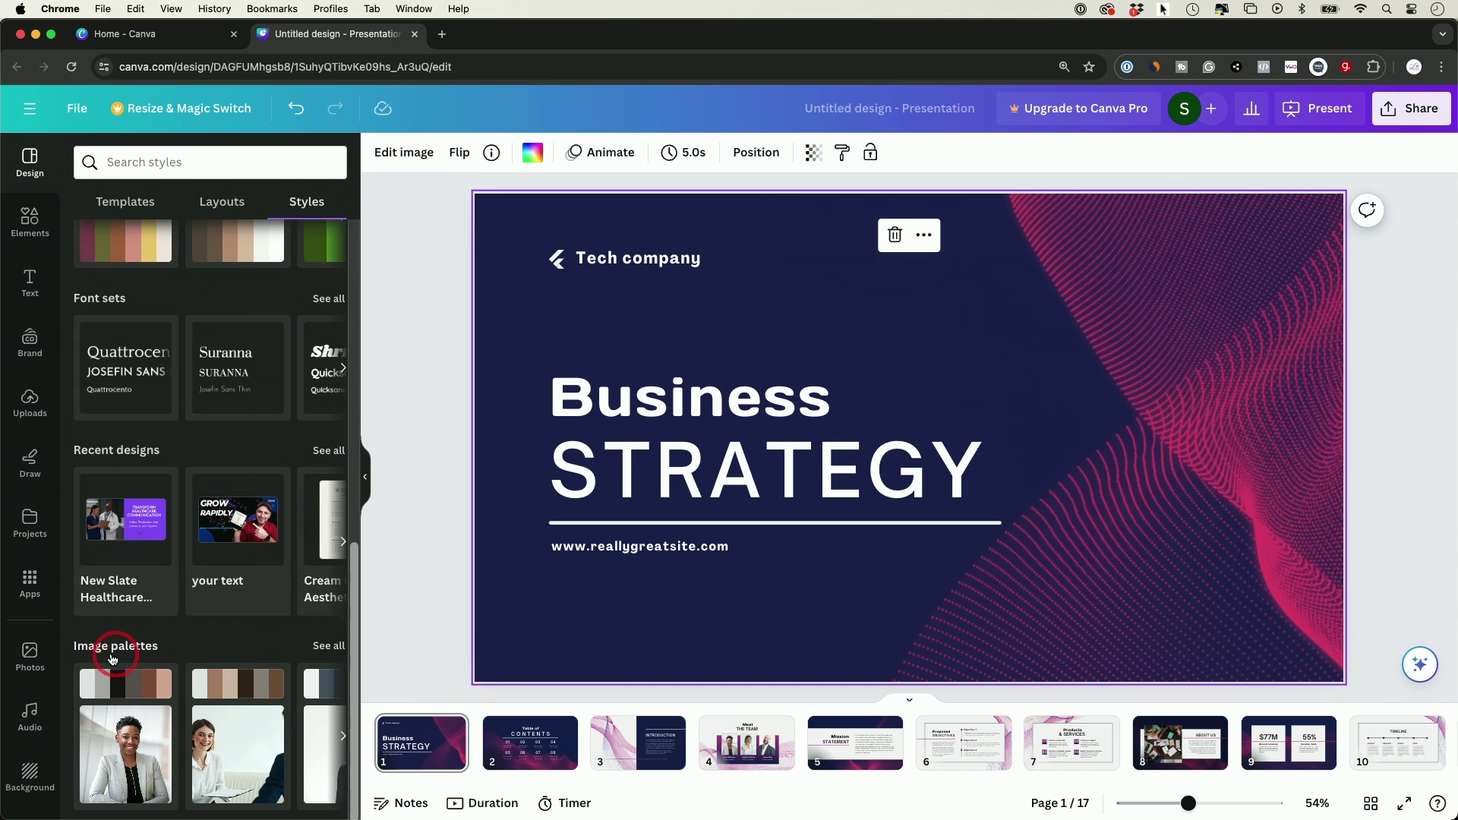
left_click(333, 647)
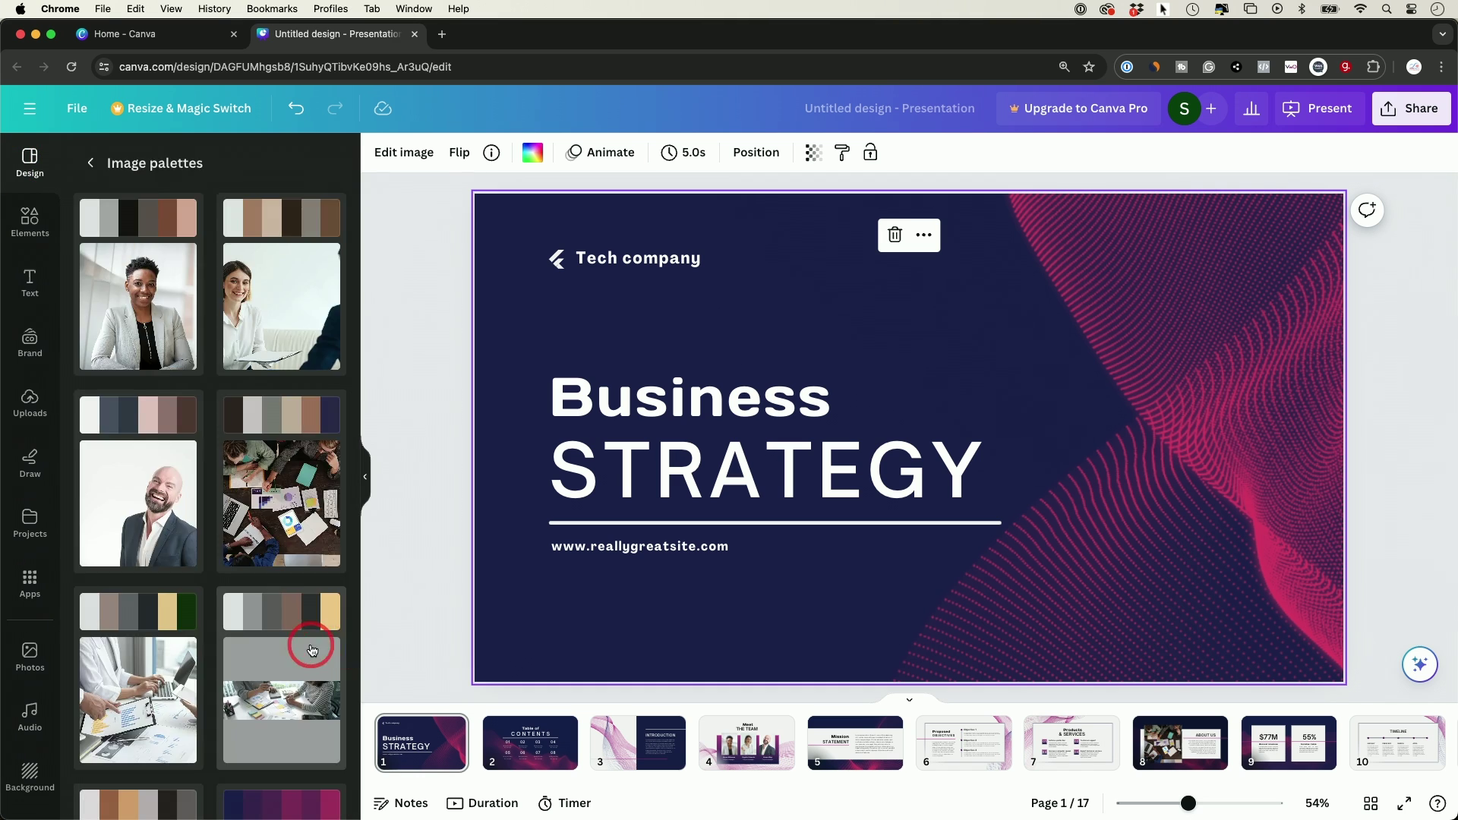
scroll(308, 644, "down", 5)
left_click(289, 645)
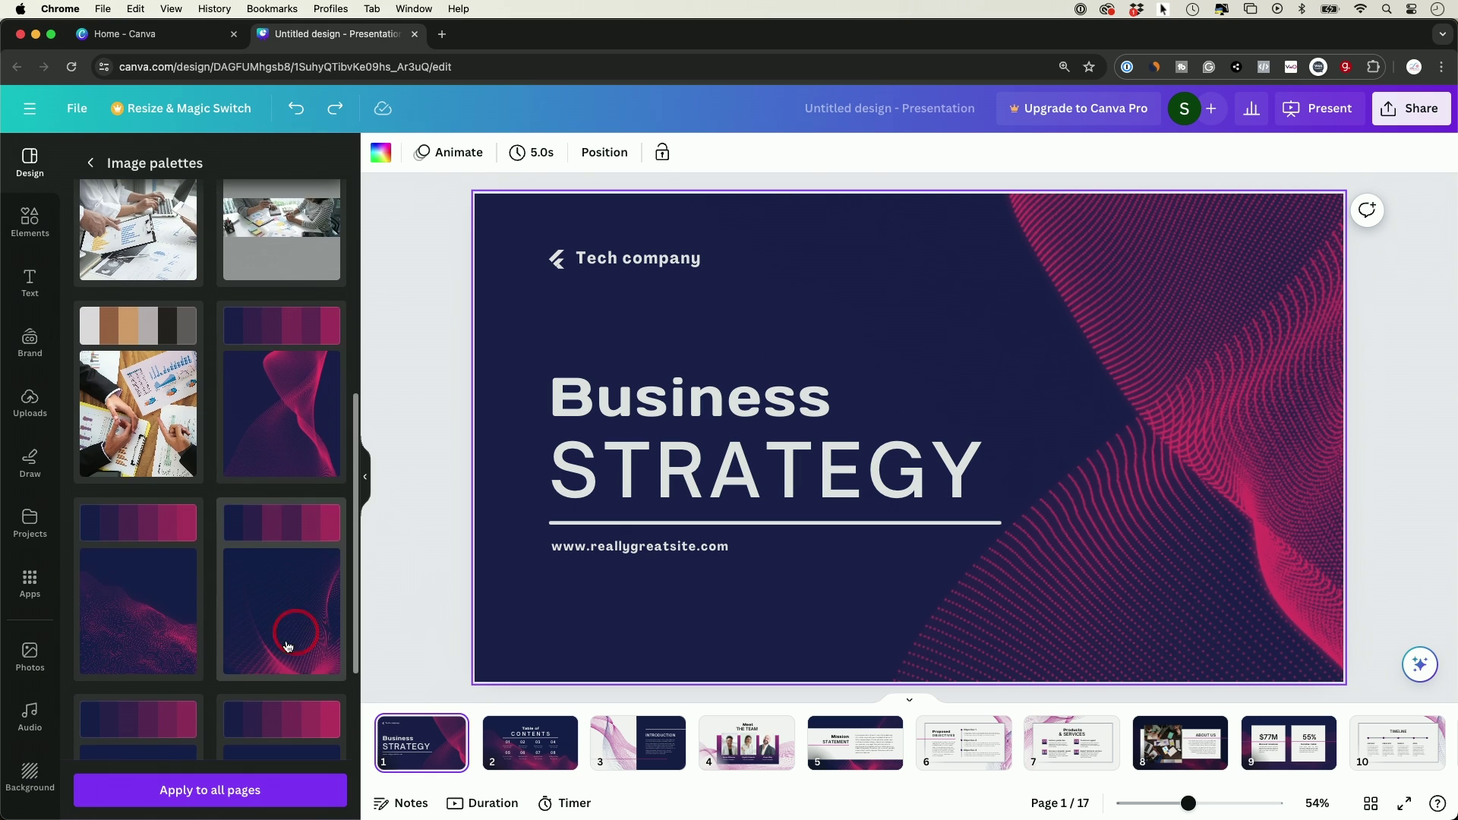
left_click(309, 486)
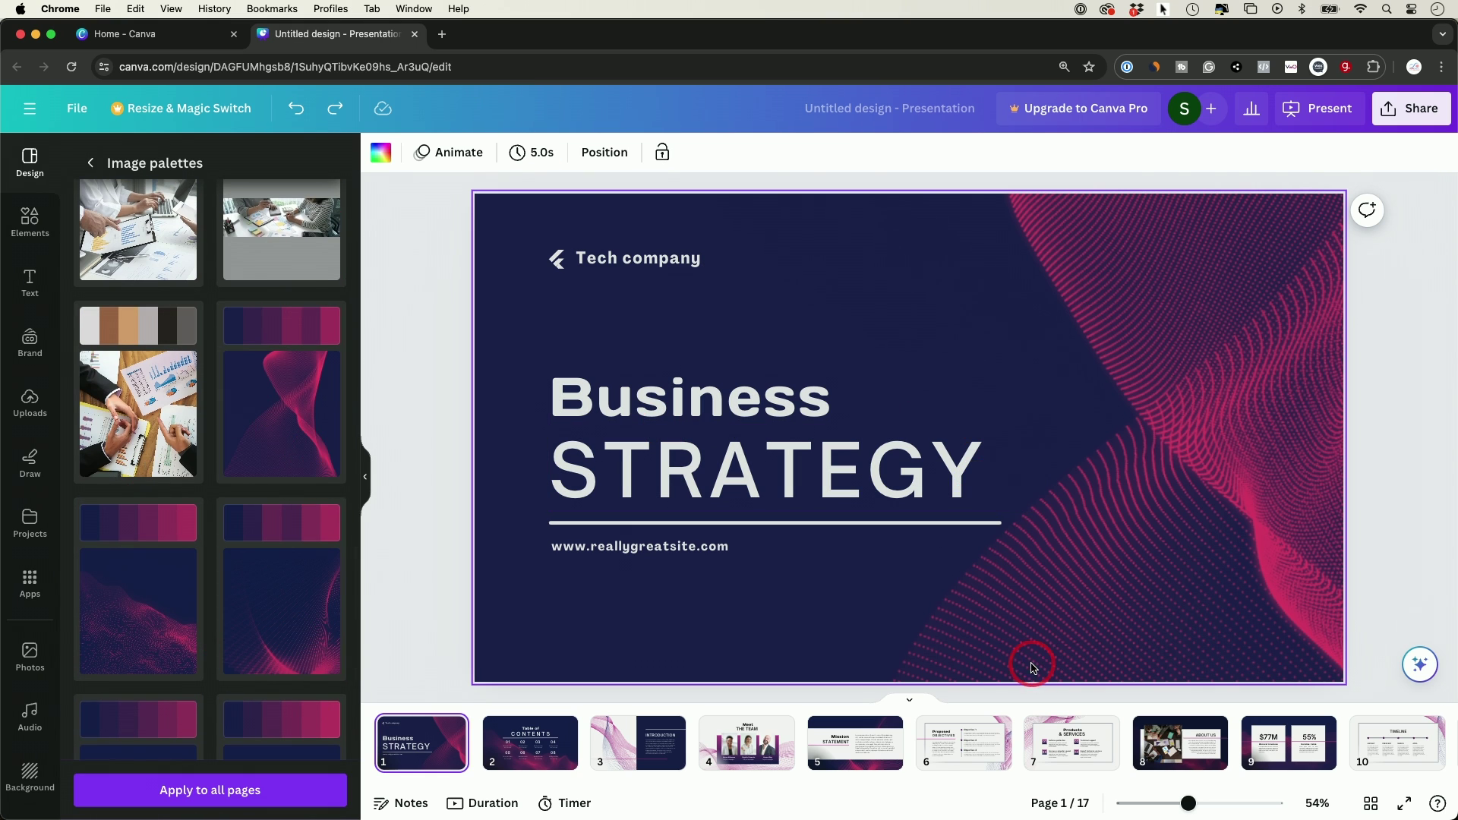
Step: Recolour the Proposed Objectives slide with the dark navy and pink palette
left_click(961, 760)
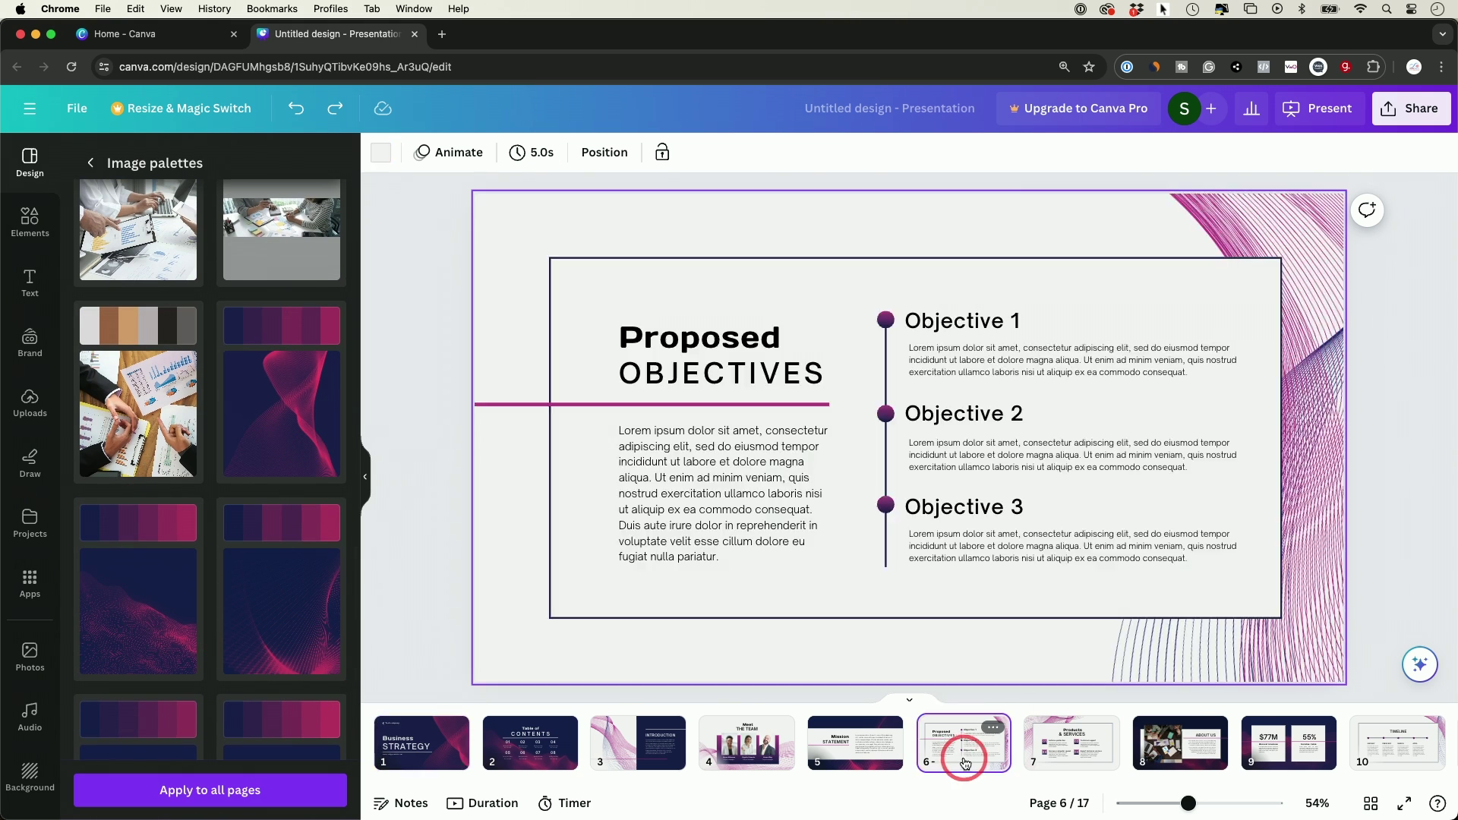
left_click(249, 517)
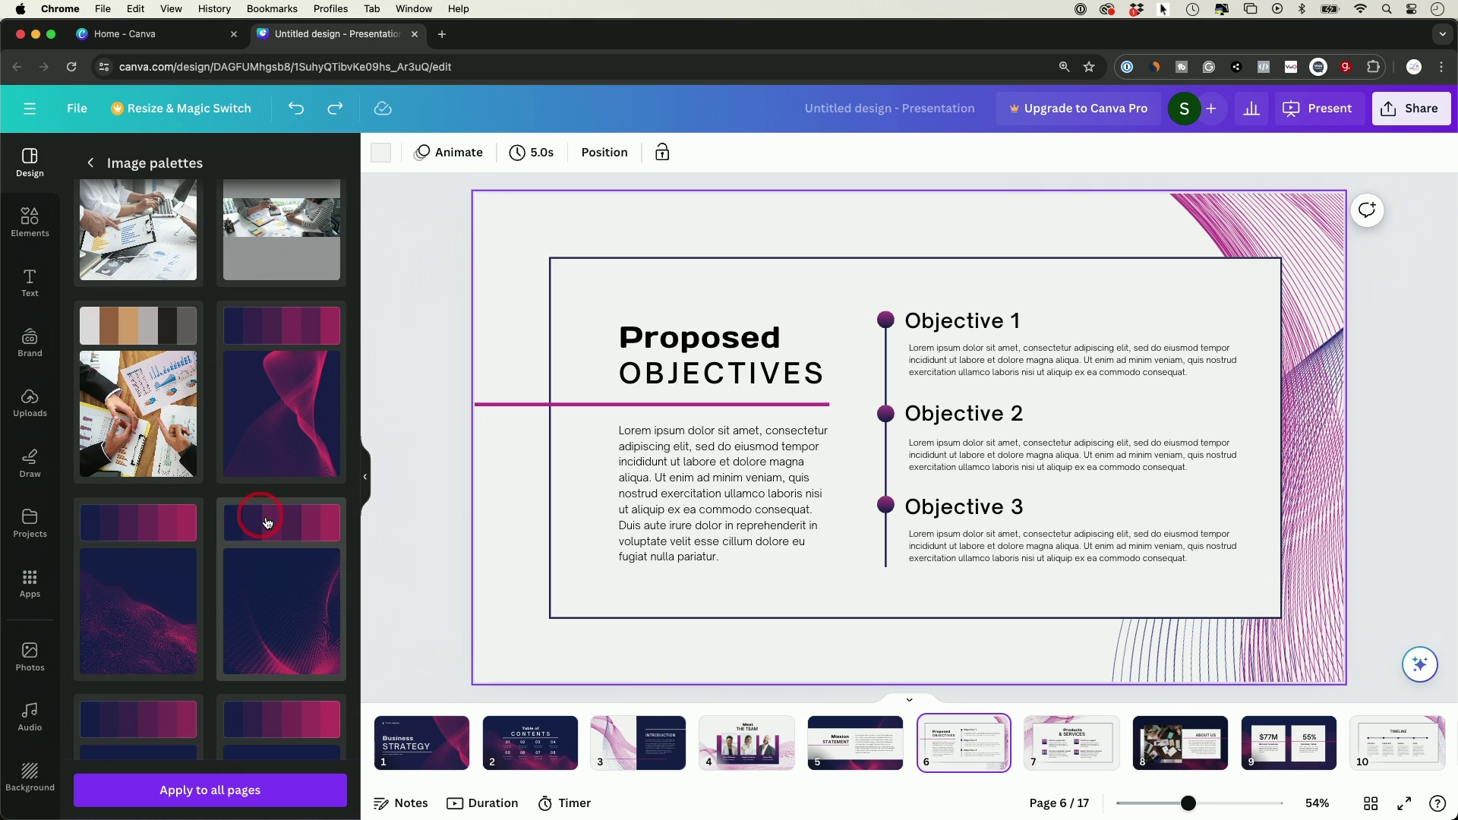
left_click(270, 524)
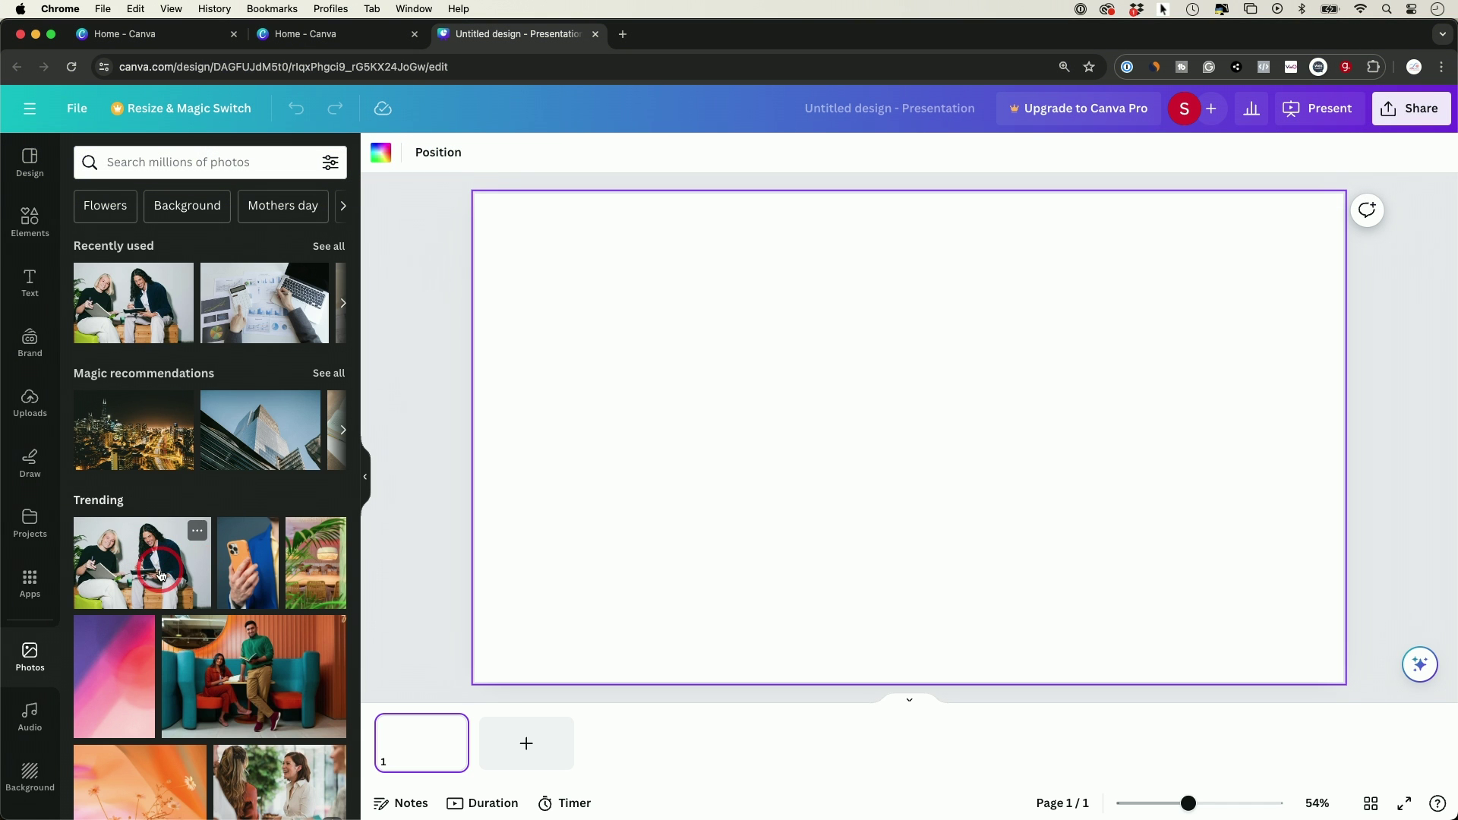
Step: Add the trending two-person photo to the blank slide and recolour the page from its palette
left_click(160, 575)
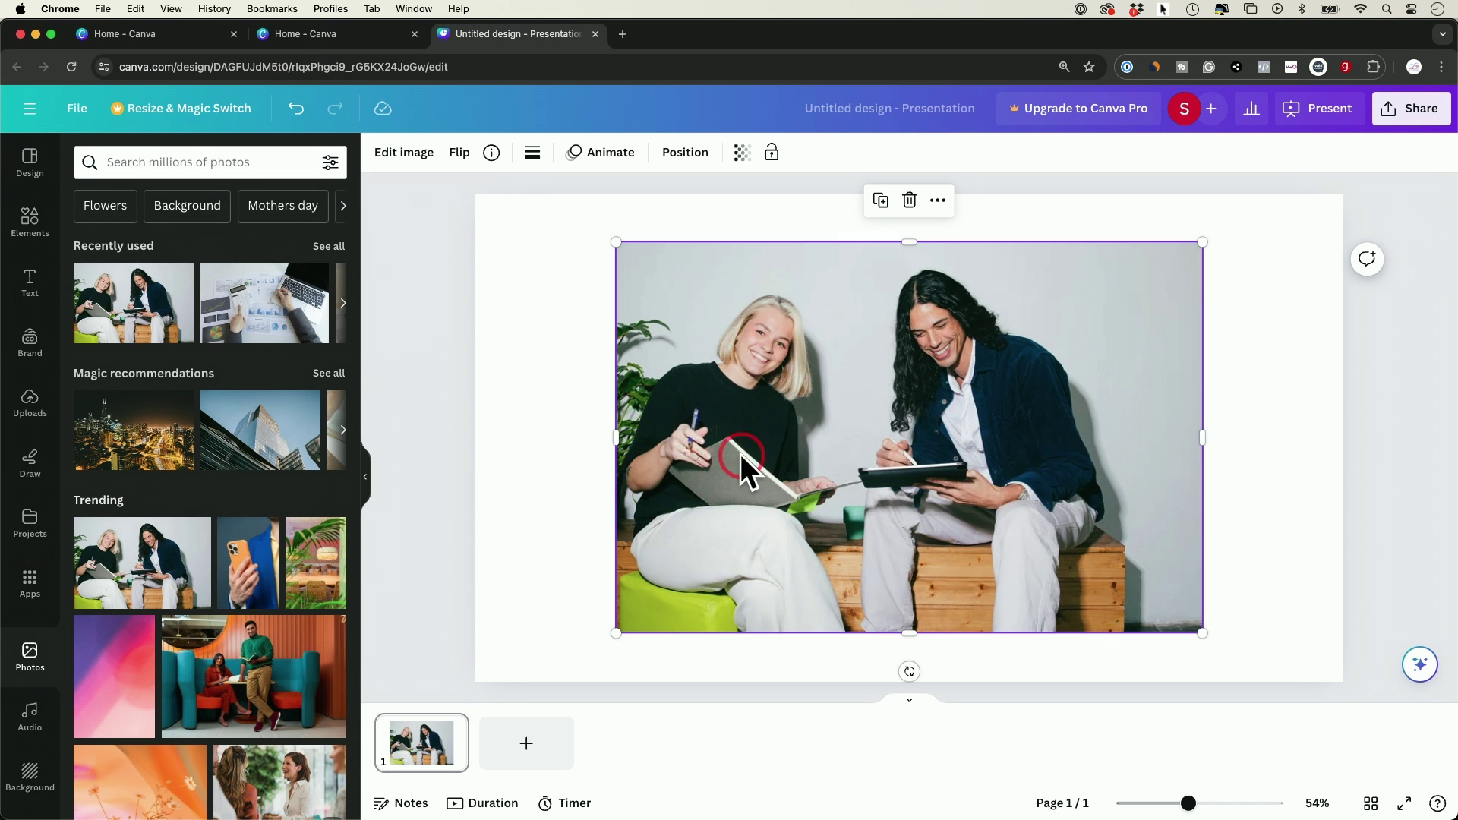
left_click(23, 169)
left_click(323, 209)
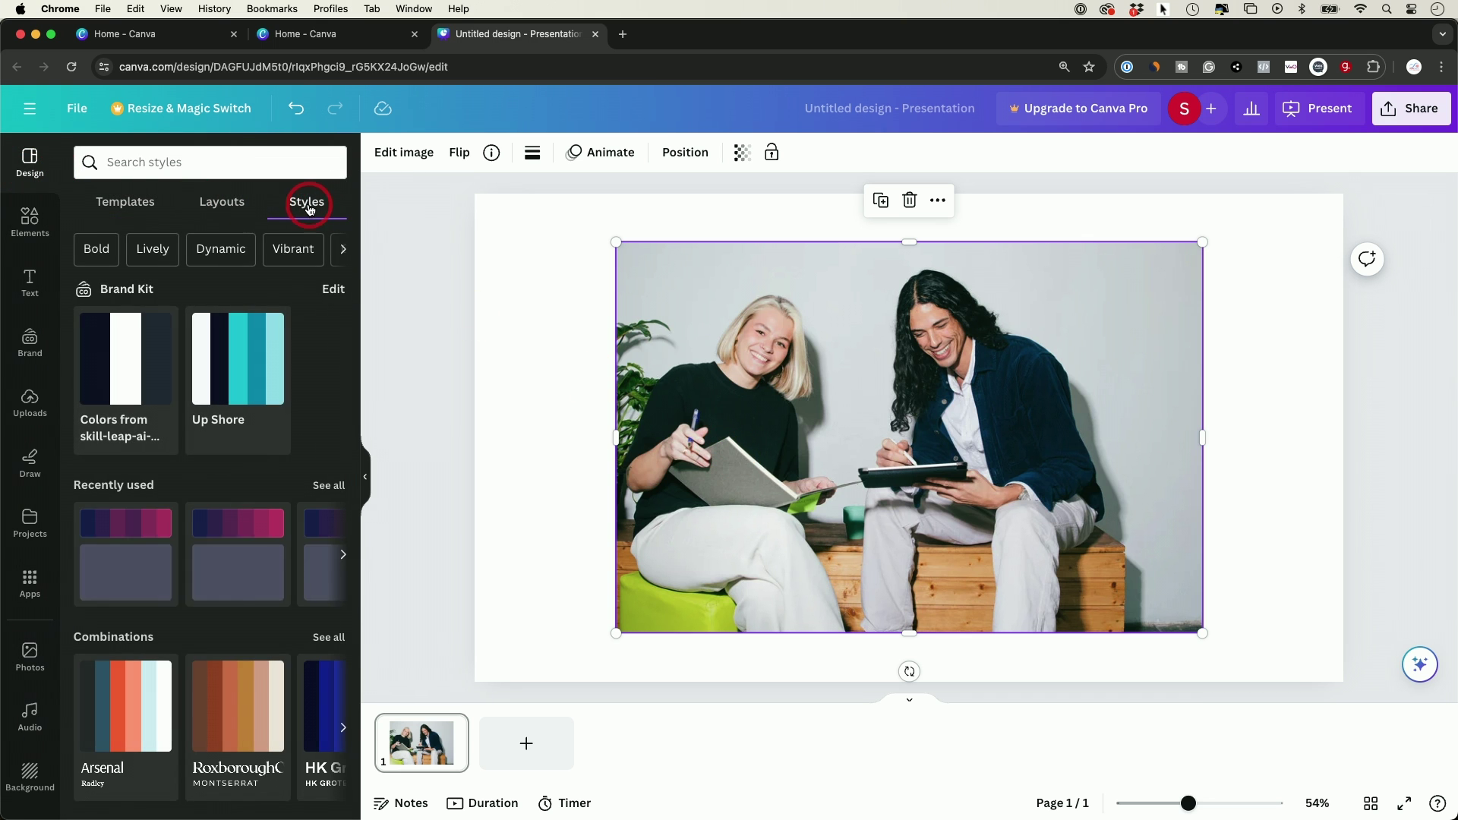
scroll(293, 393, "down", 8)
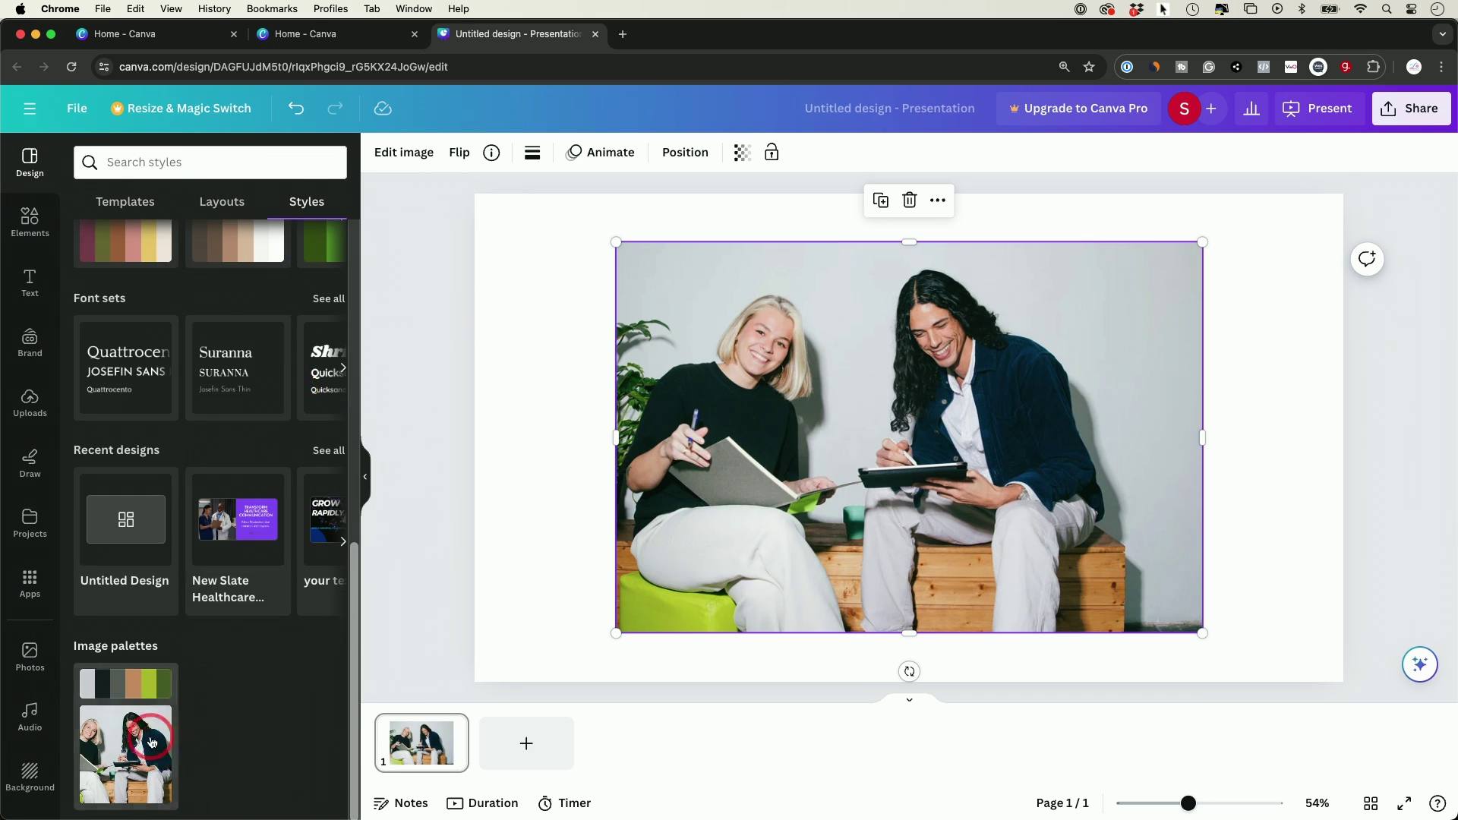
left_click(126, 693)
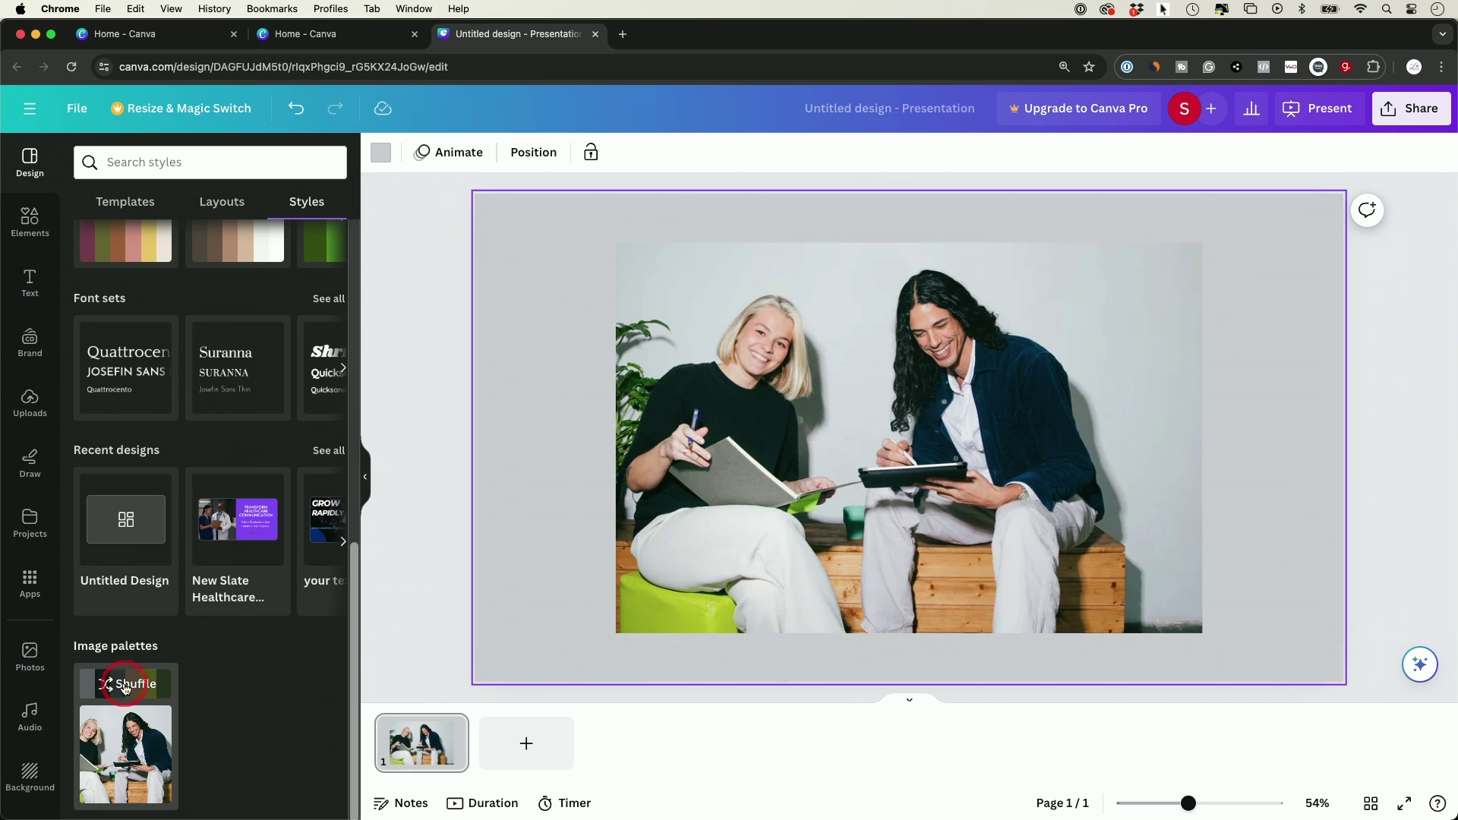
Step: Add a Business Proposal page and apply the photo's palette to slide 2
left_click(530, 742)
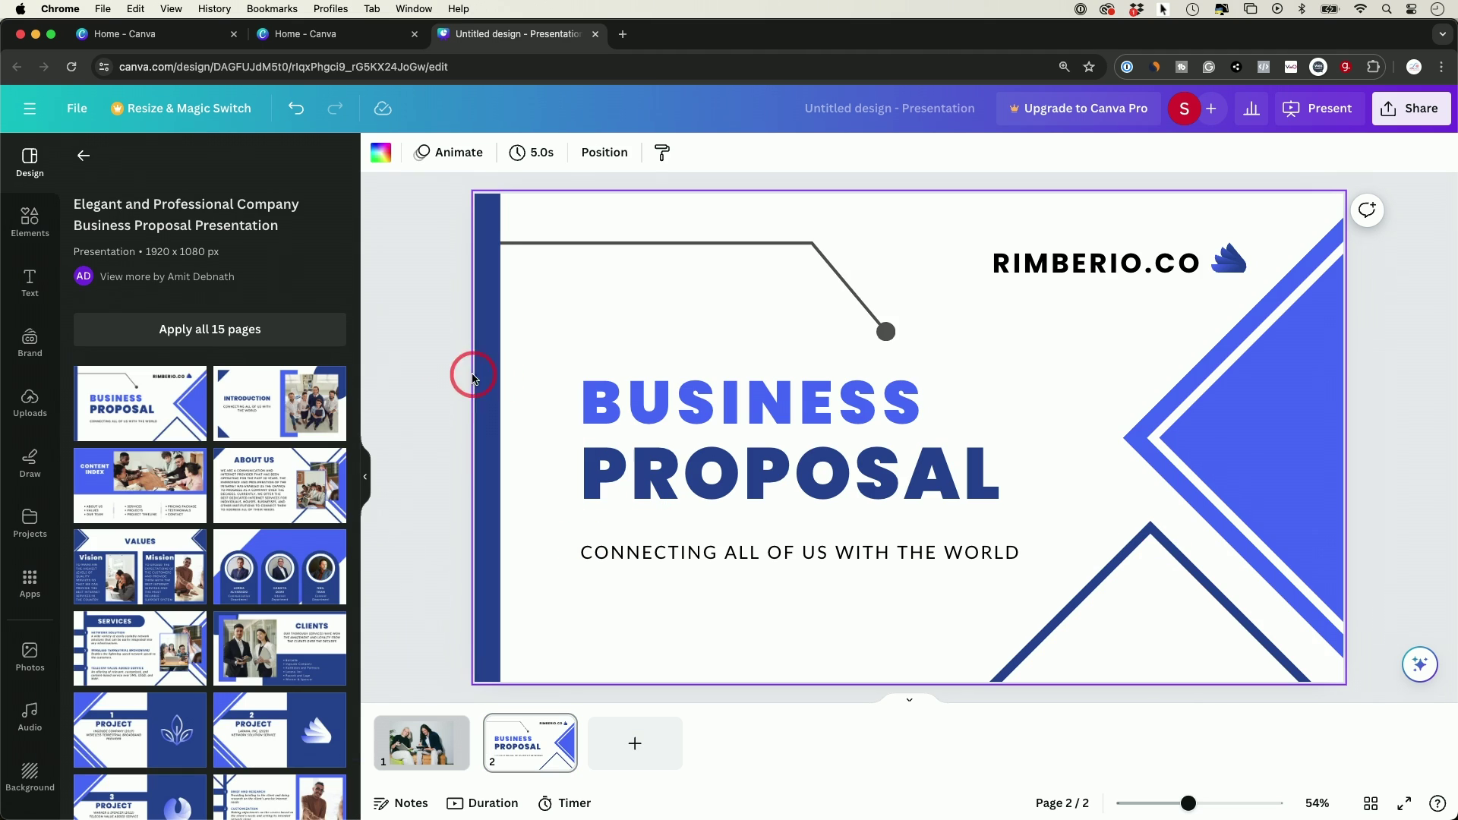
left_click(84, 155)
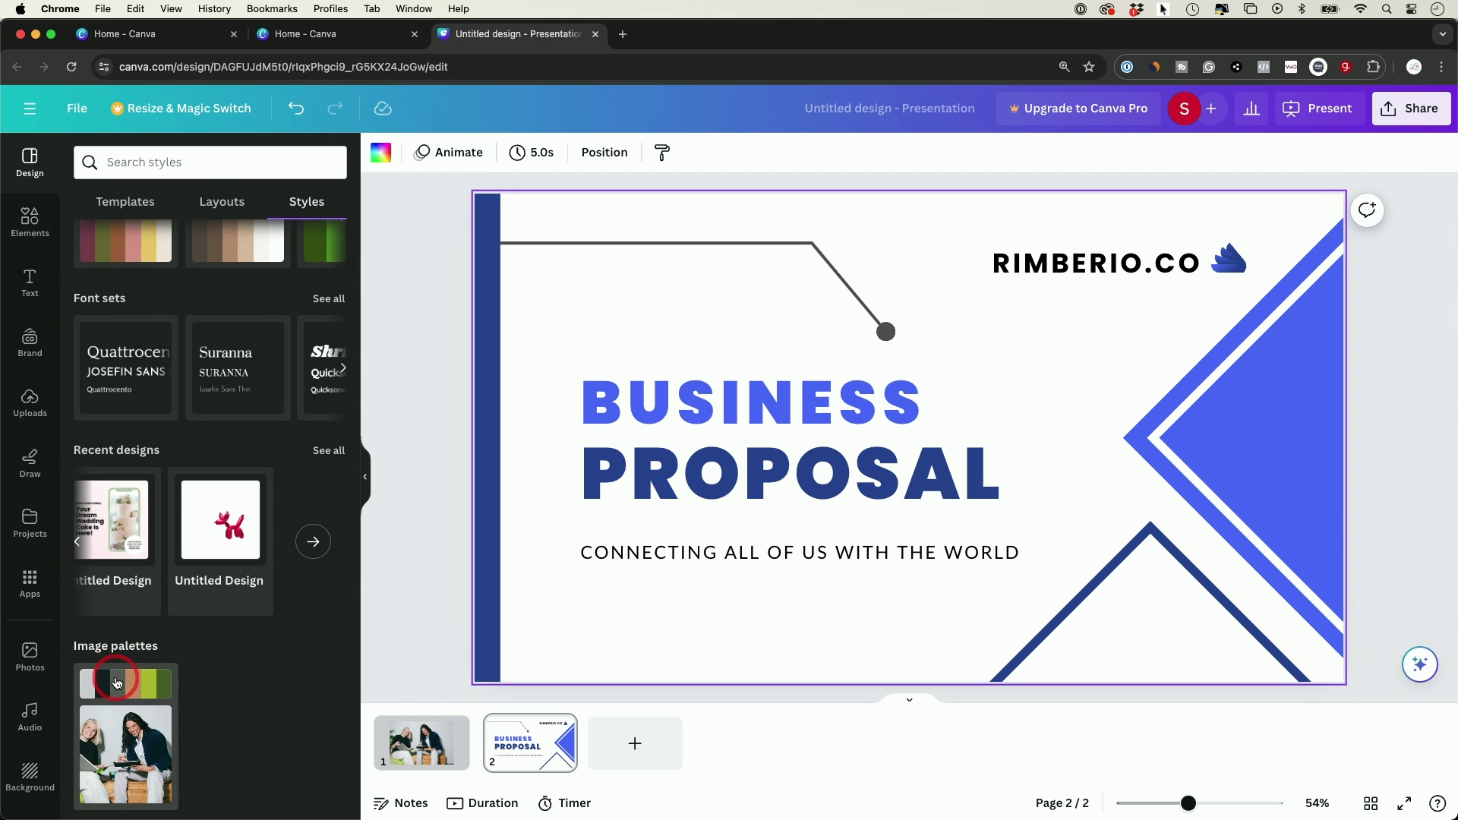
left_click(117, 682)
left_click(427, 733)
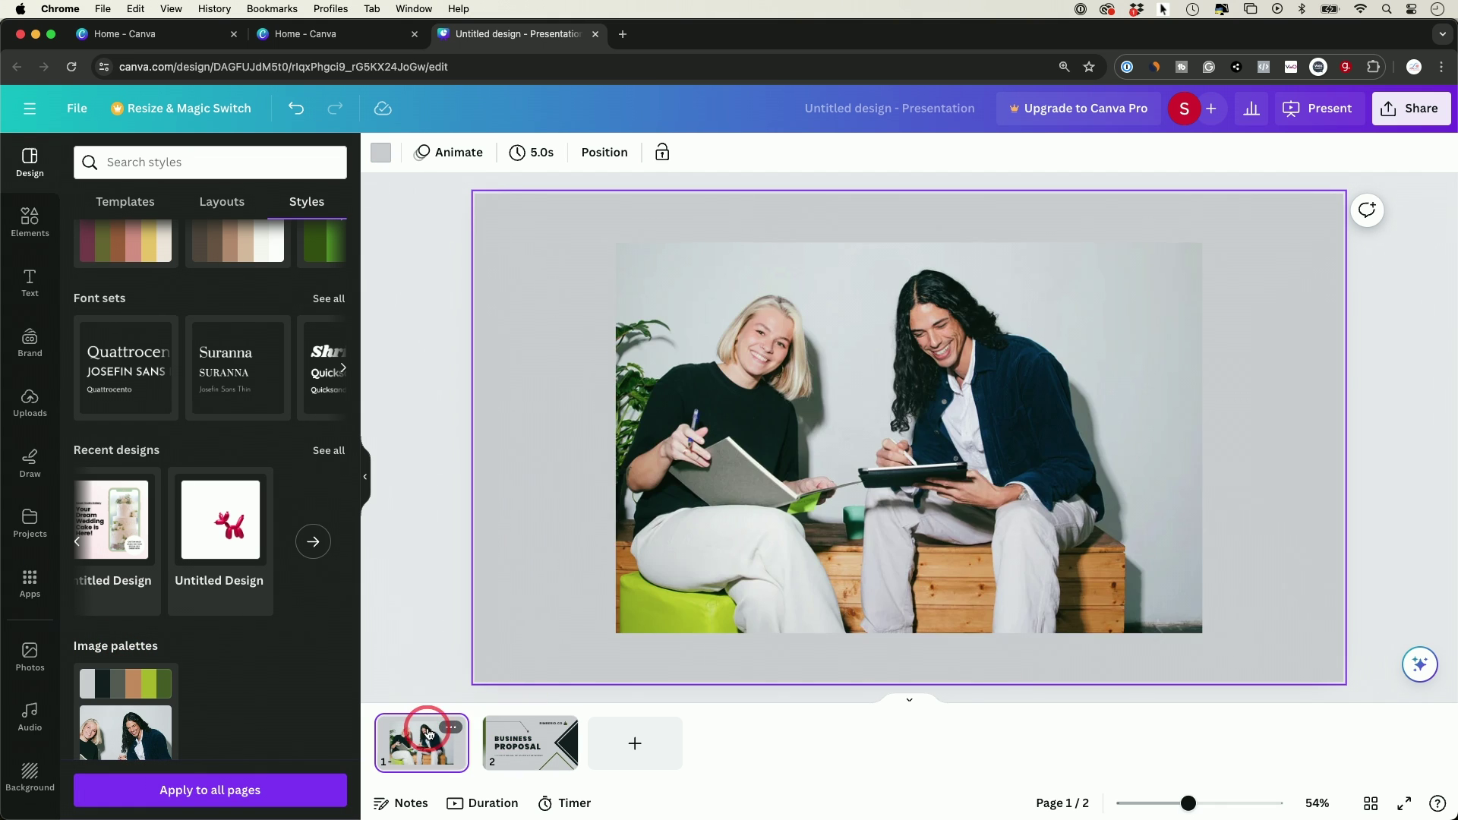
left_click(771, 428)
left_click(531, 748)
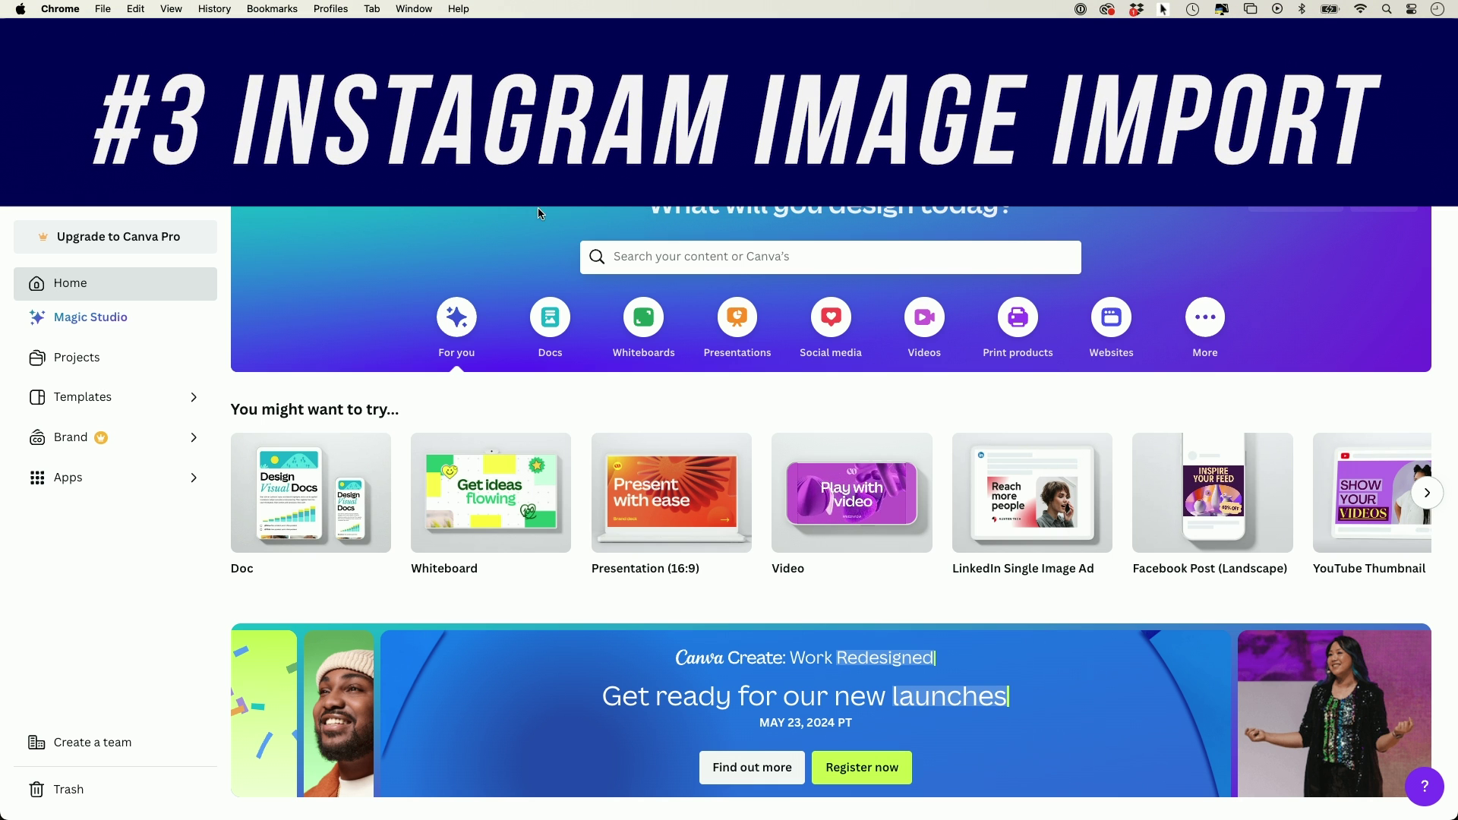
Step: Find the Instagram app, start a new design with it and connect the Instagram account
left_click(68, 478)
scroll(449, 425, "down", 2)
scroll(448, 423, "up", 2)
left_click(367, 459)
type("Instagram")
key("Return")
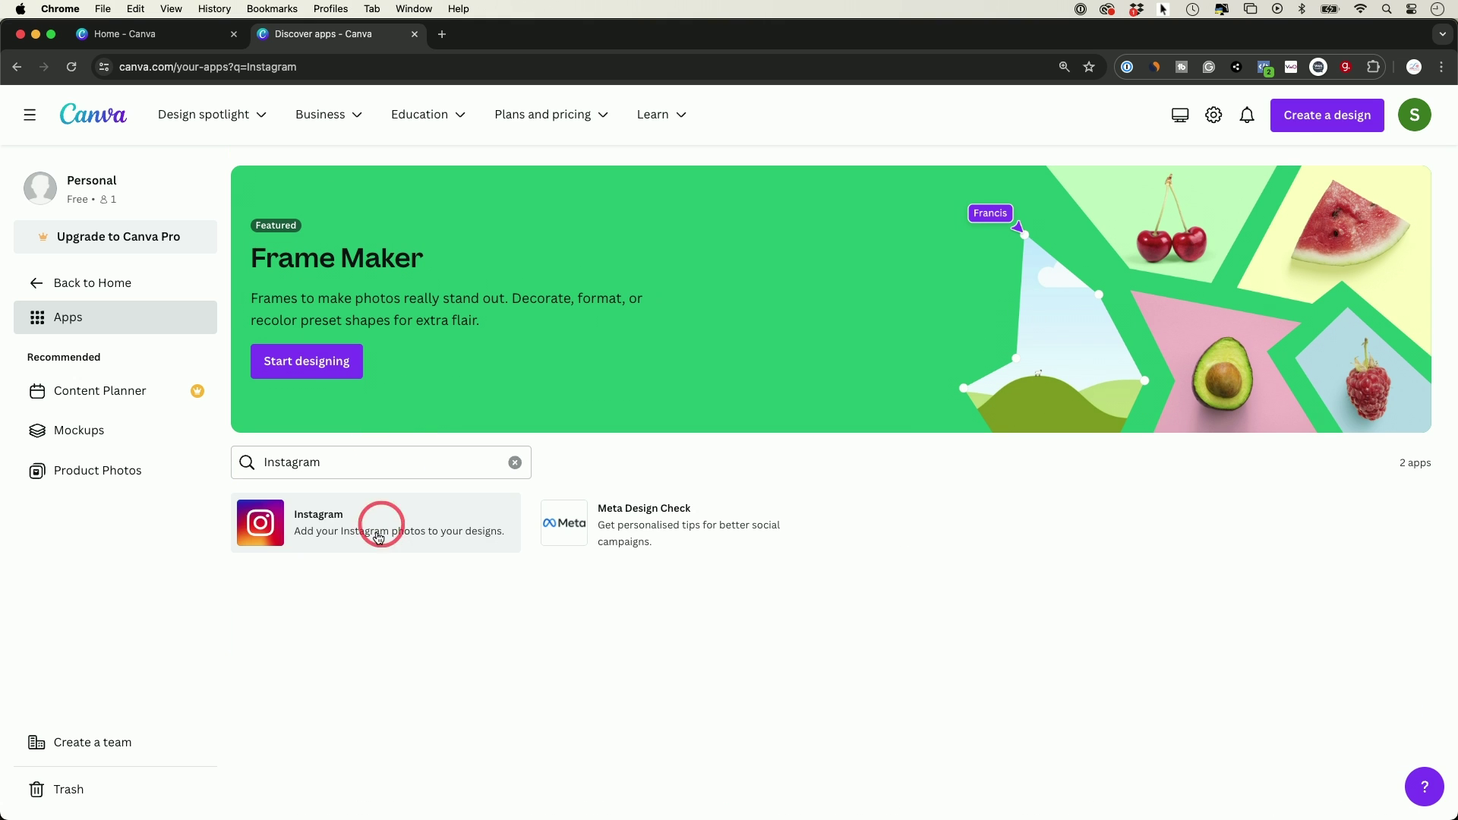
left_click(373, 526)
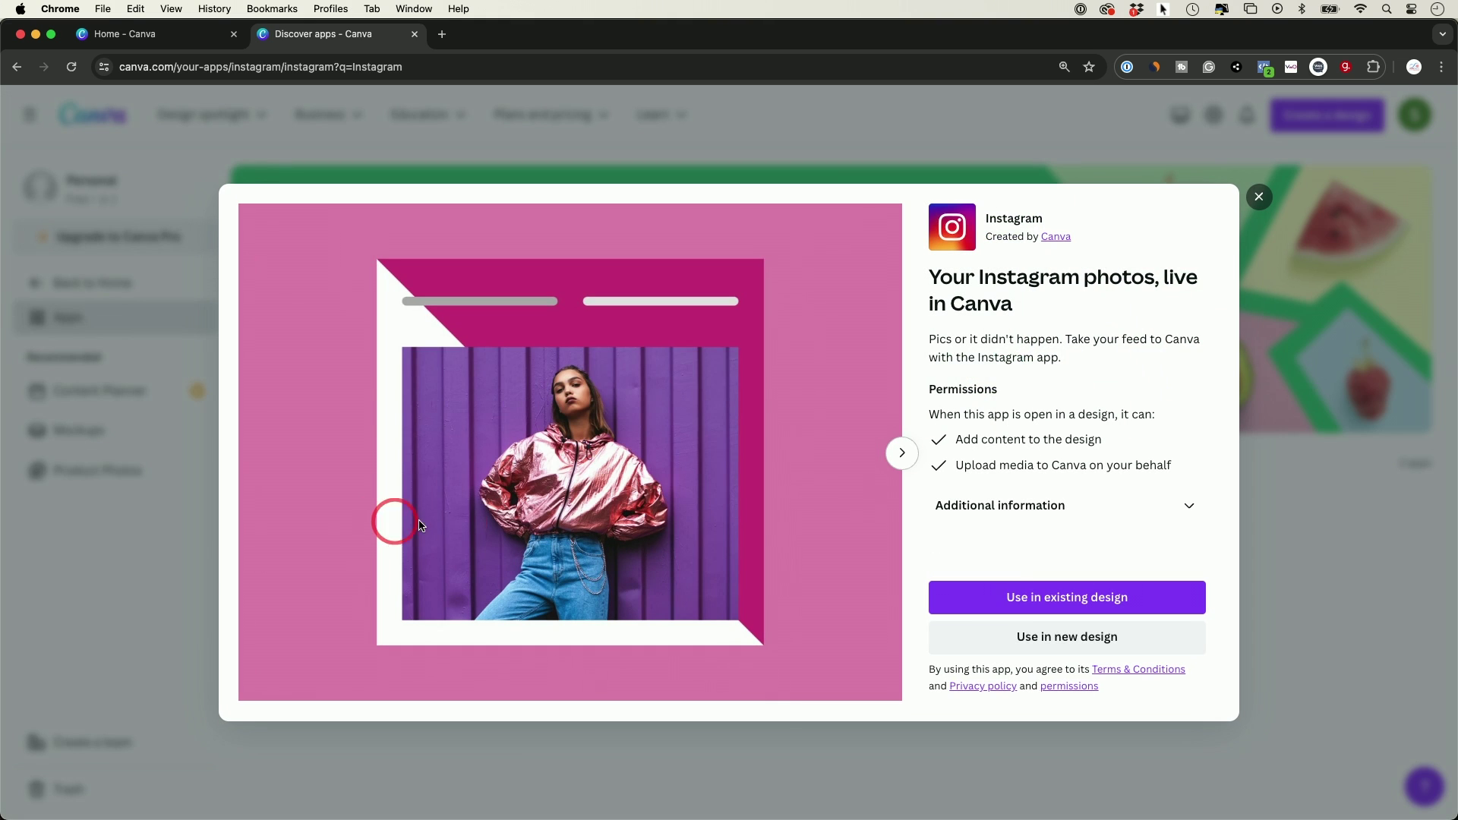
left_click(1083, 651)
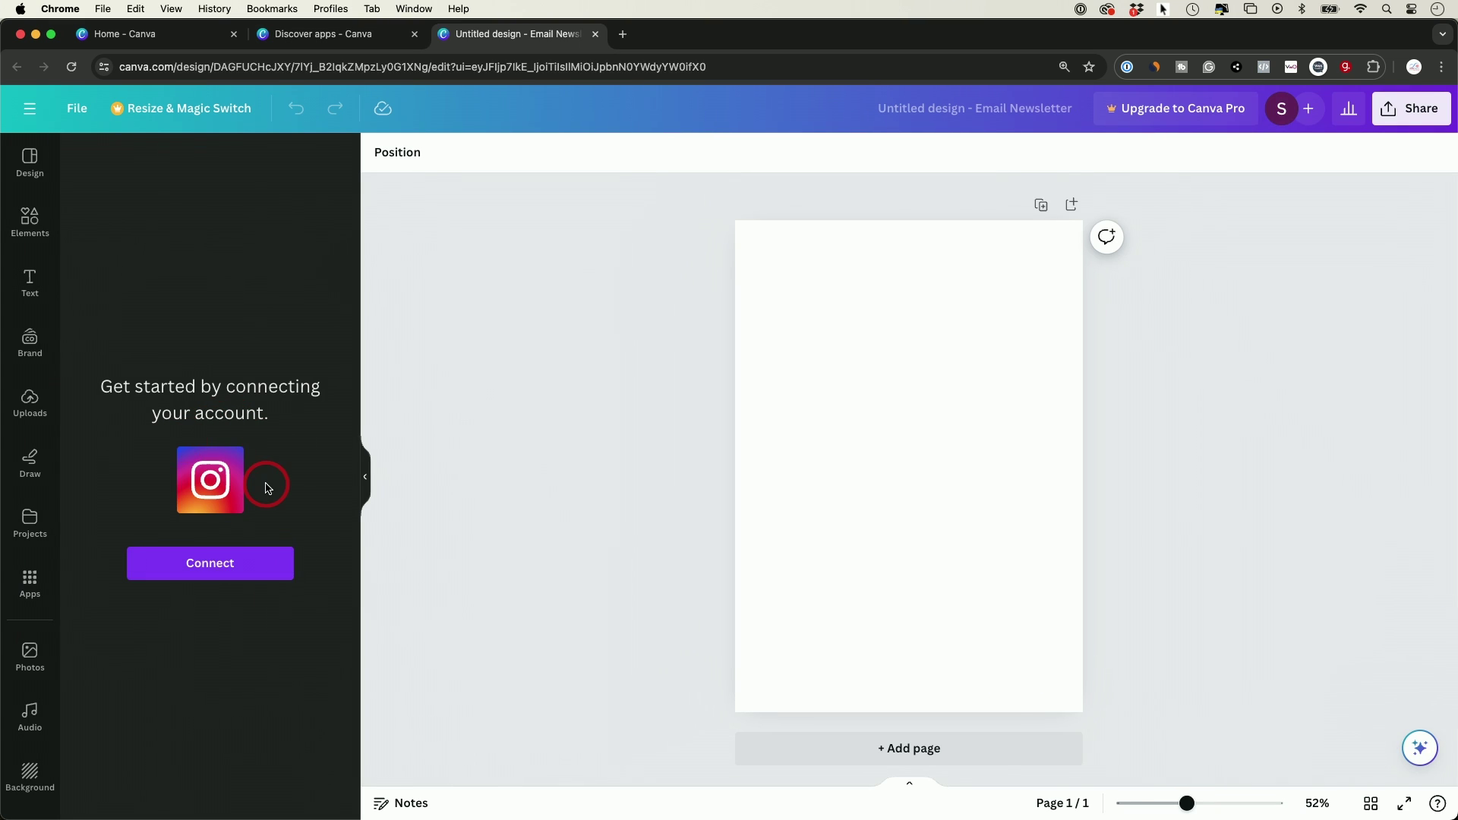
left_click(220, 564)
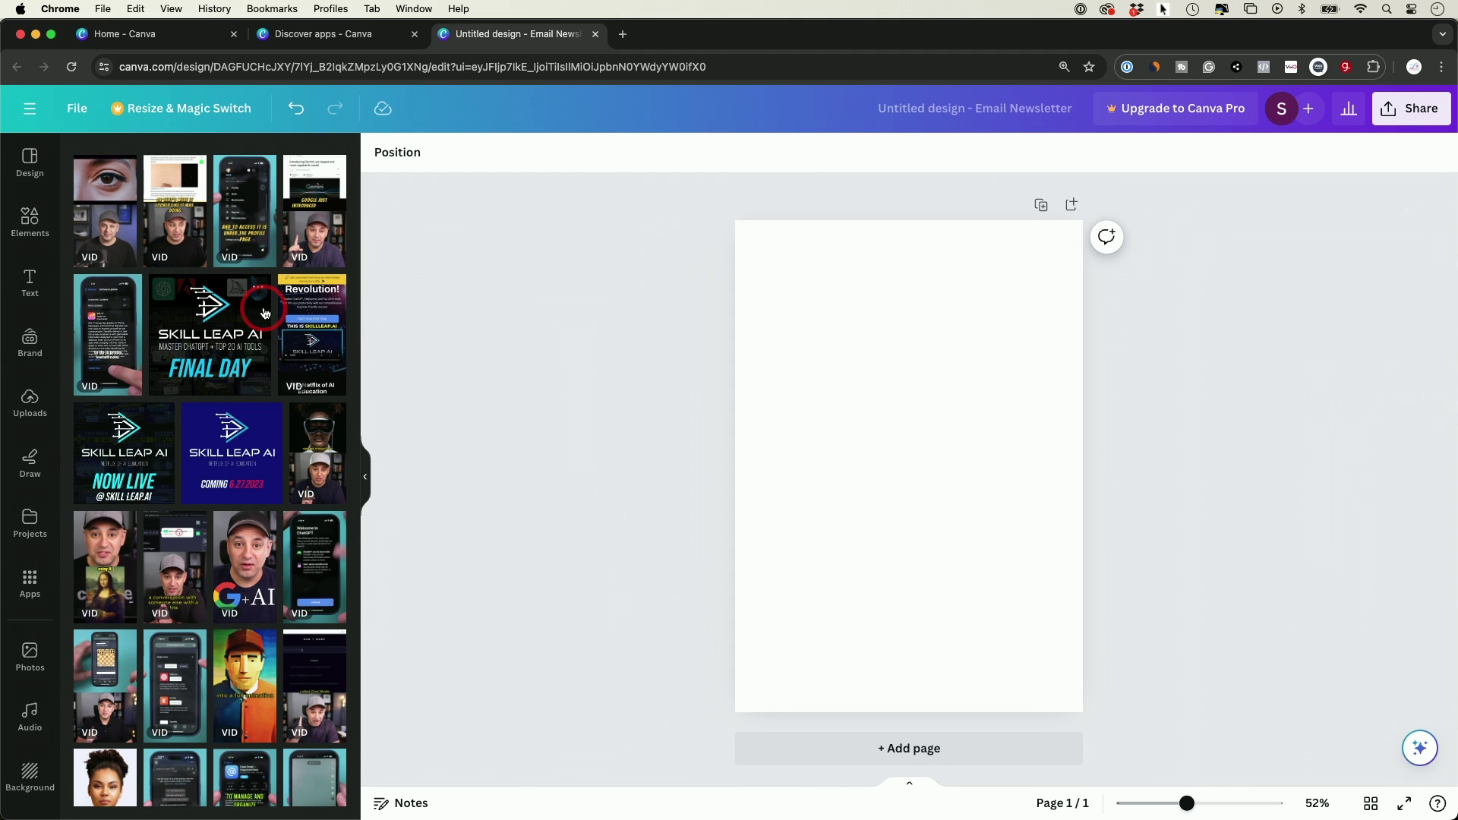
Step: Add the Skill Leap AI Now Live post, move it top-left and enlarge it to 794×794
left_click(137, 462)
left_click_drag(930, 480, 870, 347)
left_click_drag(960, 447, 1092, 546)
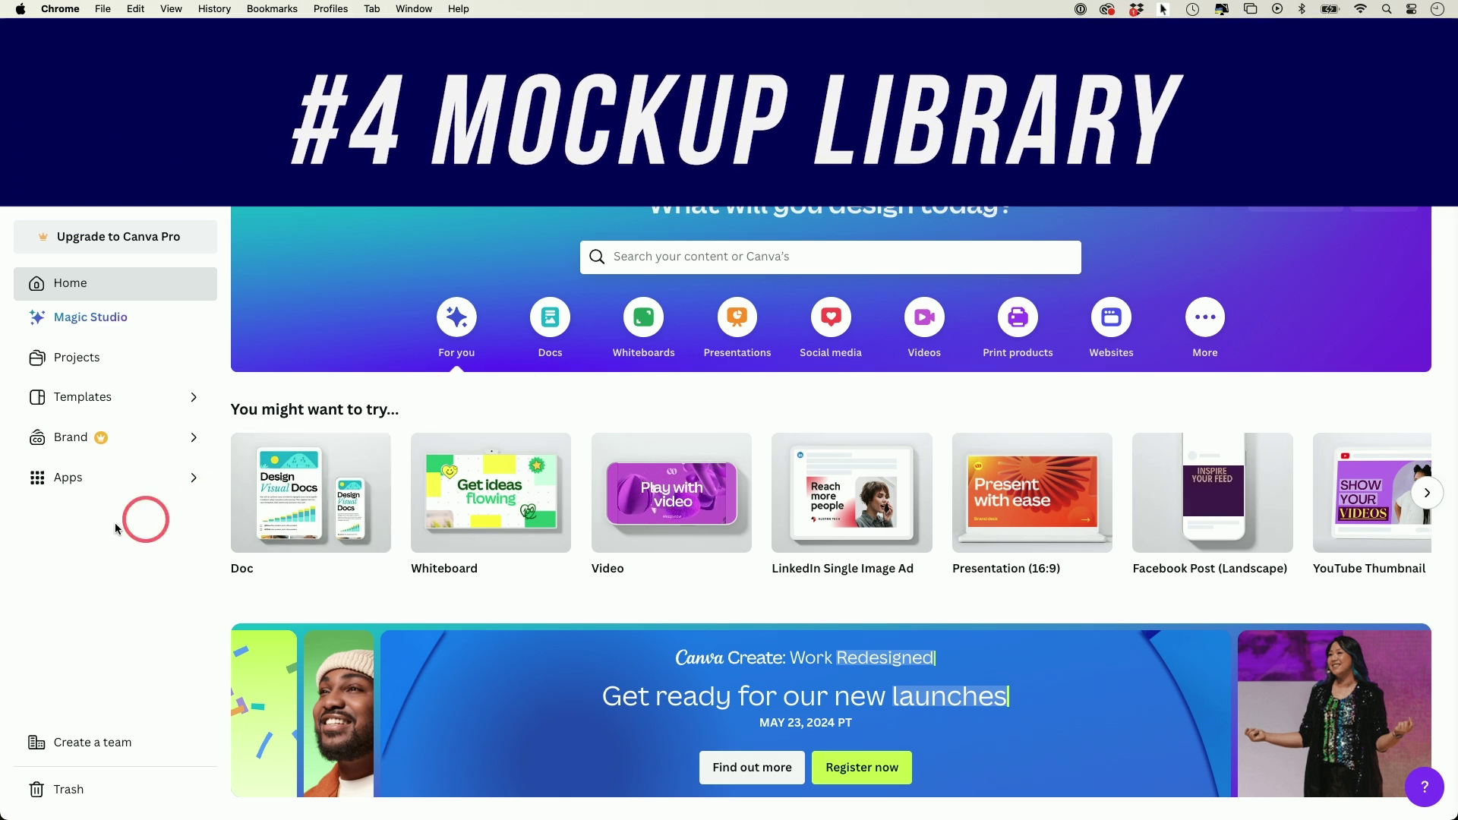
Step: Open the Mockups app and browse the print, packaging, home & living and technology categories
left_click(79, 493)
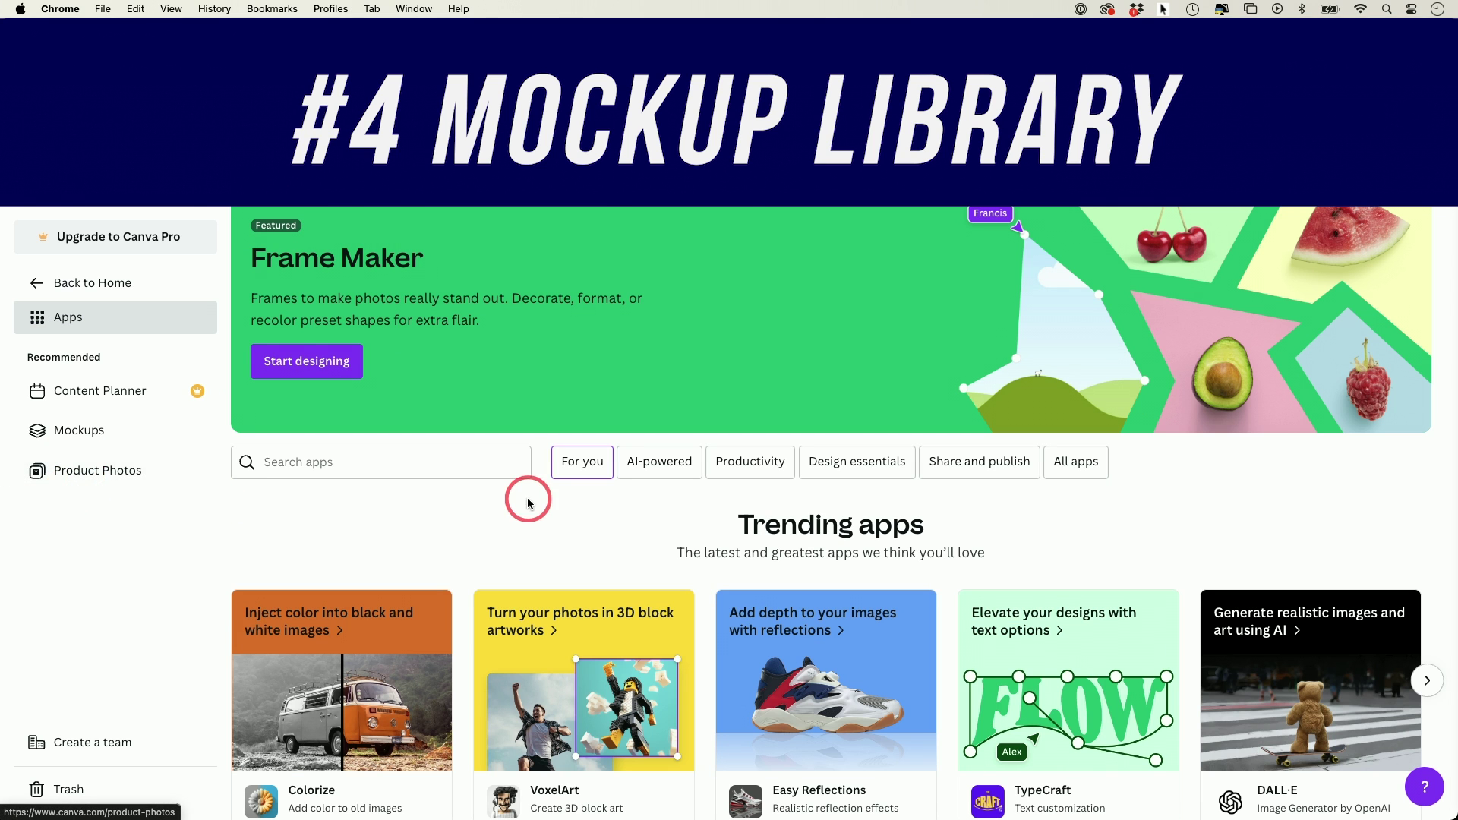
left_click(97, 437)
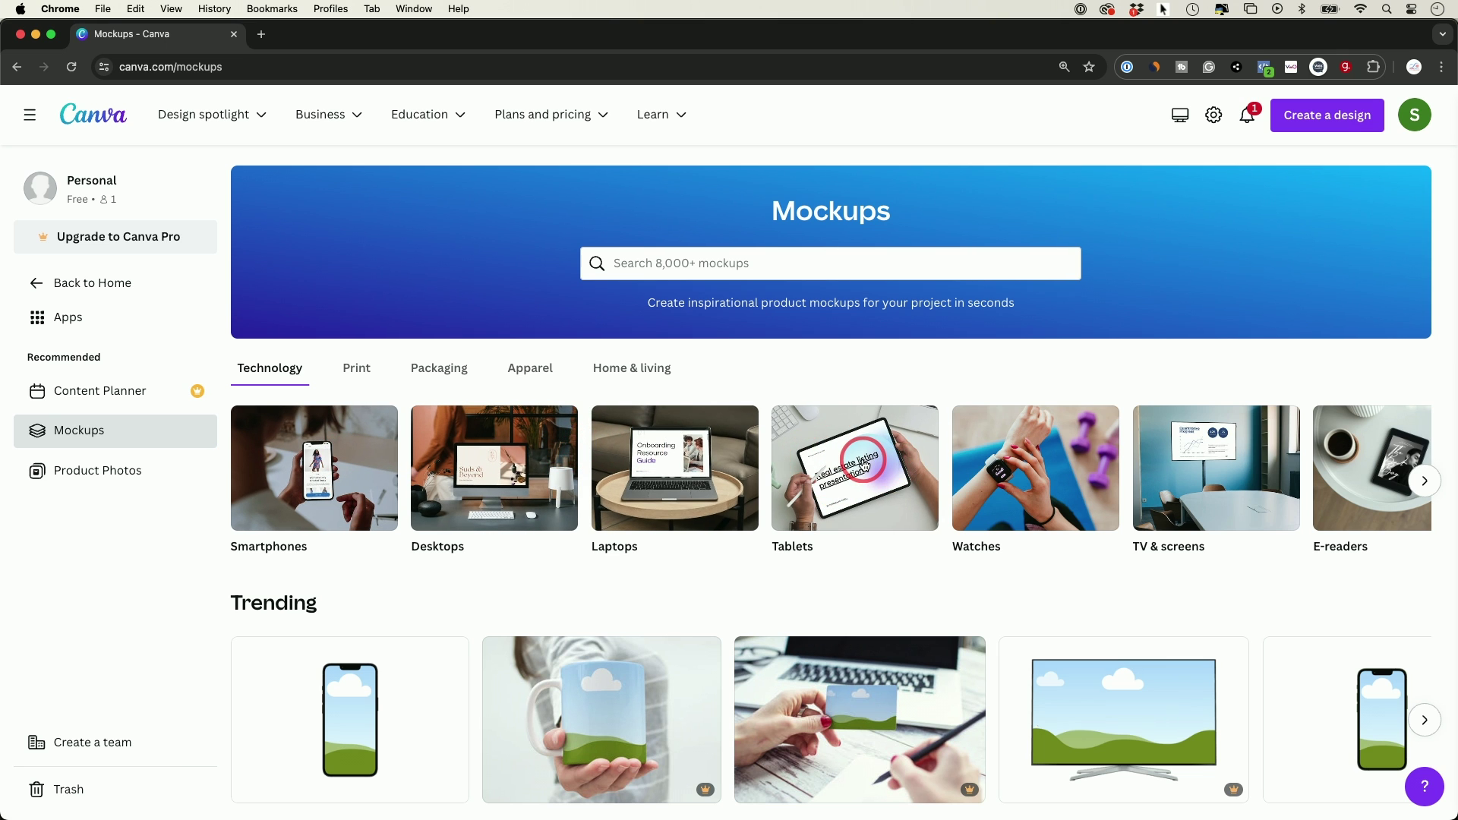
scroll(864, 466, "down", 2)
scroll(859, 458, "up", 2)
left_click(368, 375)
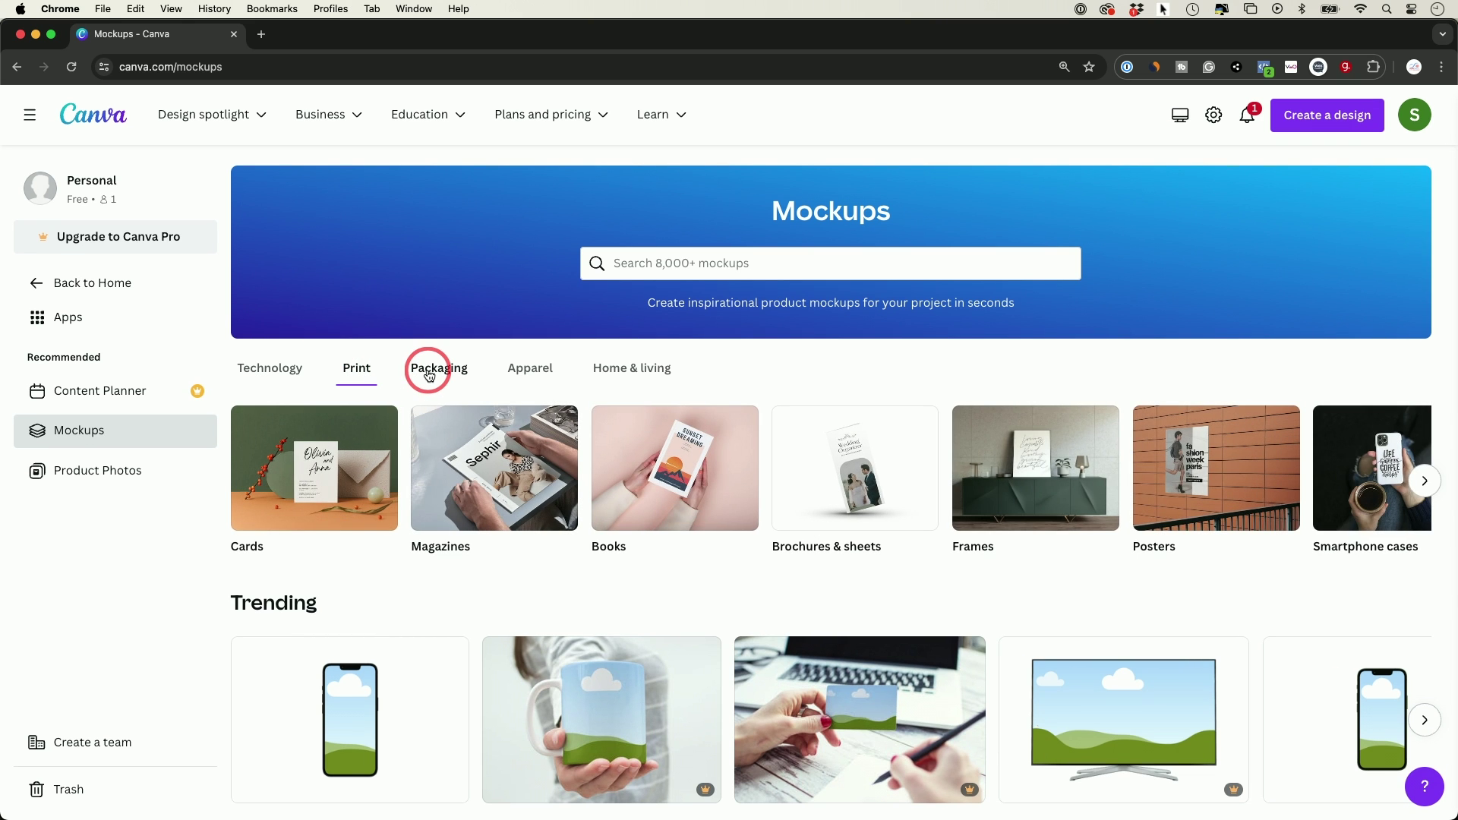
left_click(428, 370)
left_click(607, 379)
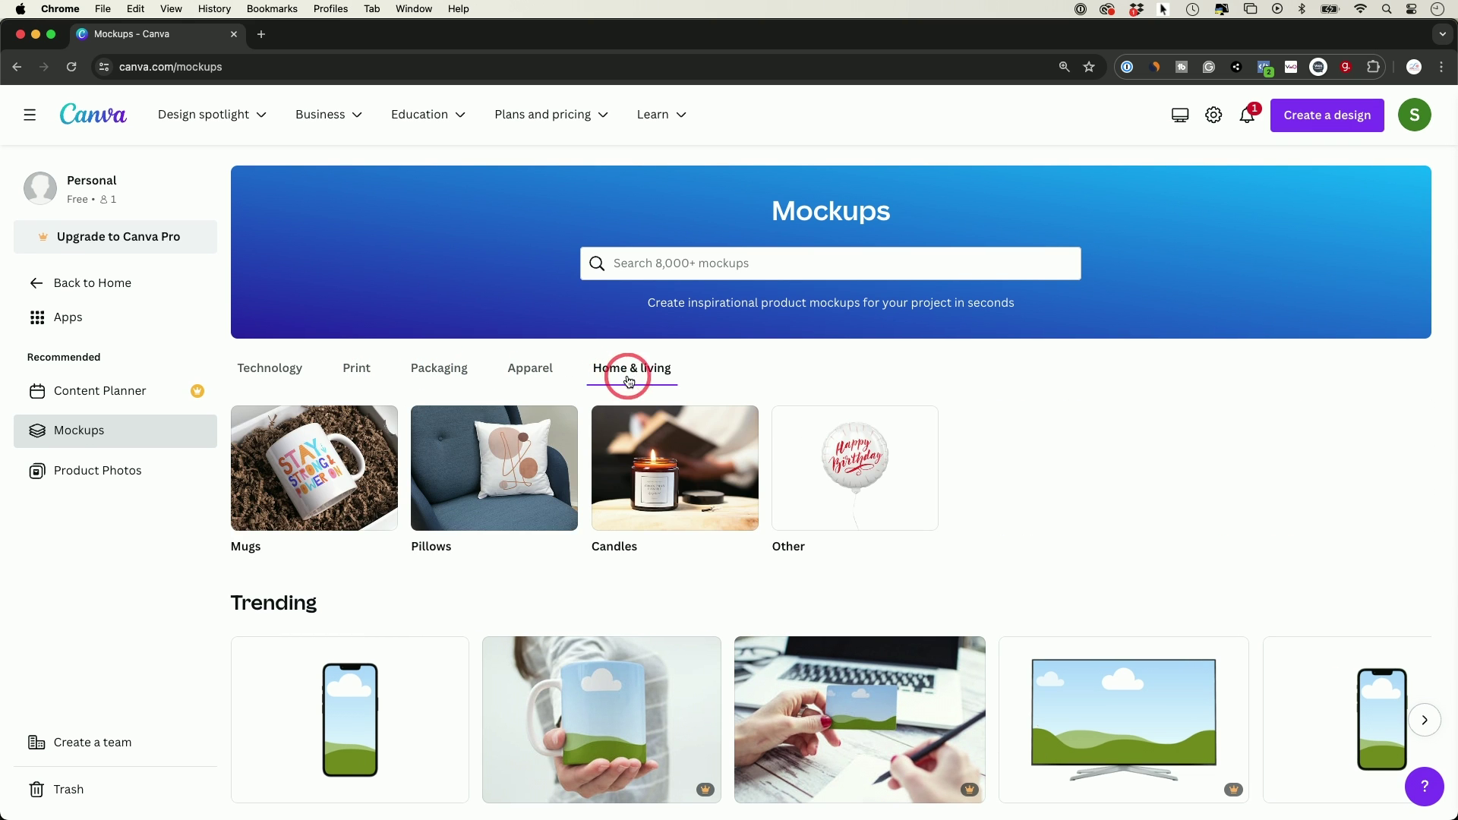
left_click(302, 374)
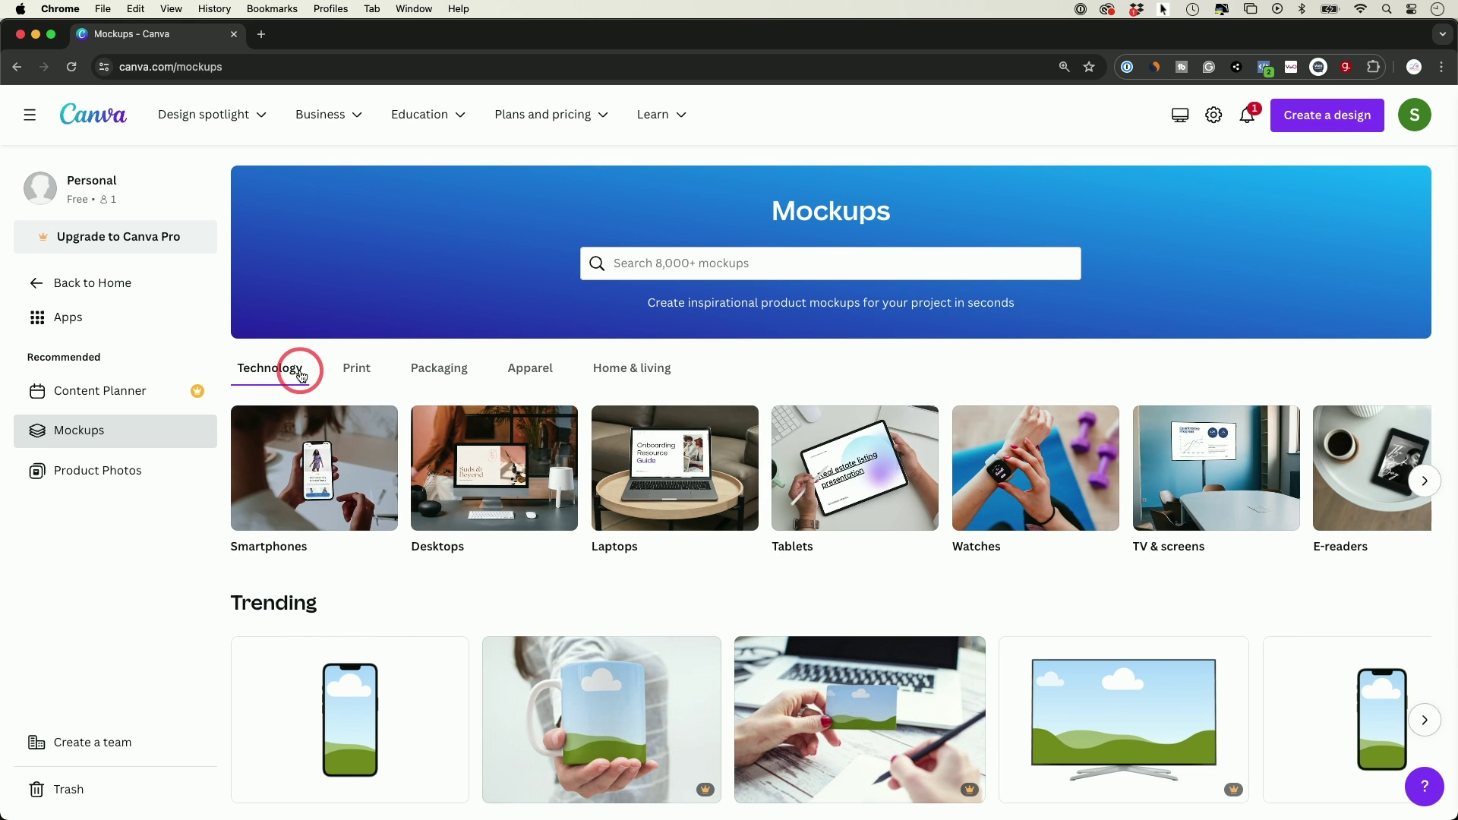
Step: Open the Smartphones mockups filtered to iPhone 14 and find the phone-on-laptop mockup
left_click(318, 493)
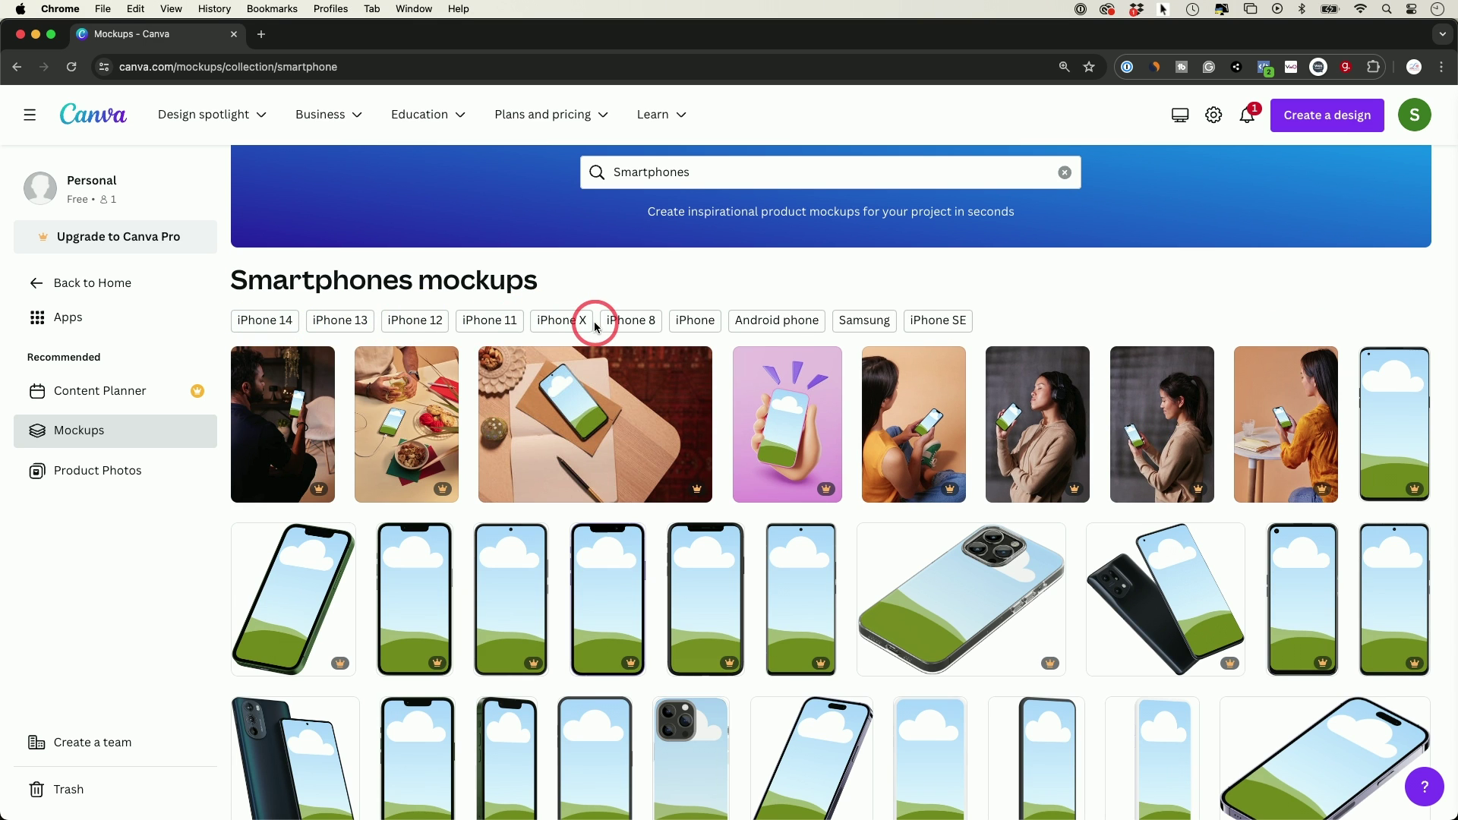
left_click(264, 320)
scroll(471, 349, "down", 10)
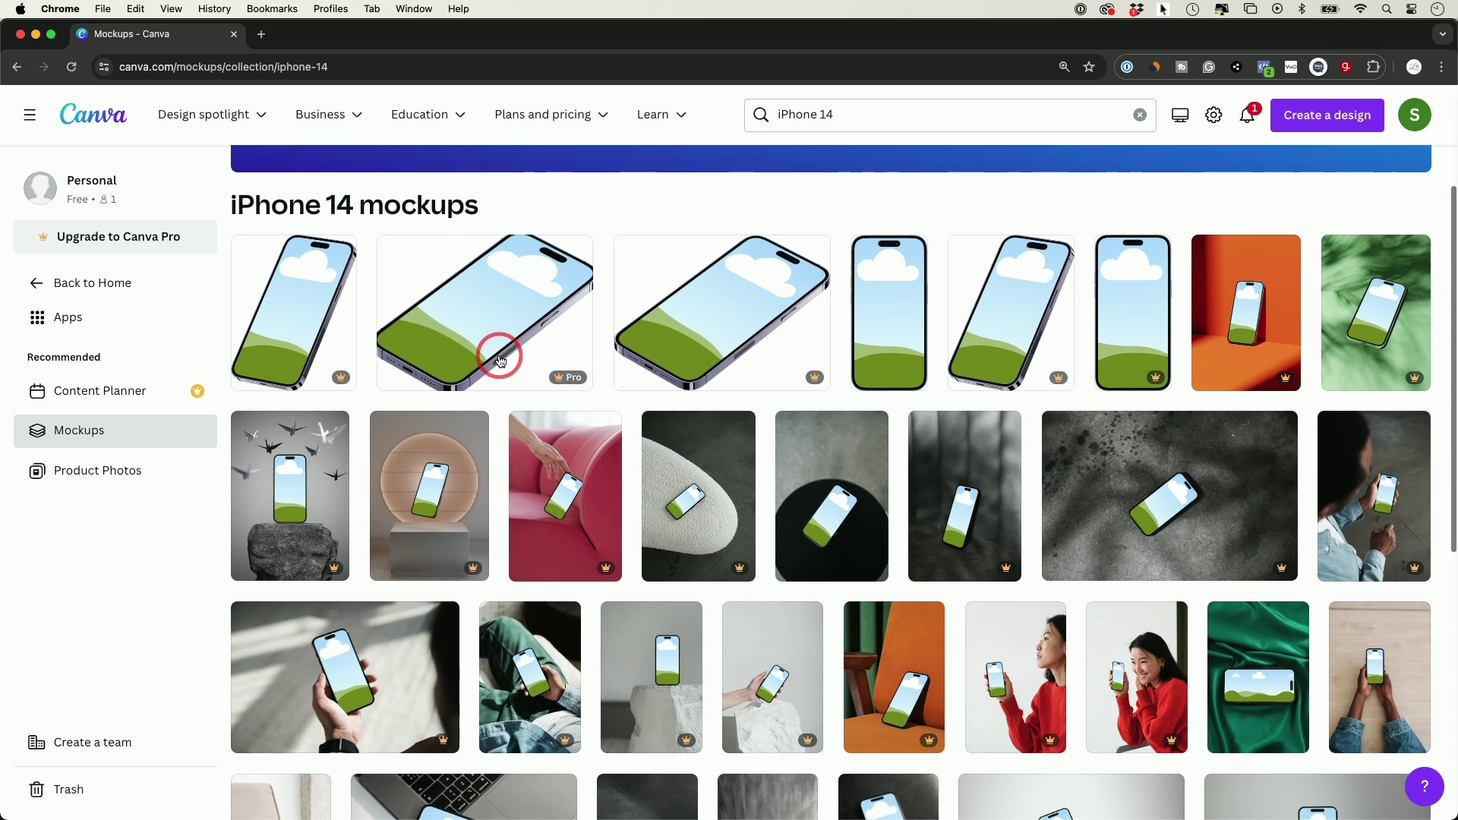
Step: Place the Skill Leap AI NOW LIVE upload on the phone-on-laptop mockup, shifted slightly upward
left_click(531, 423)
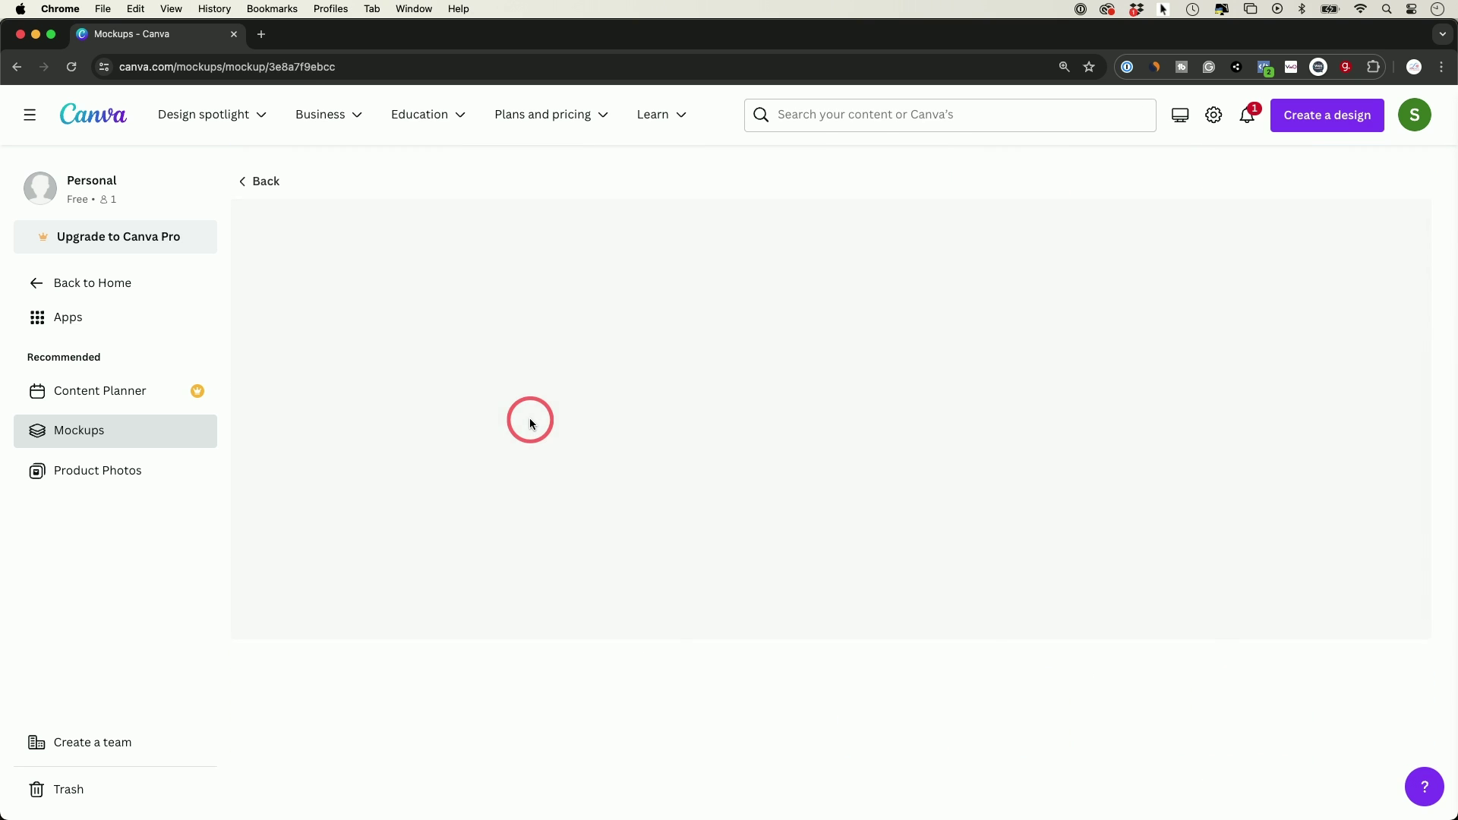
left_click(1310, 320)
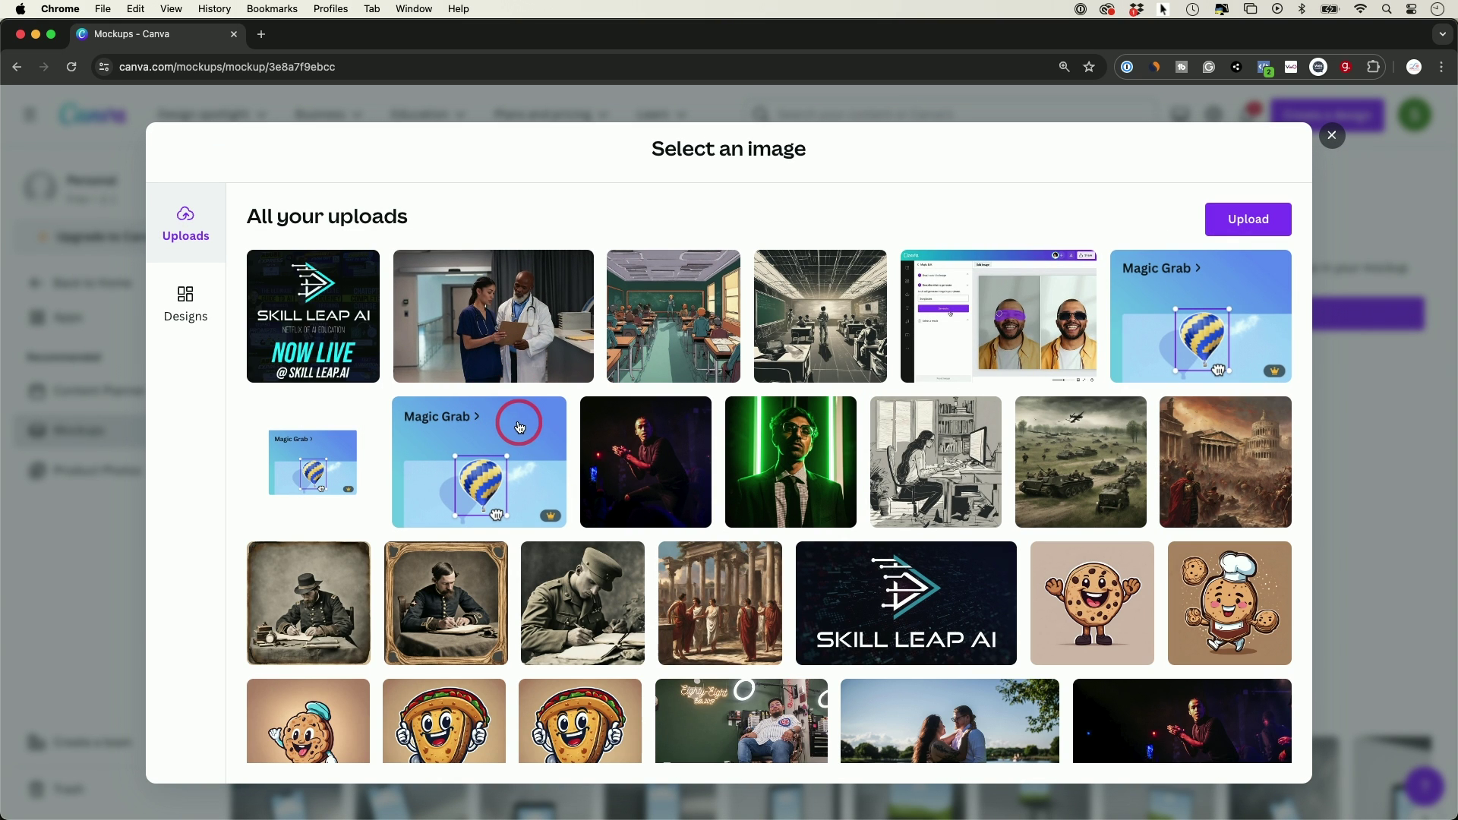
left_click(361, 339)
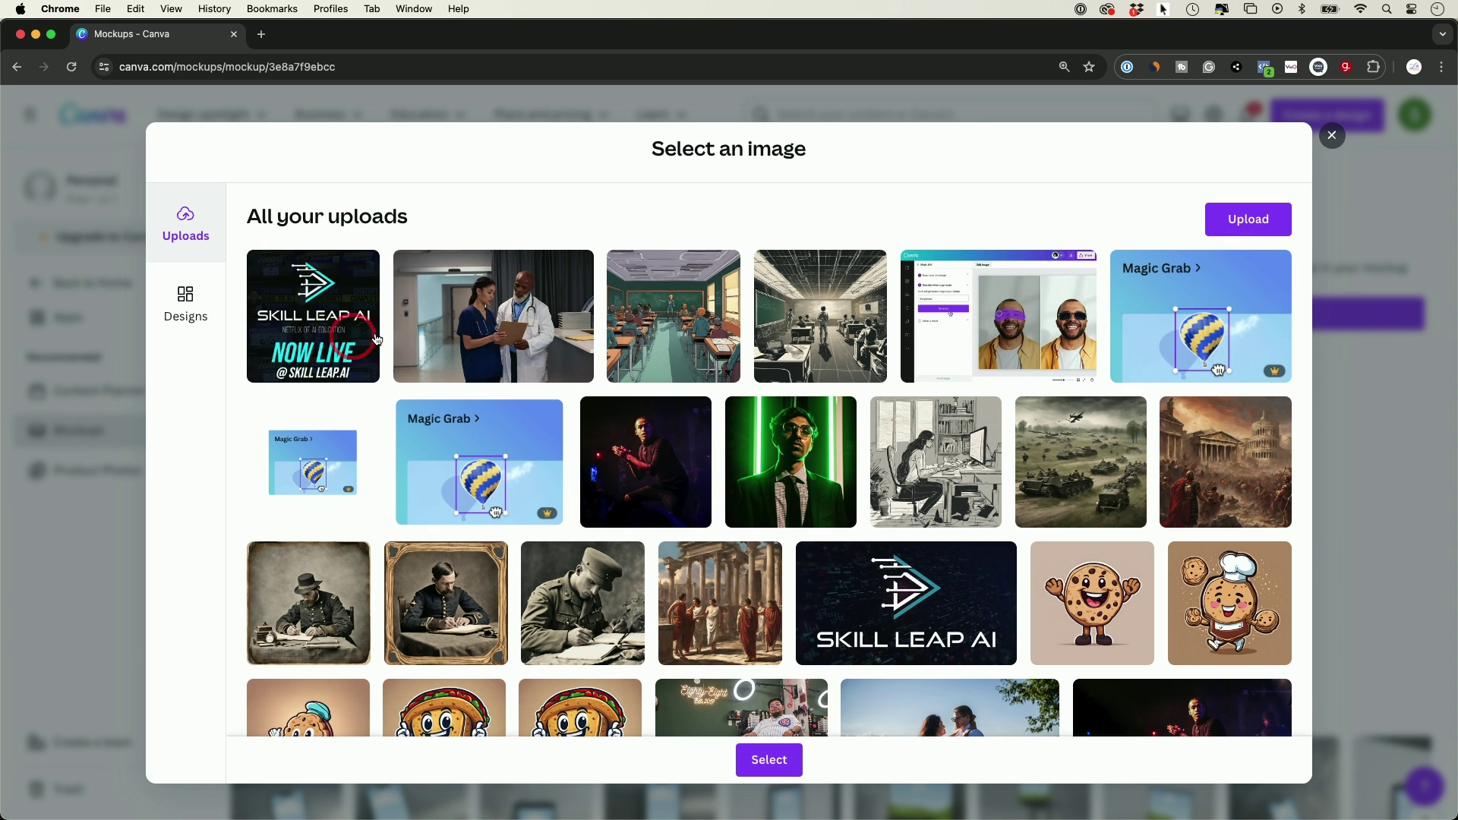
left_click(769, 761)
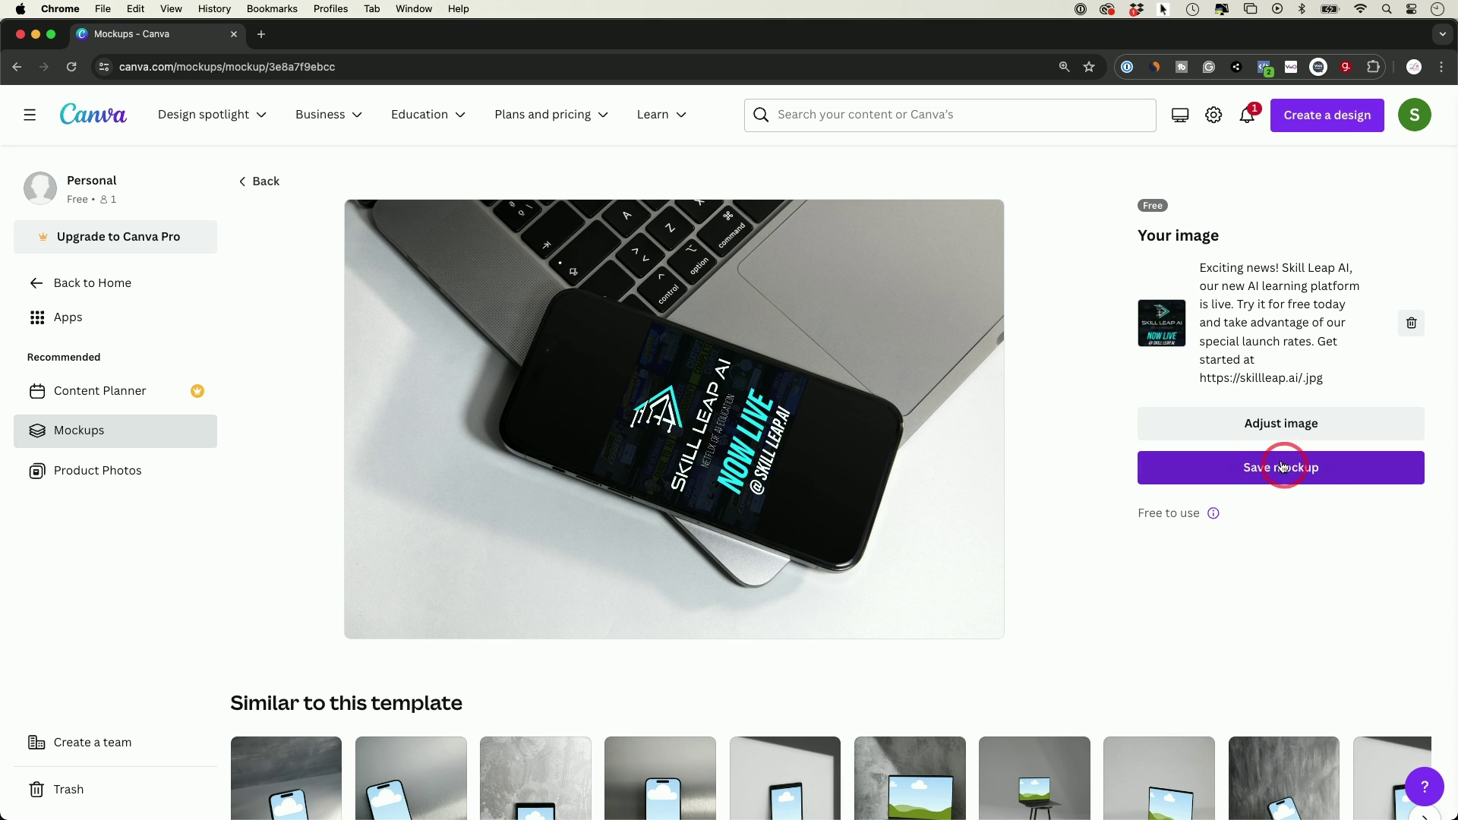
left_click(1265, 423)
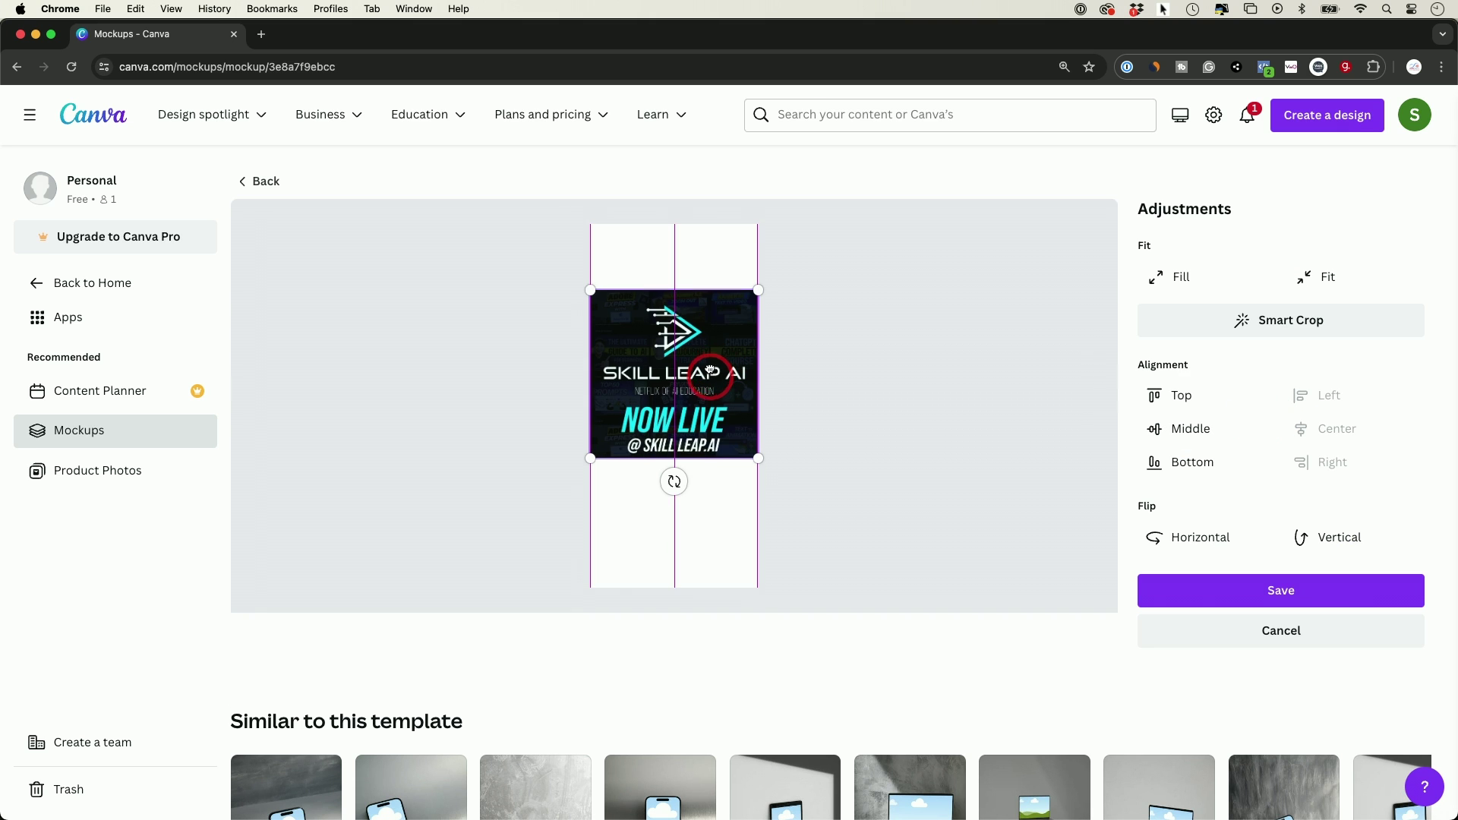
left_click_drag(709, 370, 709, 350)
left_click(1264, 591)
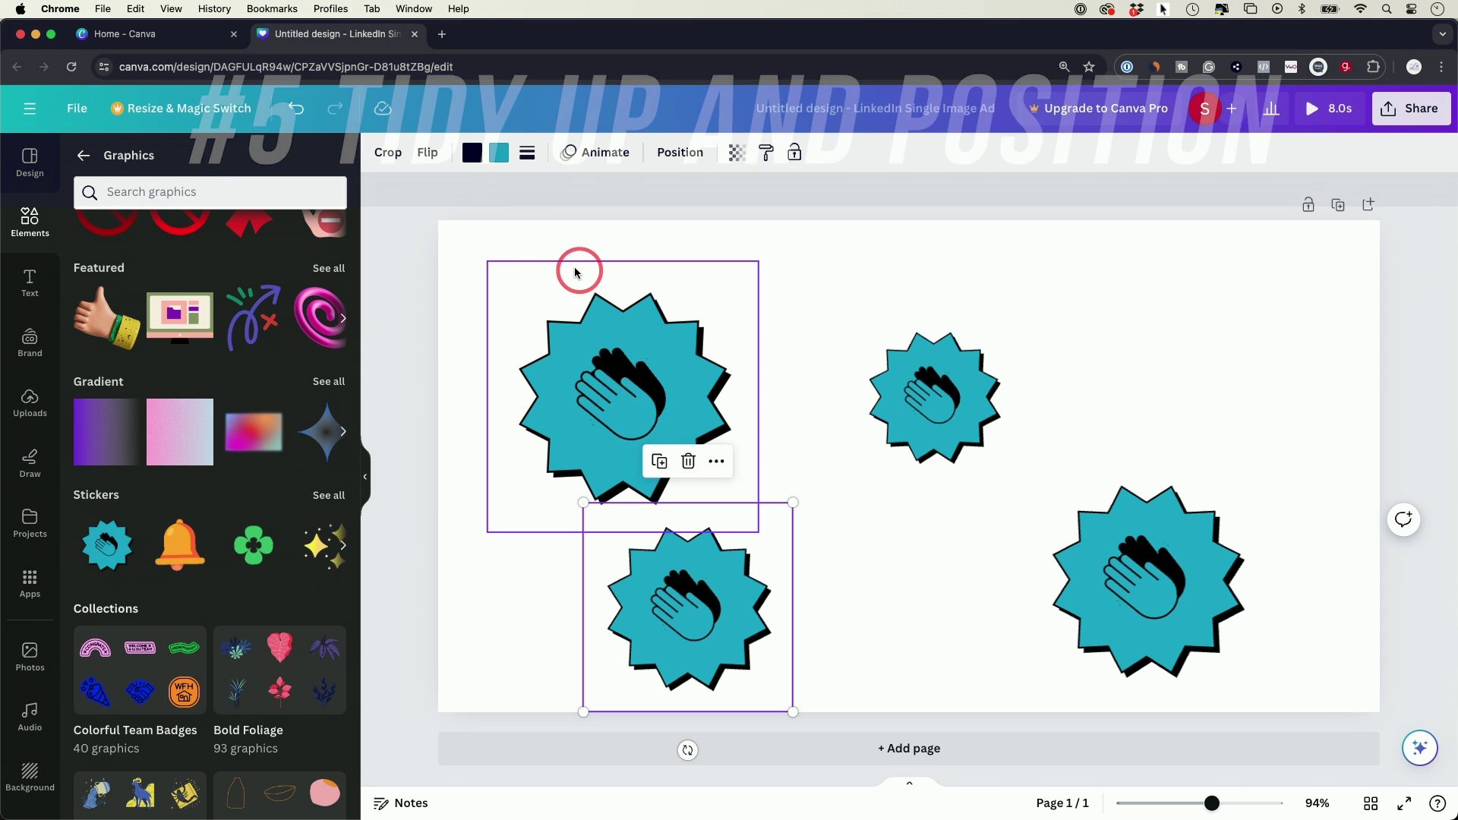
Step: Select the four teal clapping-hand badges and tidy them into an evenly spaced arrangement
left_click_drag(470, 245, 1382, 685)
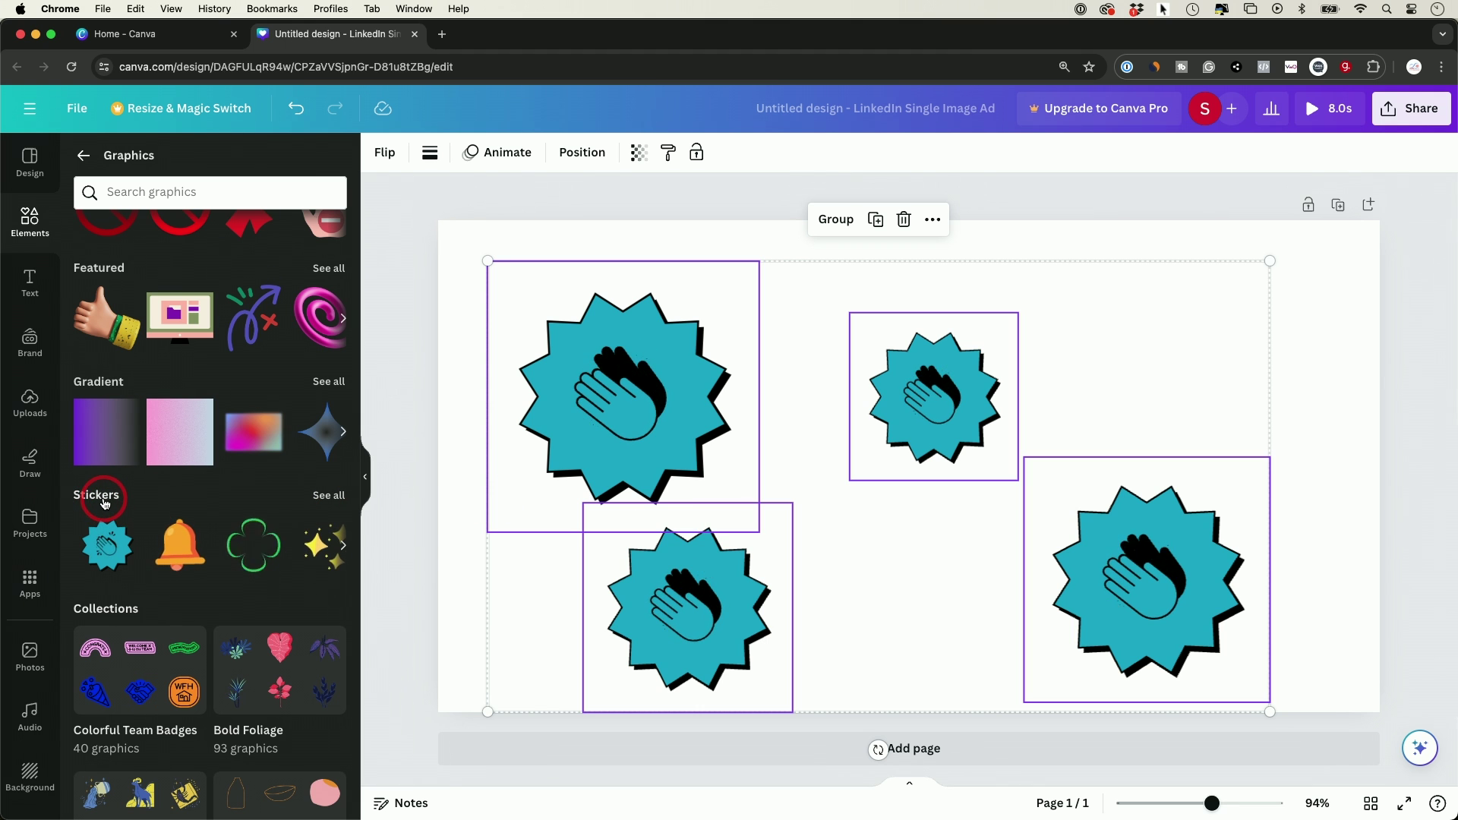
right_click(698, 404)
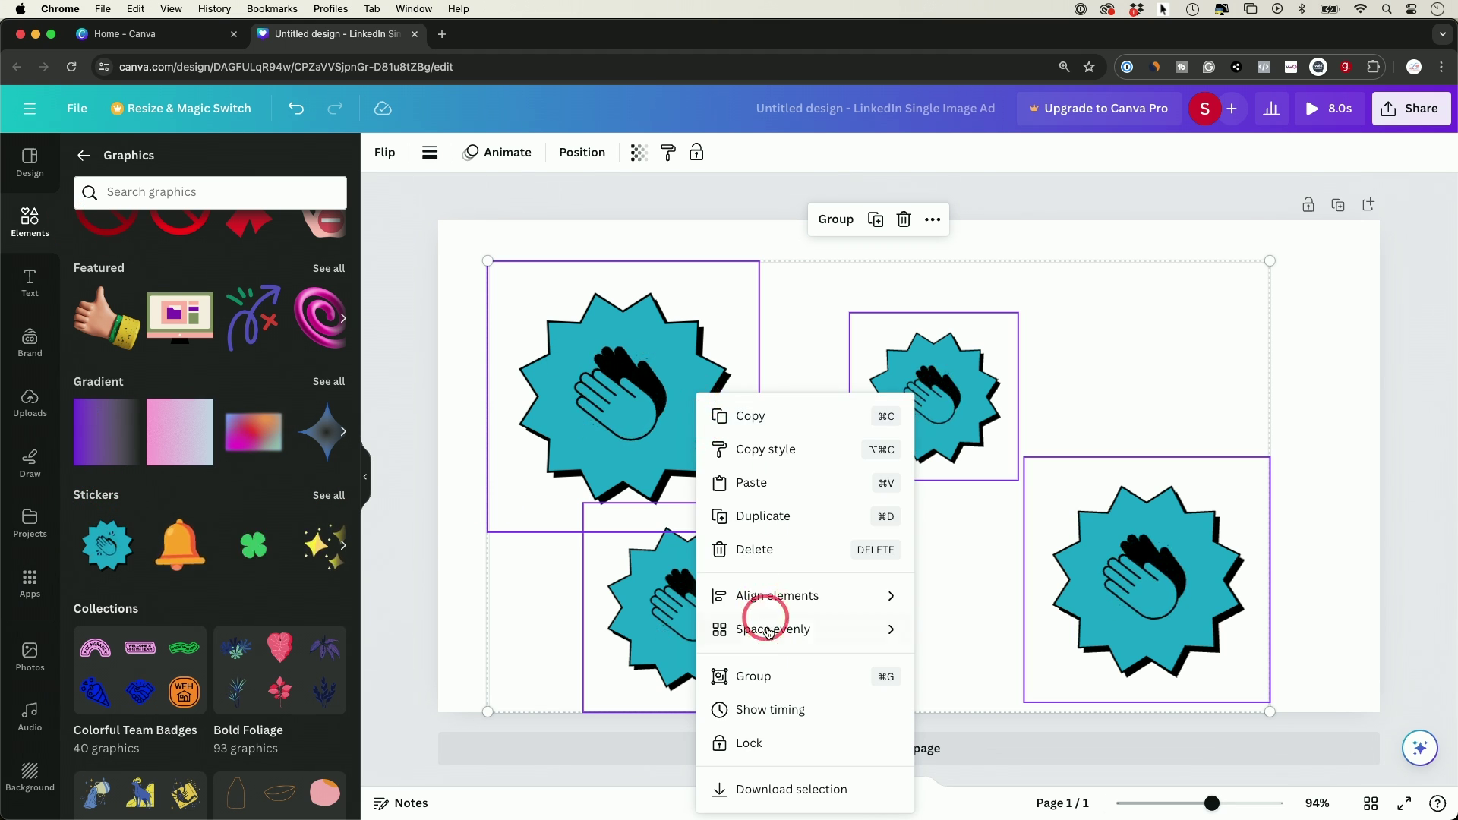
mouse_move(763, 636)
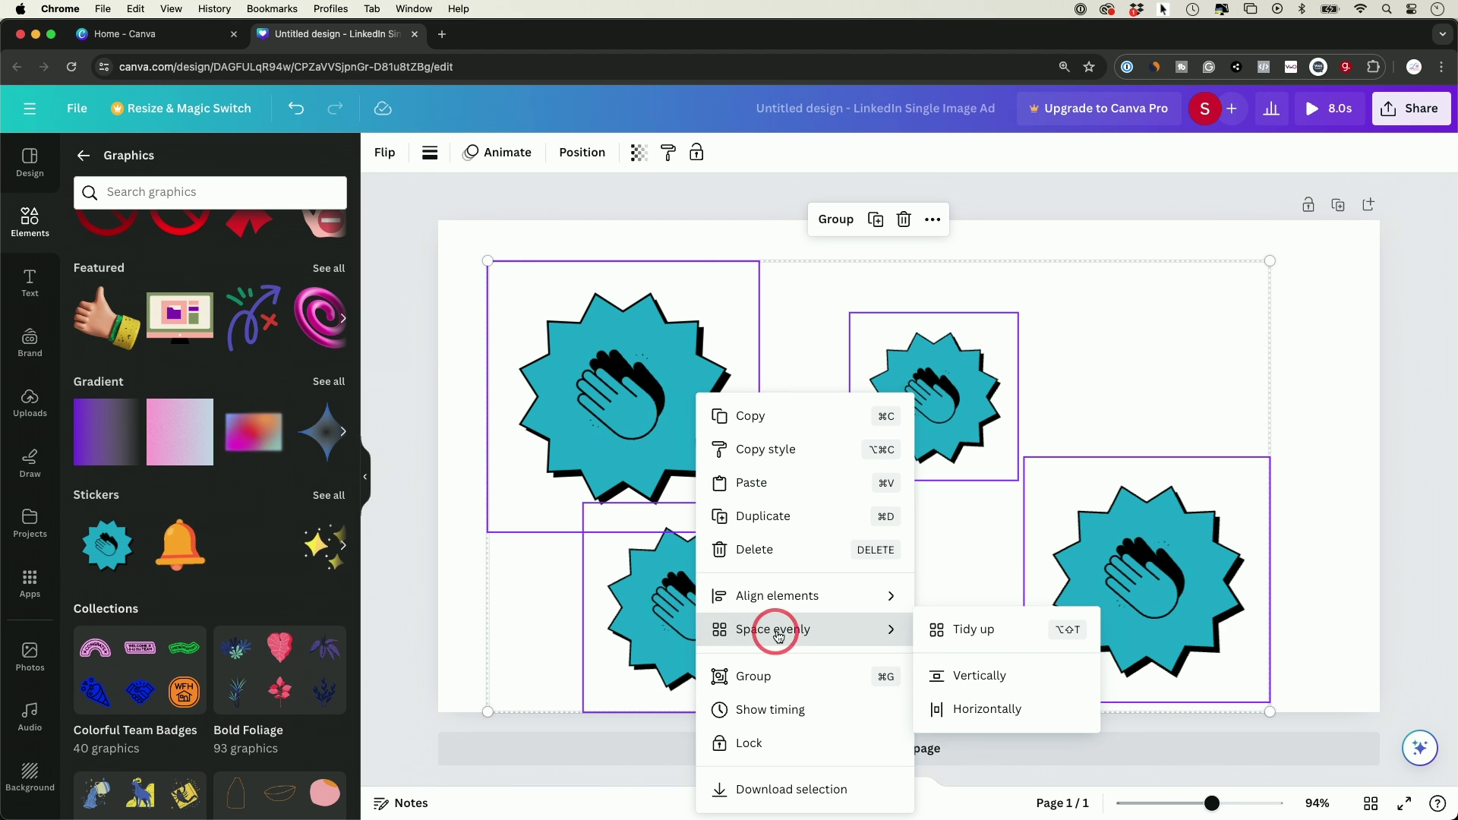
left_click(1000, 632)
left_click(949, 541)
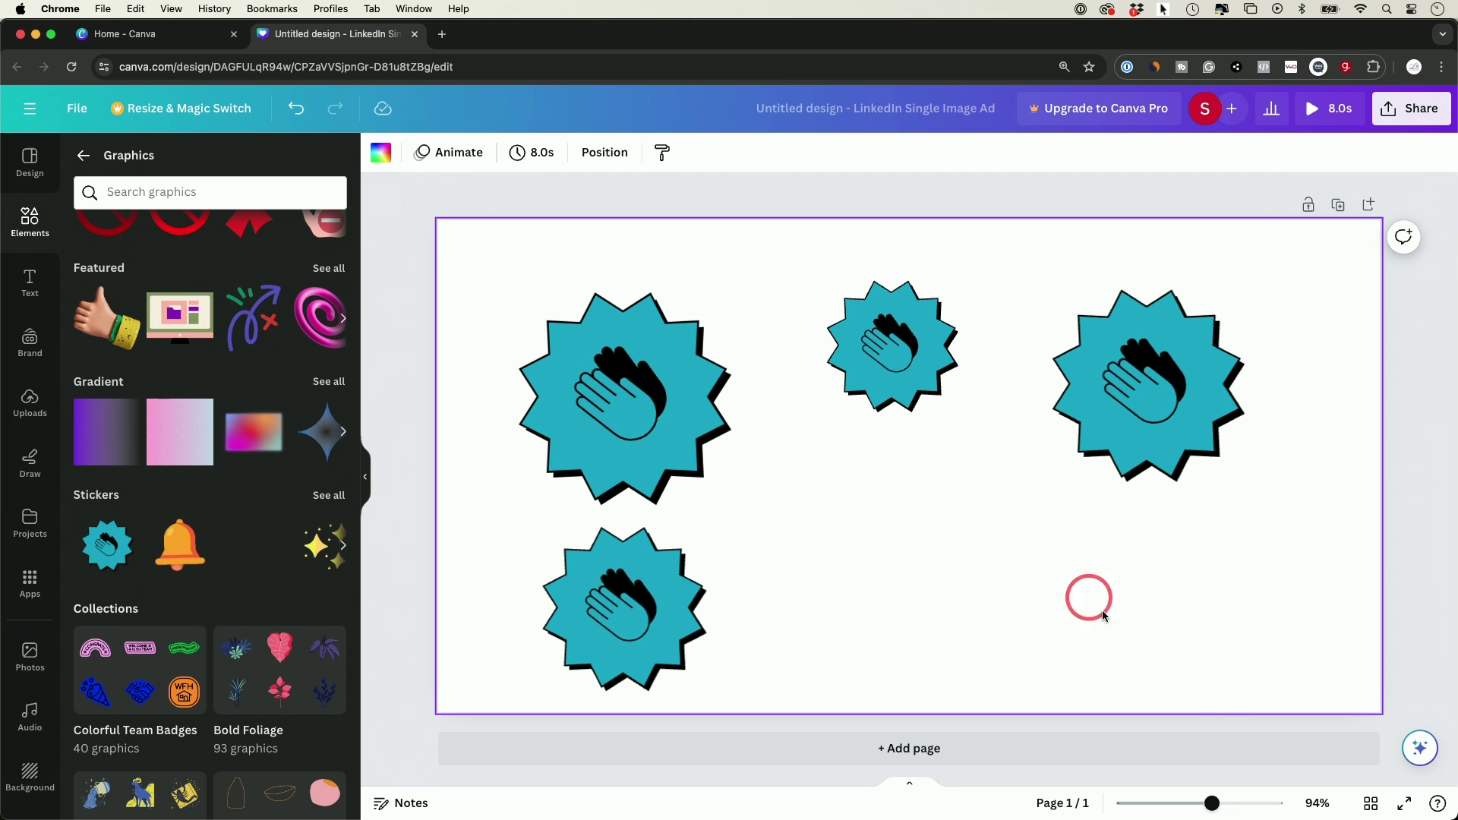
left_click_drag(1231, 683, 600, 391)
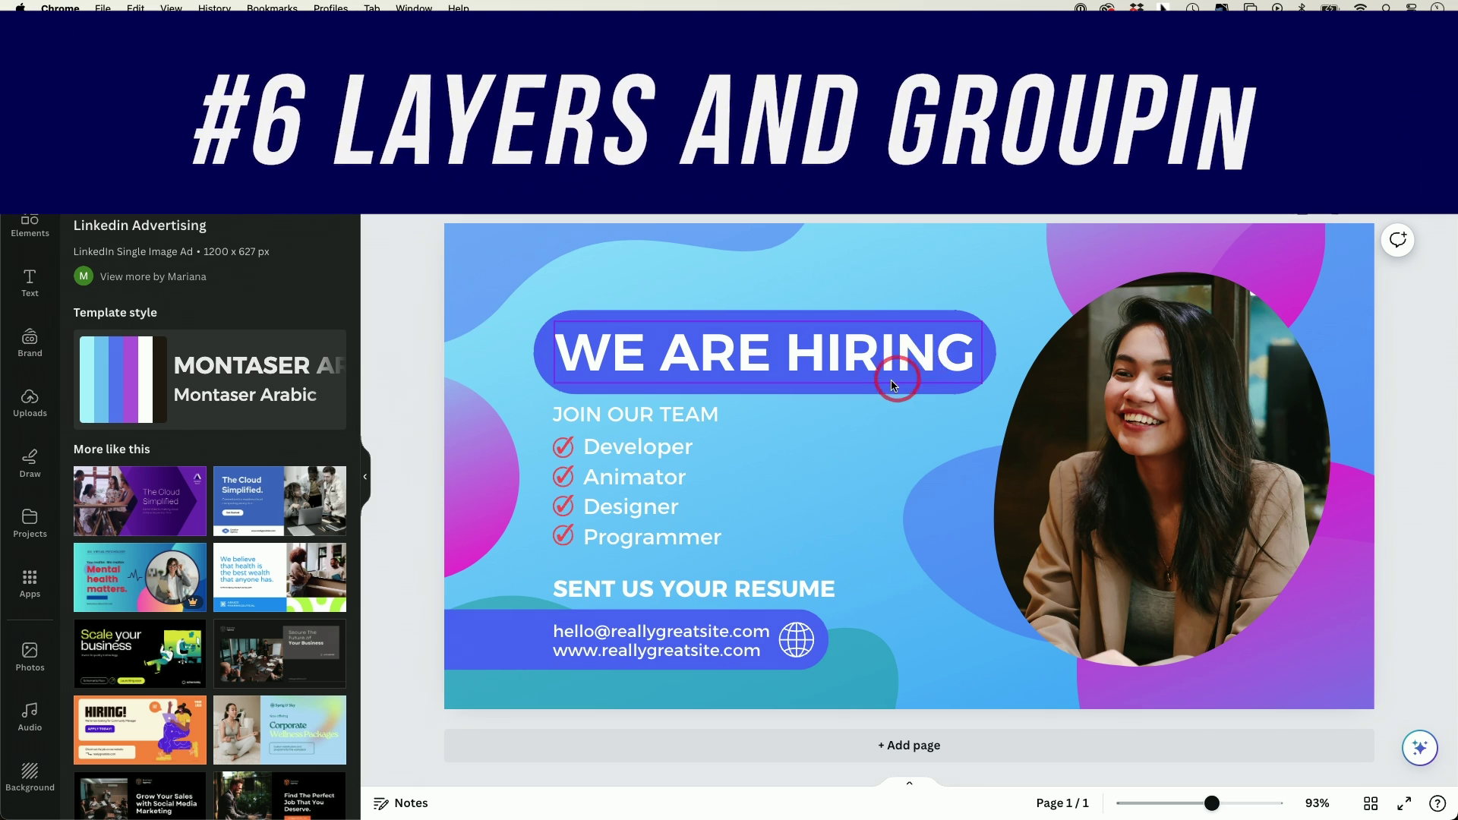
Step: Group the WE ARE HIRING, JOIN OUR TEAM, job list, resume and contact text layers
left_click(886, 387)
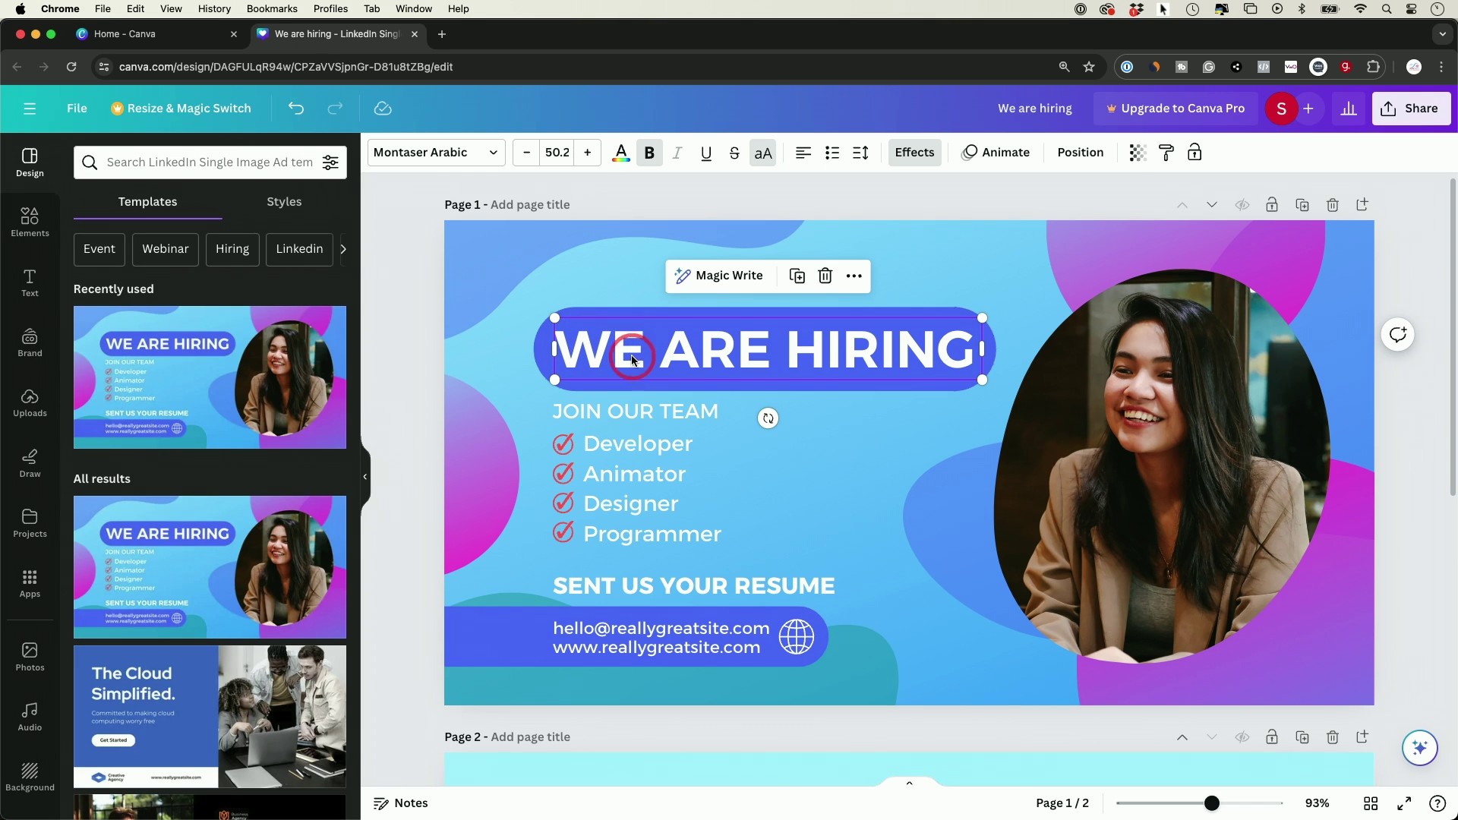
left_click(1088, 155)
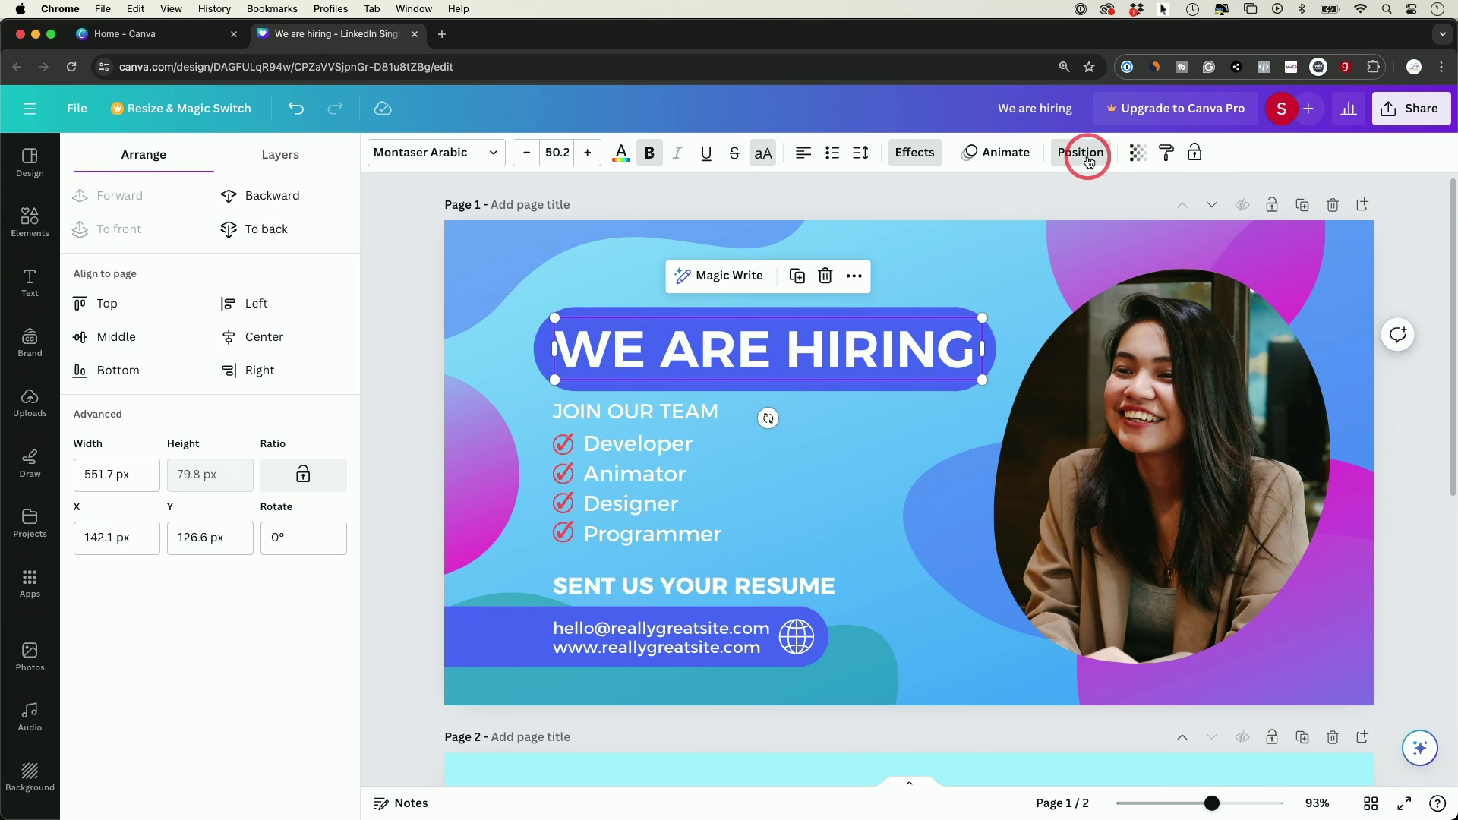
left_click(290, 162)
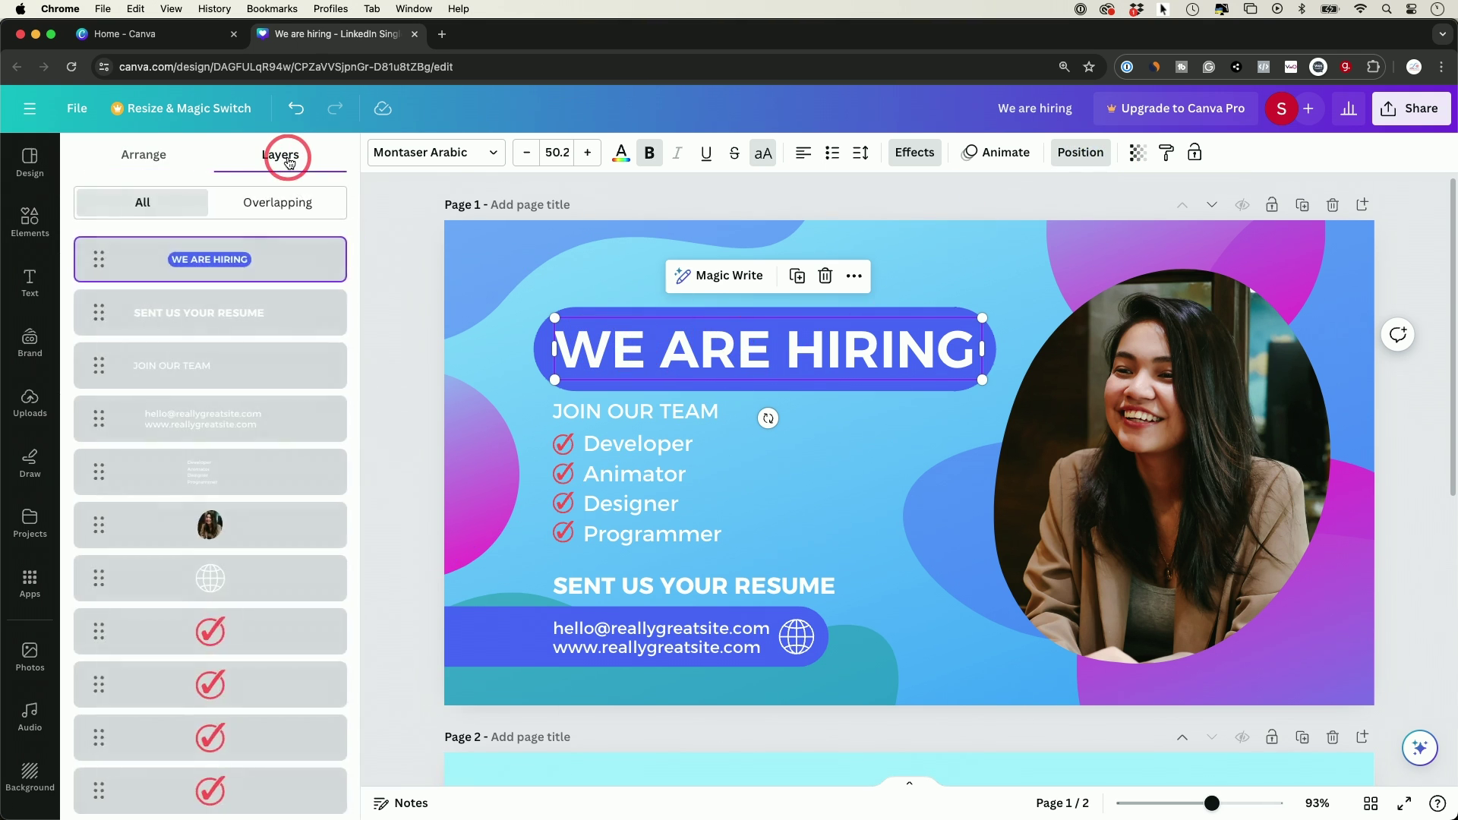
scroll(293, 297, "down", 5)
scroll(293, 296, "up", 5)
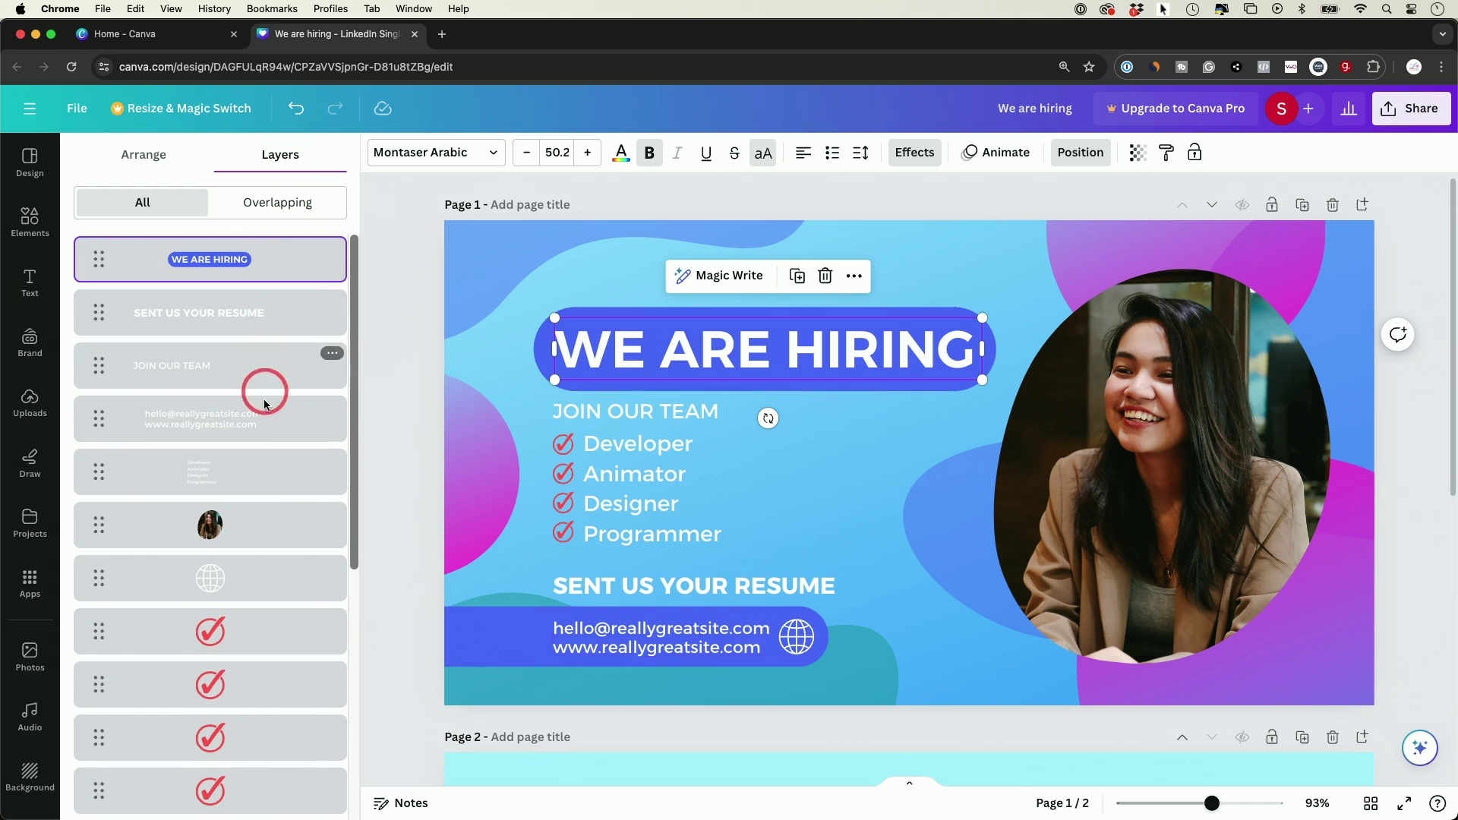
left_click(263, 464)
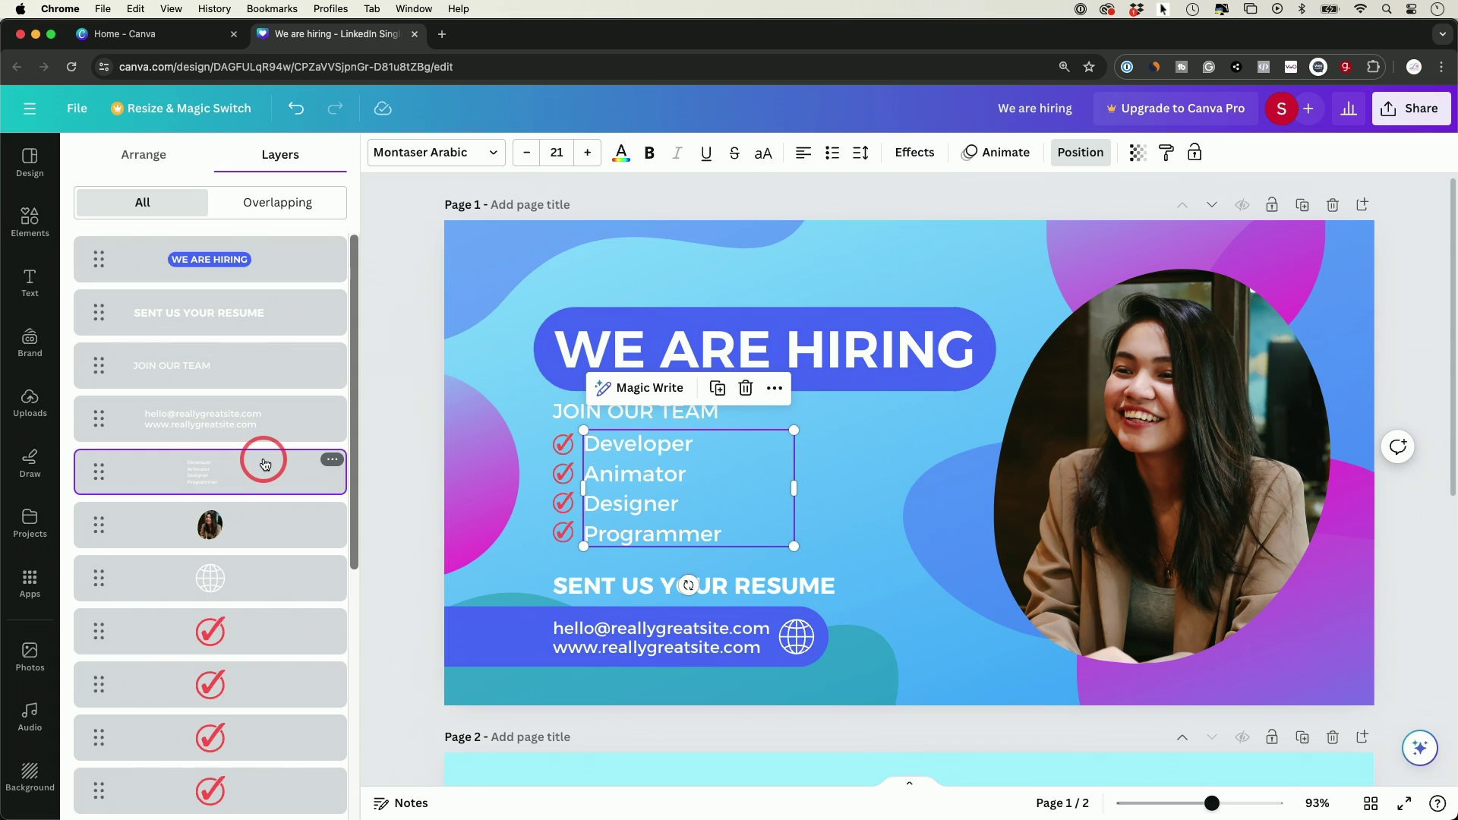
left_click(254, 416, "shift")
left_click(247, 365, "shift")
left_click(250, 312, "shift")
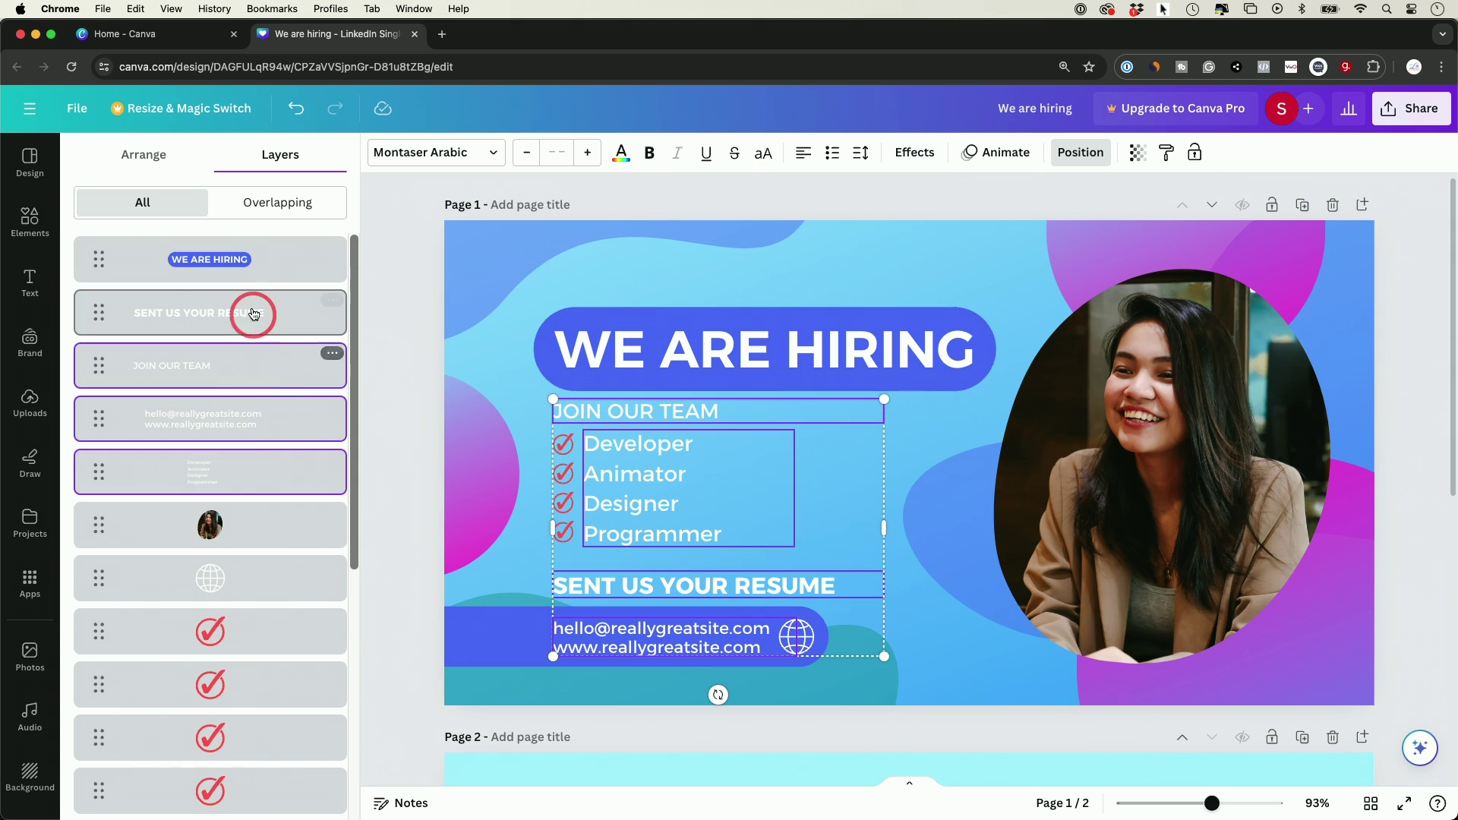
left_click(281, 265, "shift")
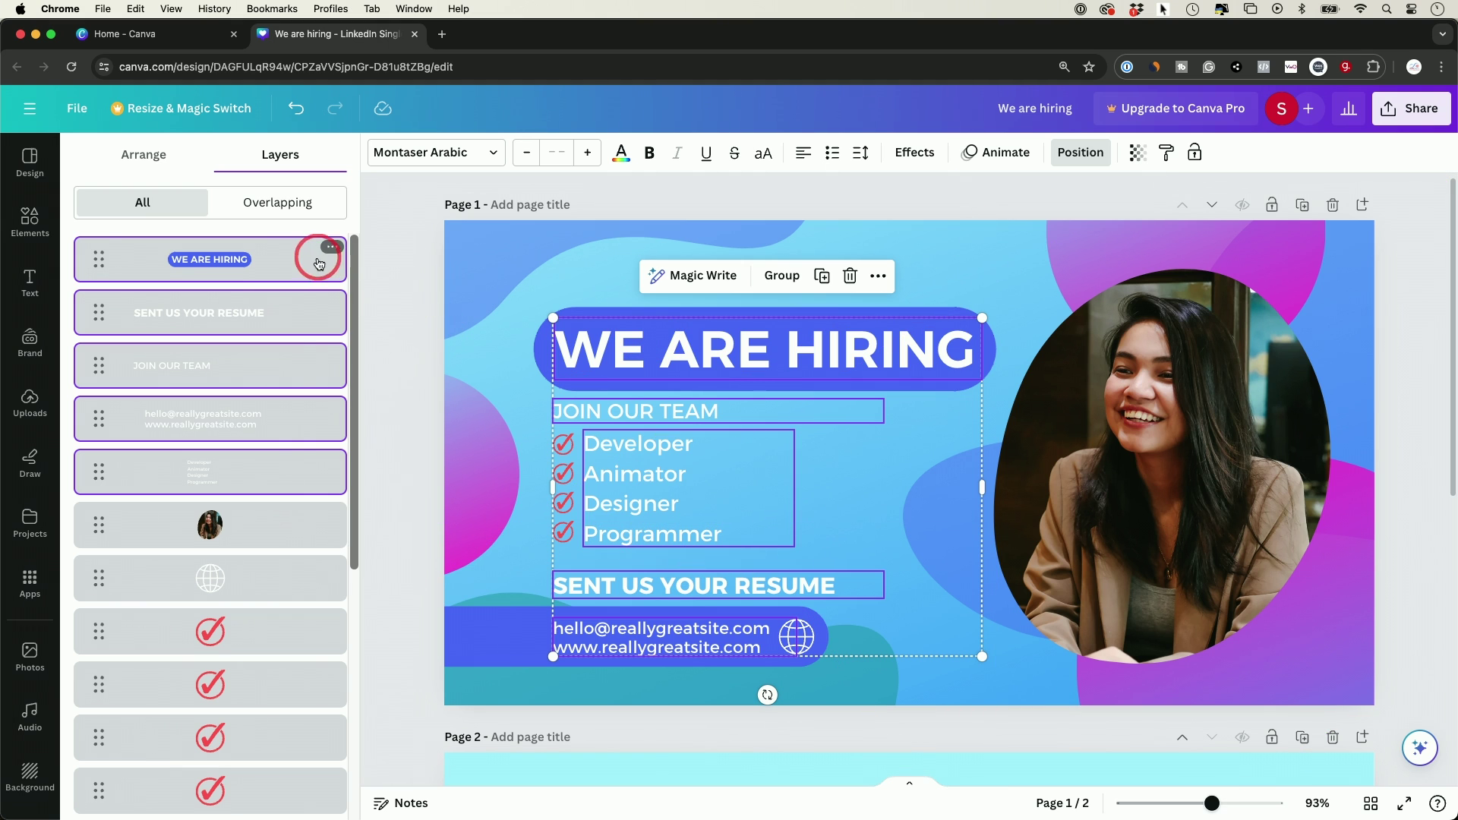
left_click(782, 275)
Step: Drag the text group up and right, then undo the move
left_click(614, 364)
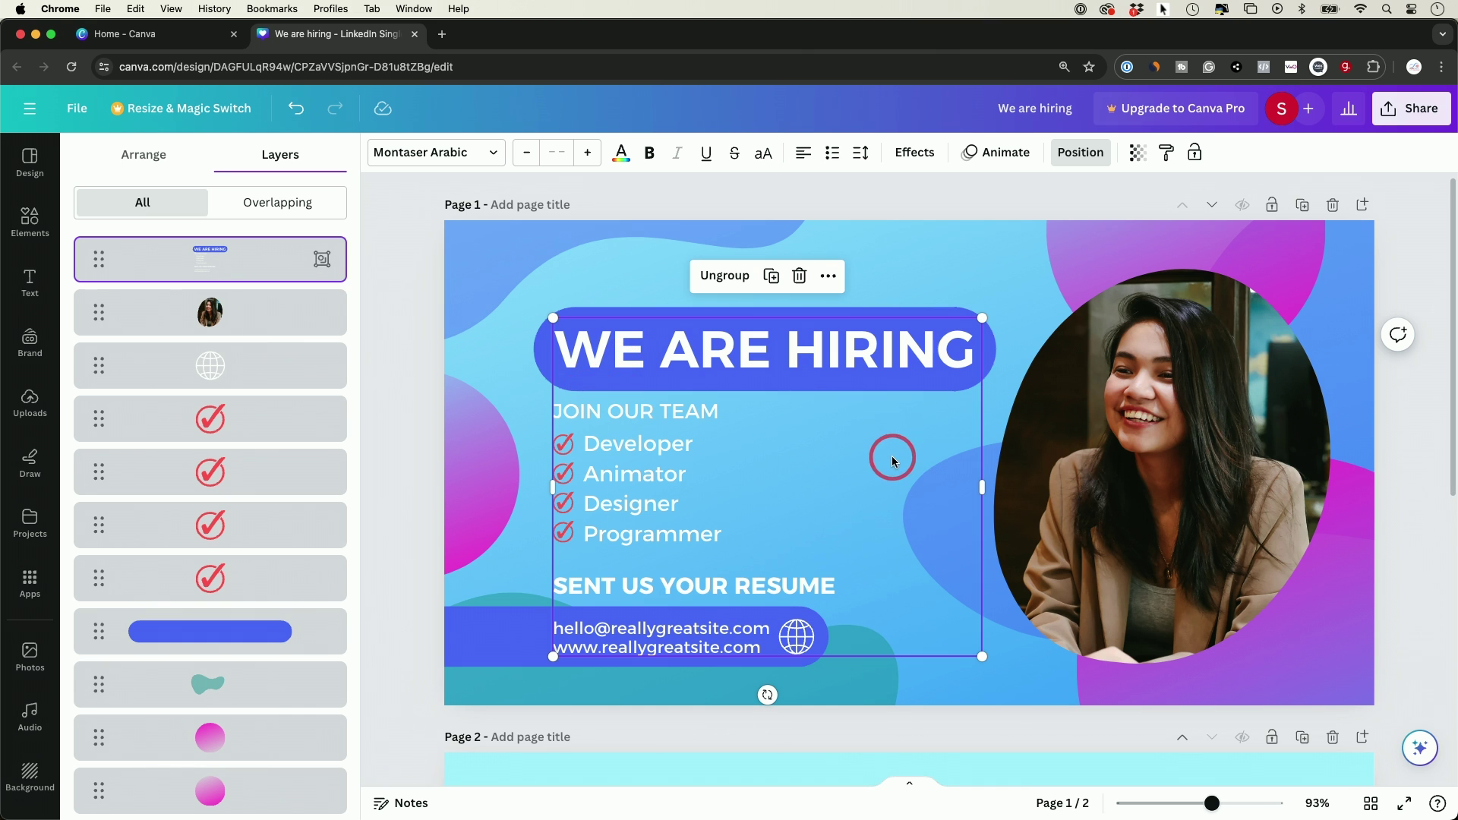
left_click_drag(892, 461, 941, 417)
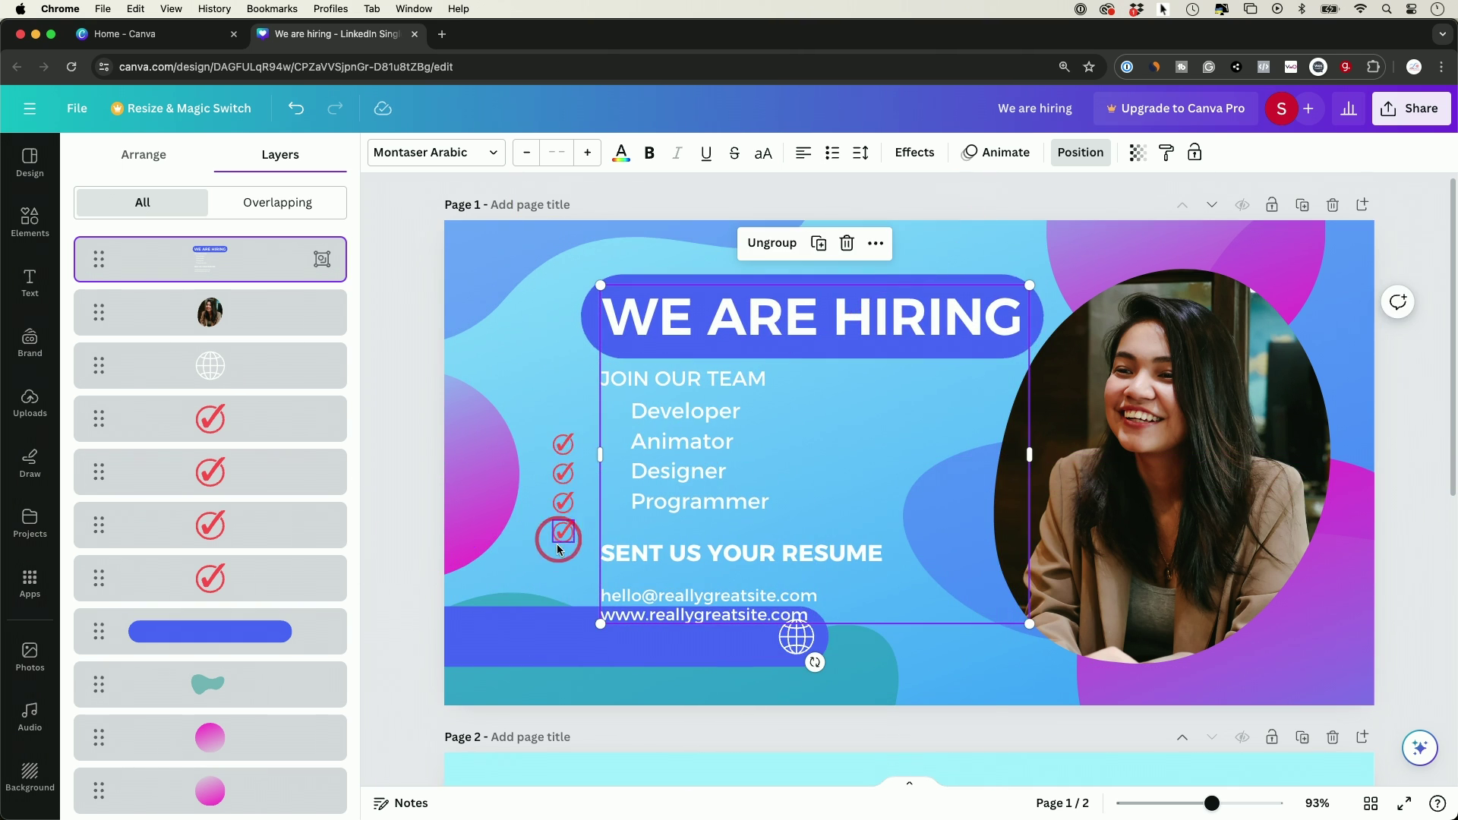
key("super+z")
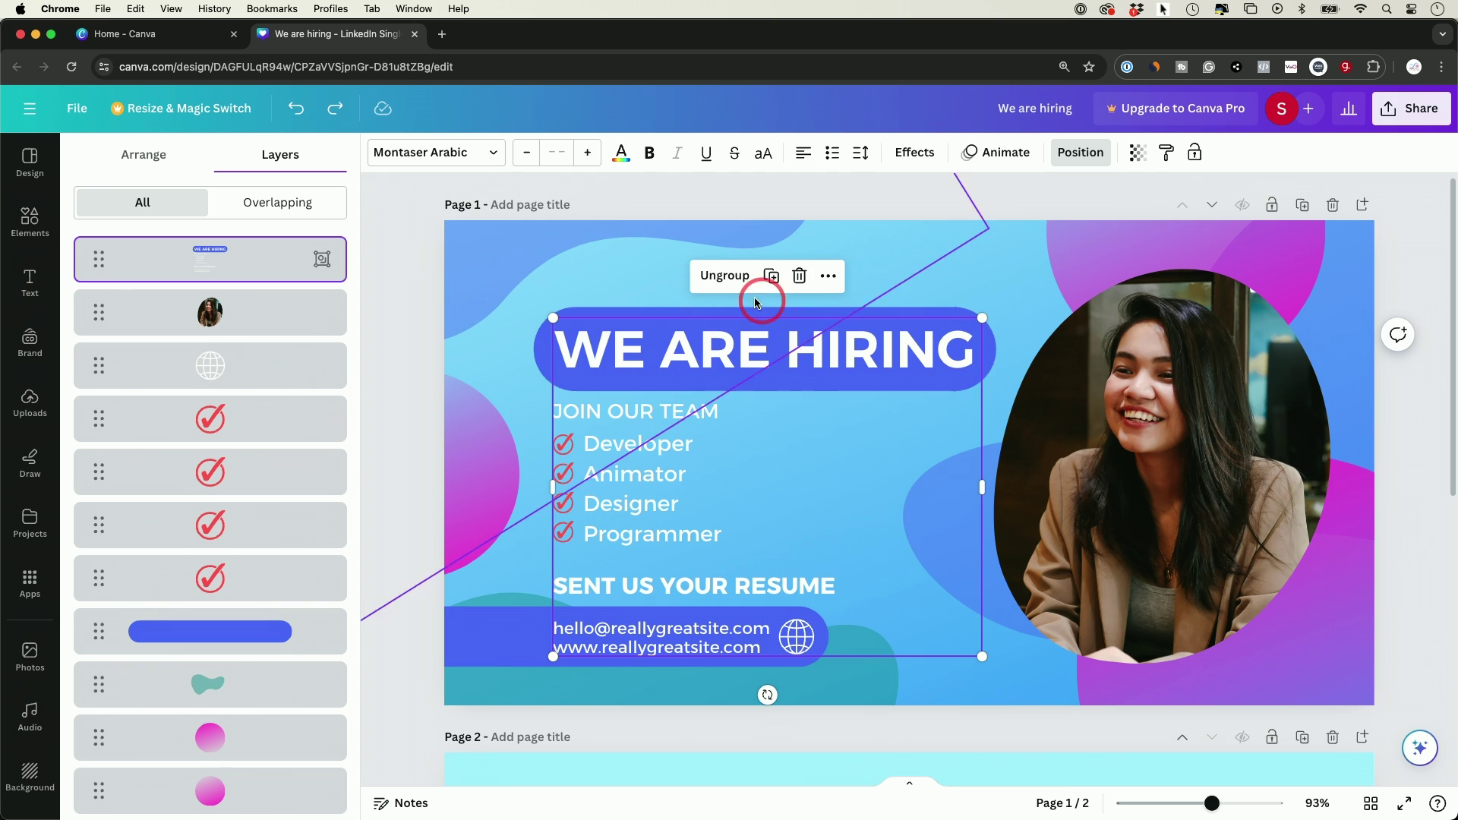
Step: Regroup the hiring text with the checkmarks and move the group higher on the page
left_click(721, 276)
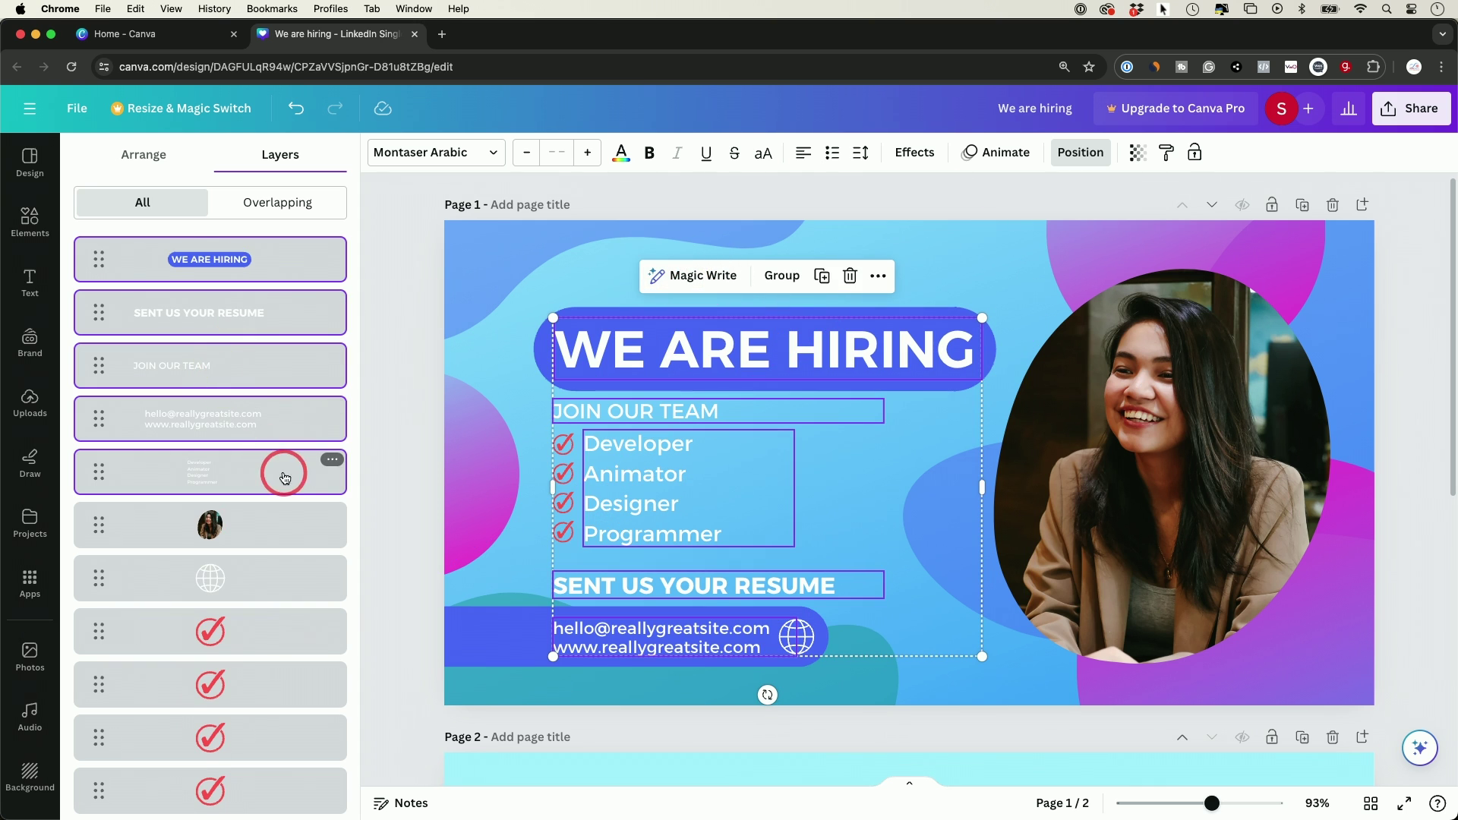
left_click(291, 642, "shift")
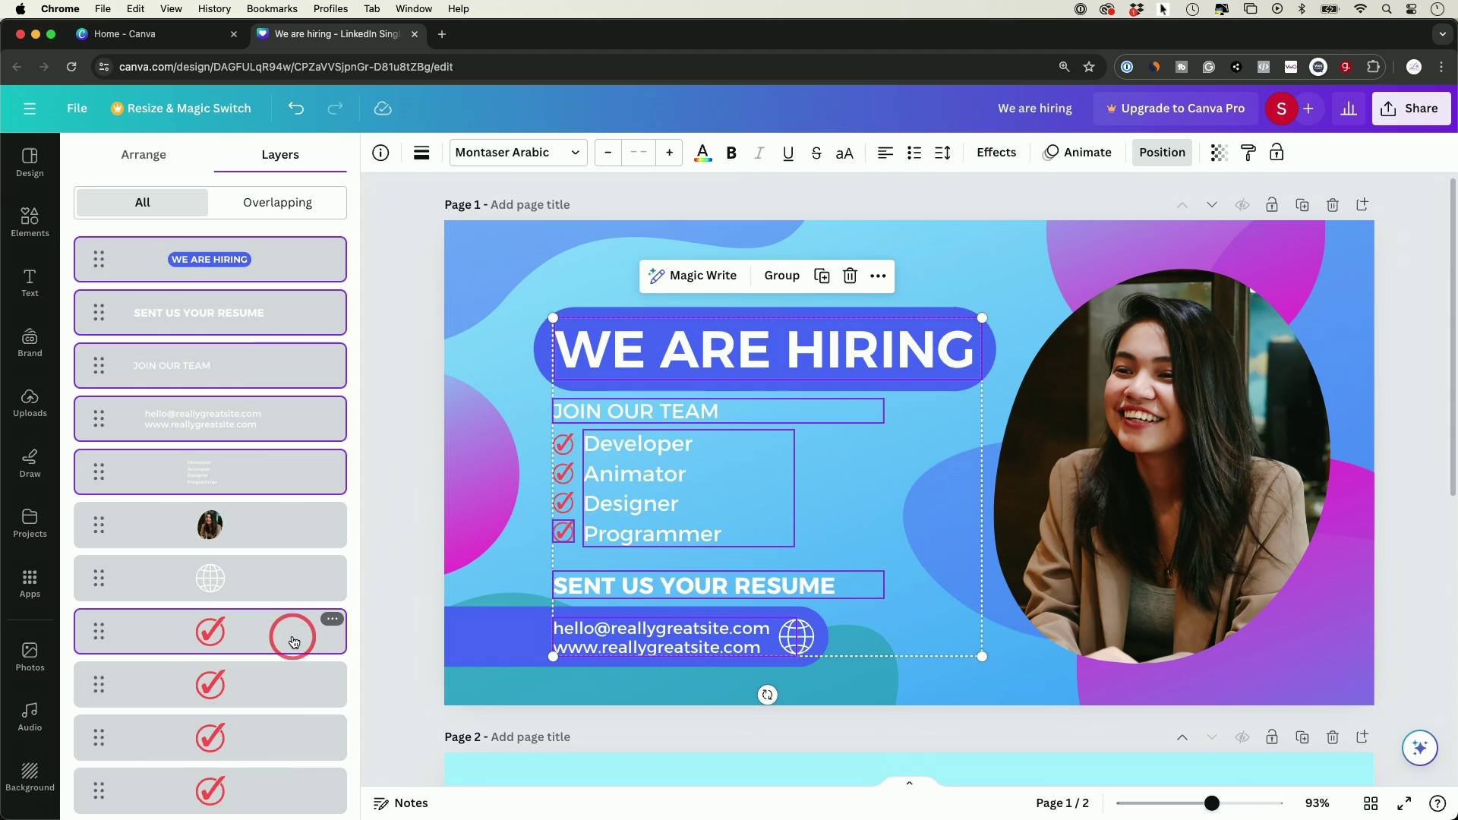
left_click(280, 735, "shift")
left_click(280, 775, "shift")
scroll(286, 781, "down", 3)
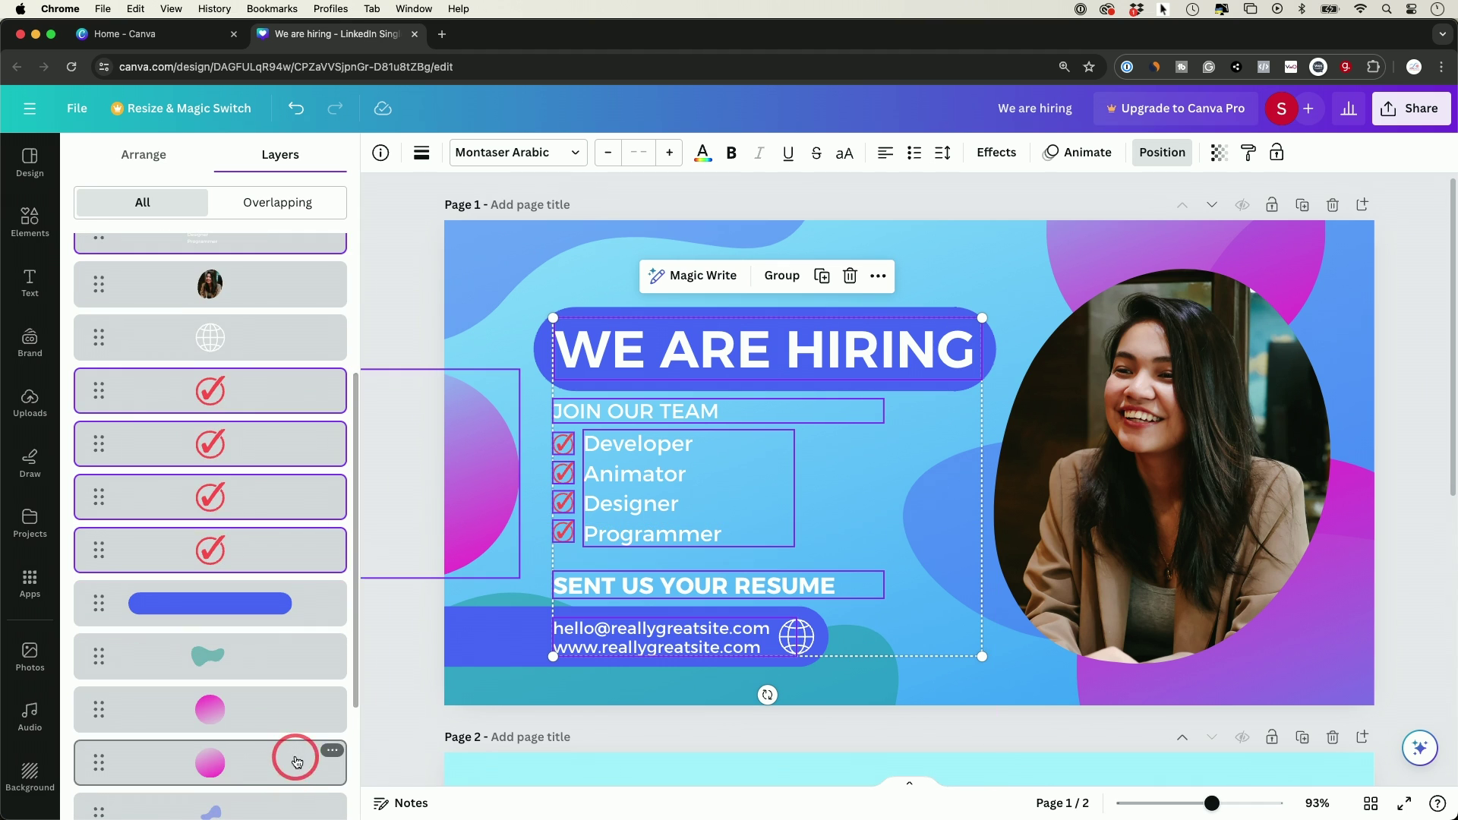
left_click(782, 275)
left_click_drag(905, 386, 873, 303)
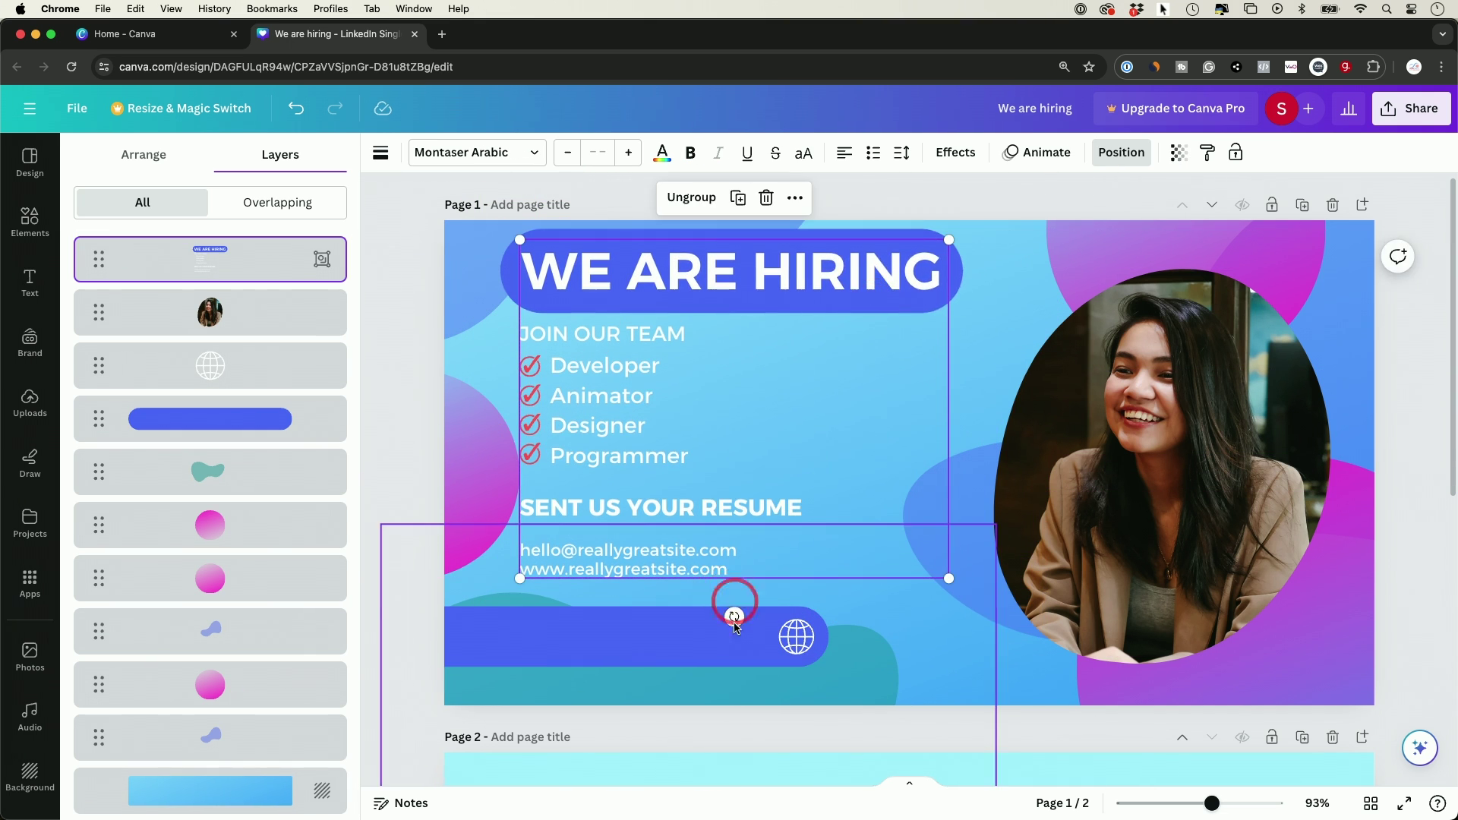
left_click_drag(845, 510, 846, 509)
Step: Move the blue bottom bar and globe icon up, and nudge the text group right
left_click(661, 648)
left_click_drag(661, 647, 660, 628)
left_click_drag(789, 642, 790, 625)
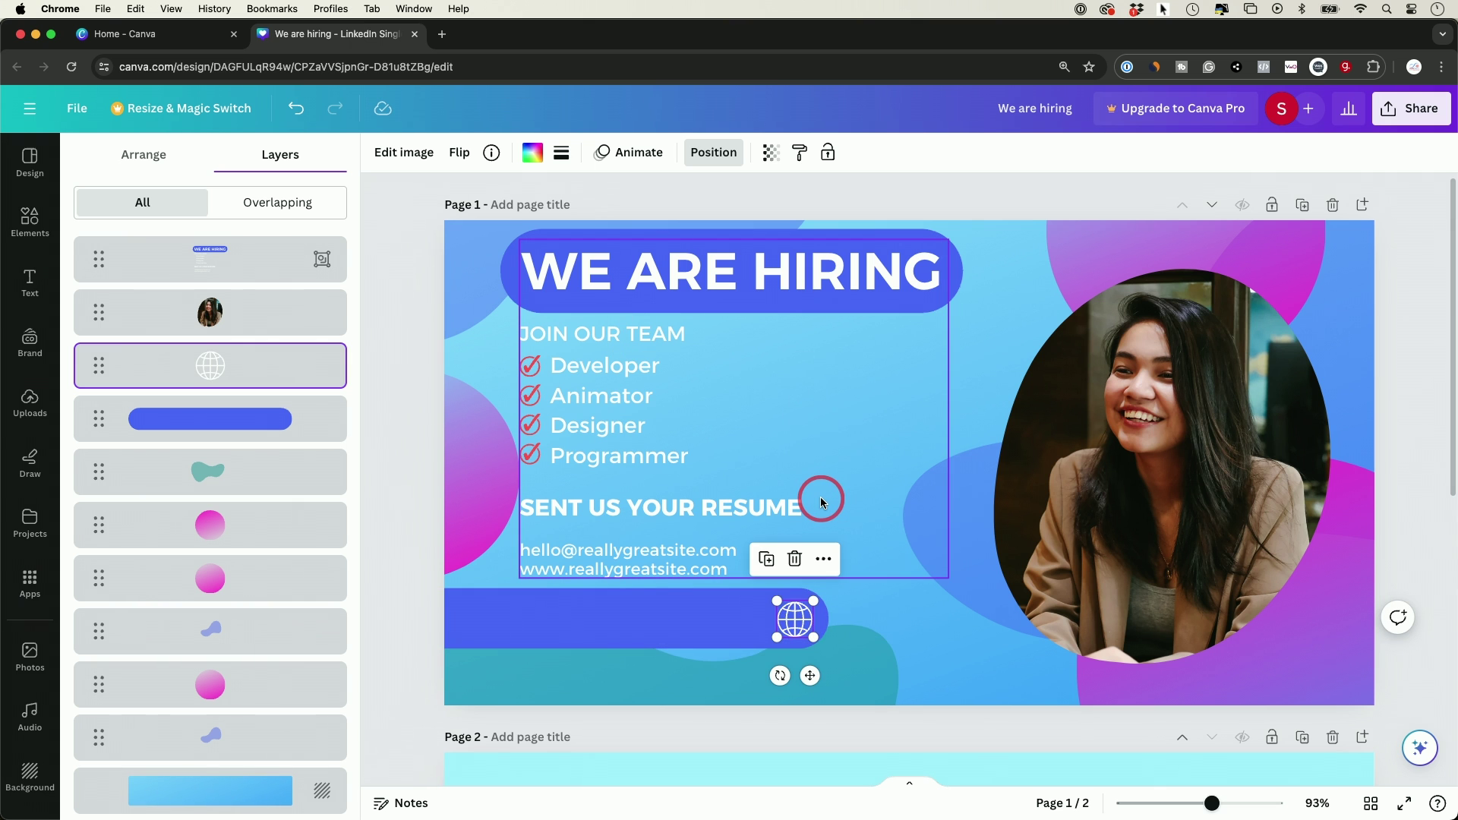
mouse_move(837, 387)
left_mouse_down()
mouse_move(811, 423)
mouse_move(879, 385)
mouse_move(856, 371)
mouse_move(863, 387)
left_mouse_up()
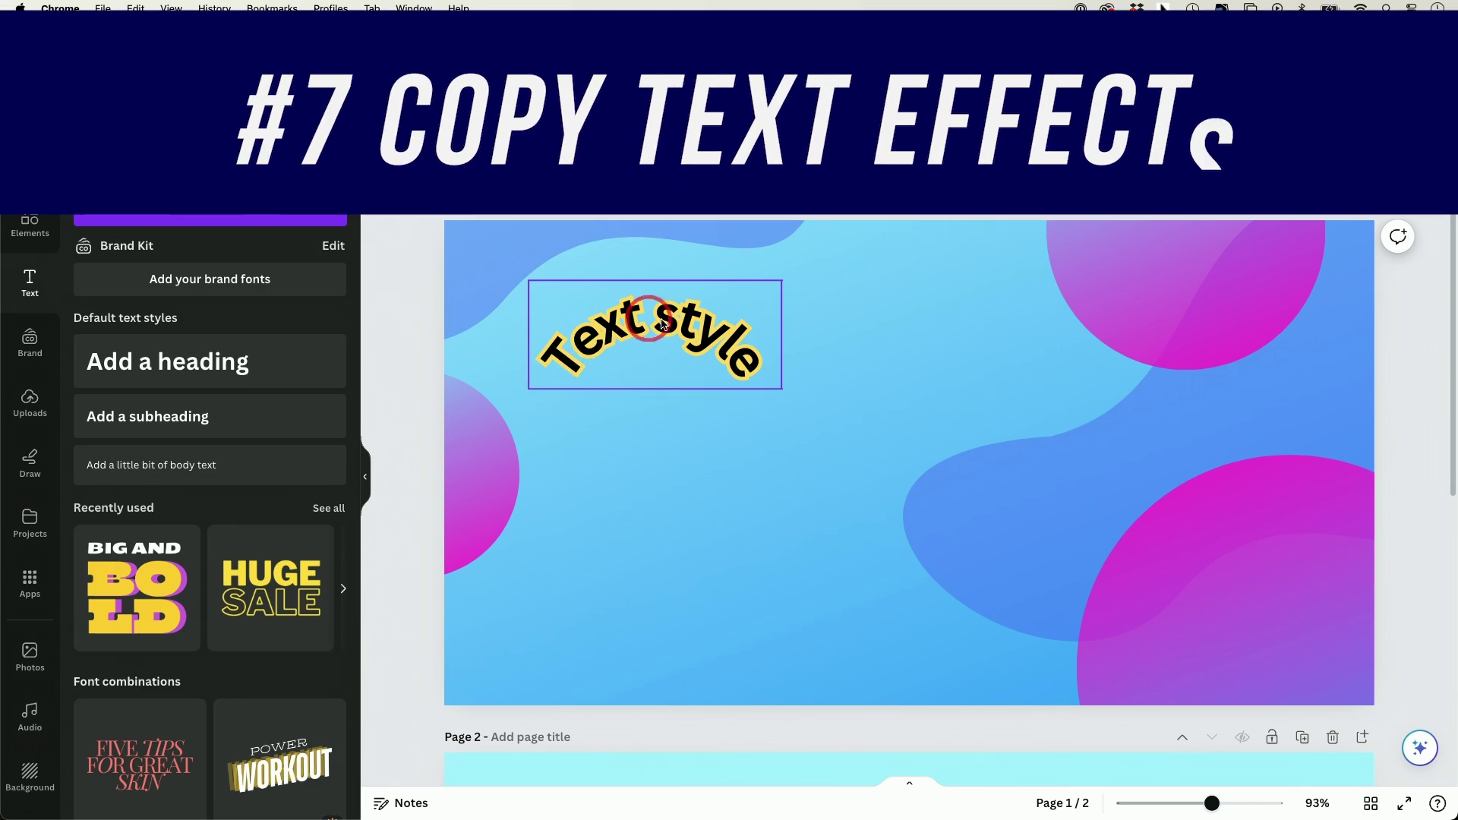
Step: Nudge the curved 'Text style' heading and add an 'Add a subheading' text box below it
left_click(710, 357)
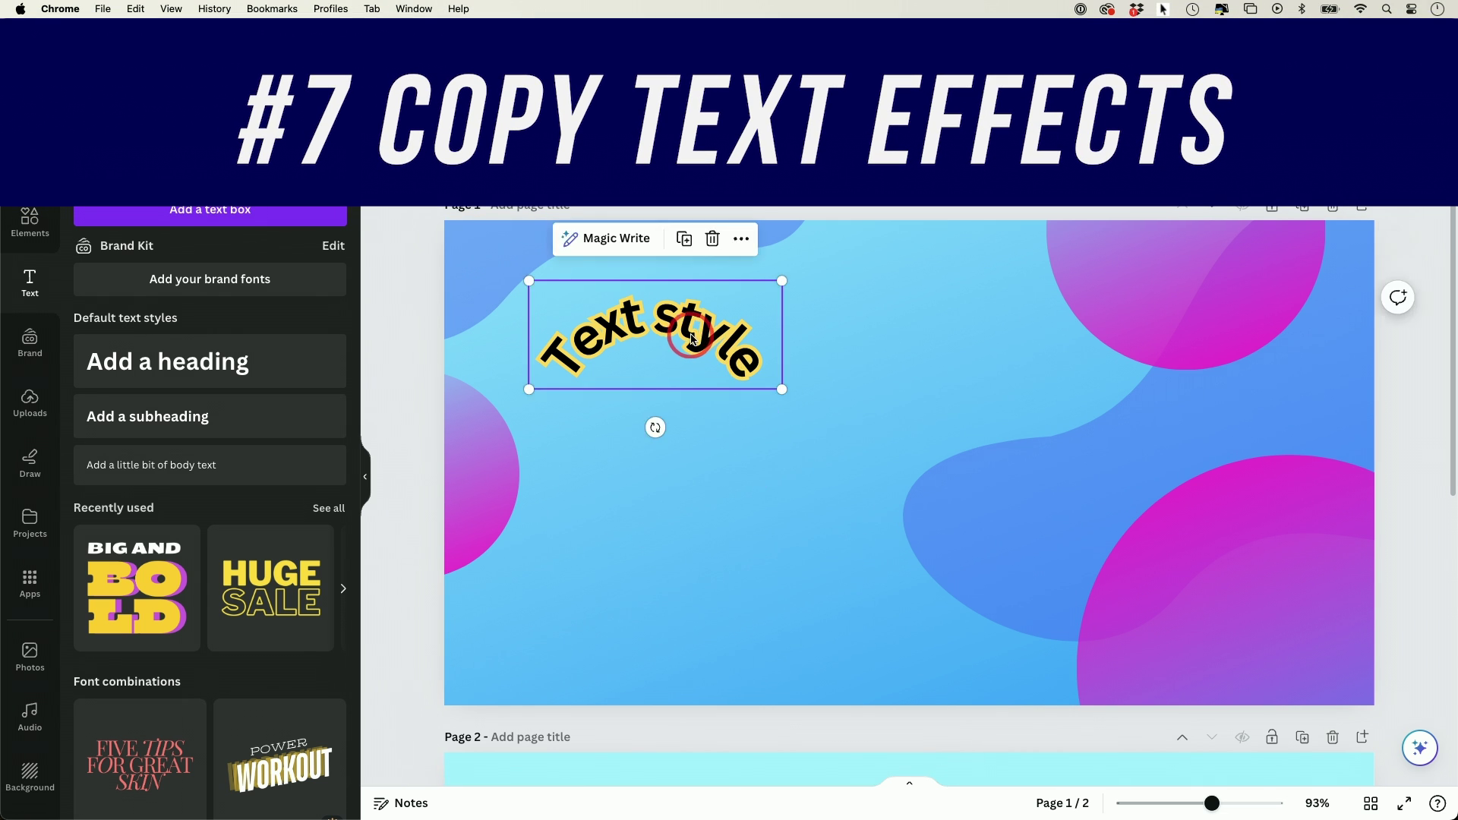
left_click_drag(667, 341, 656, 338)
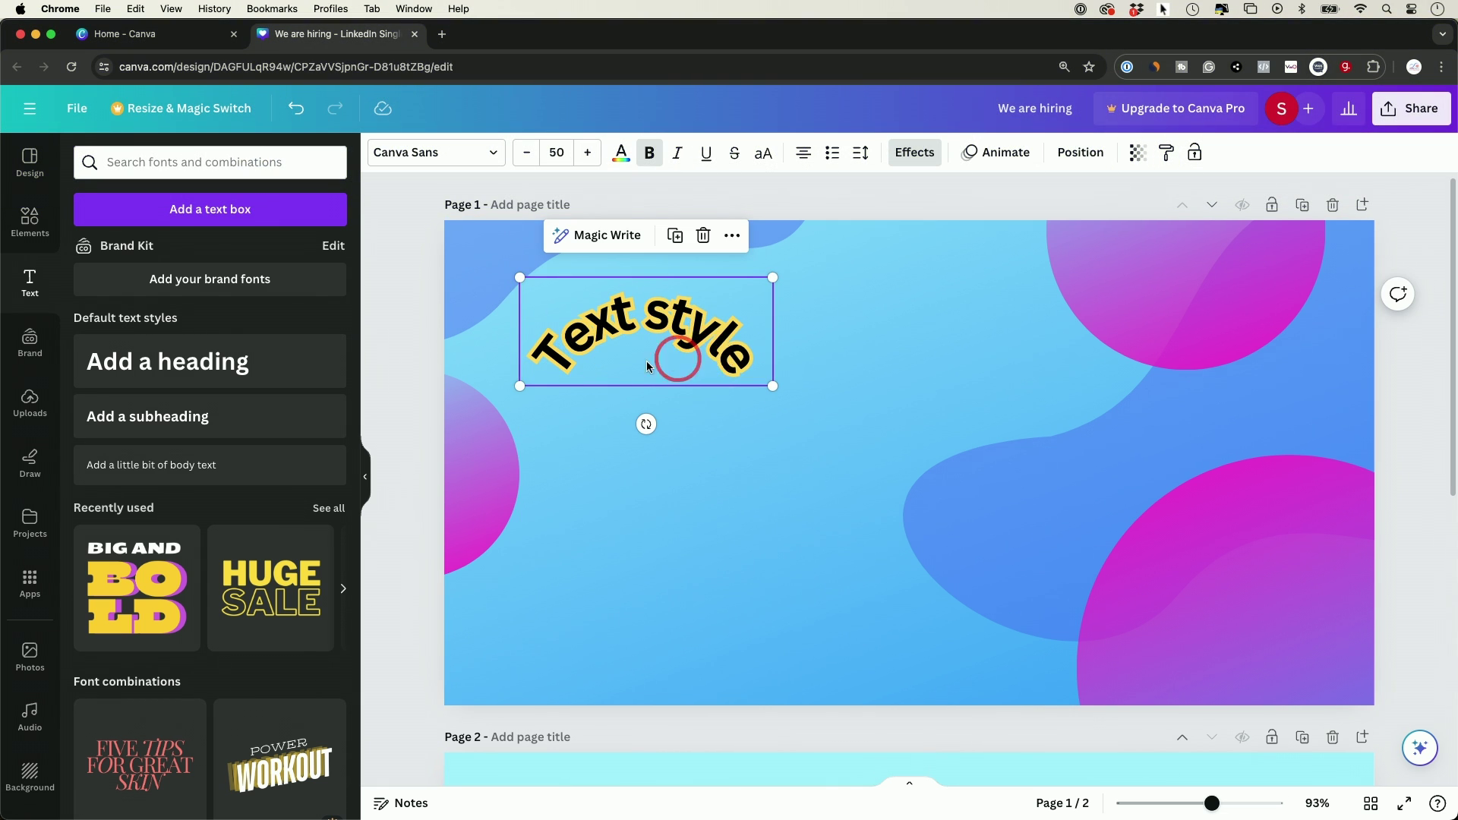
left_click(183, 425)
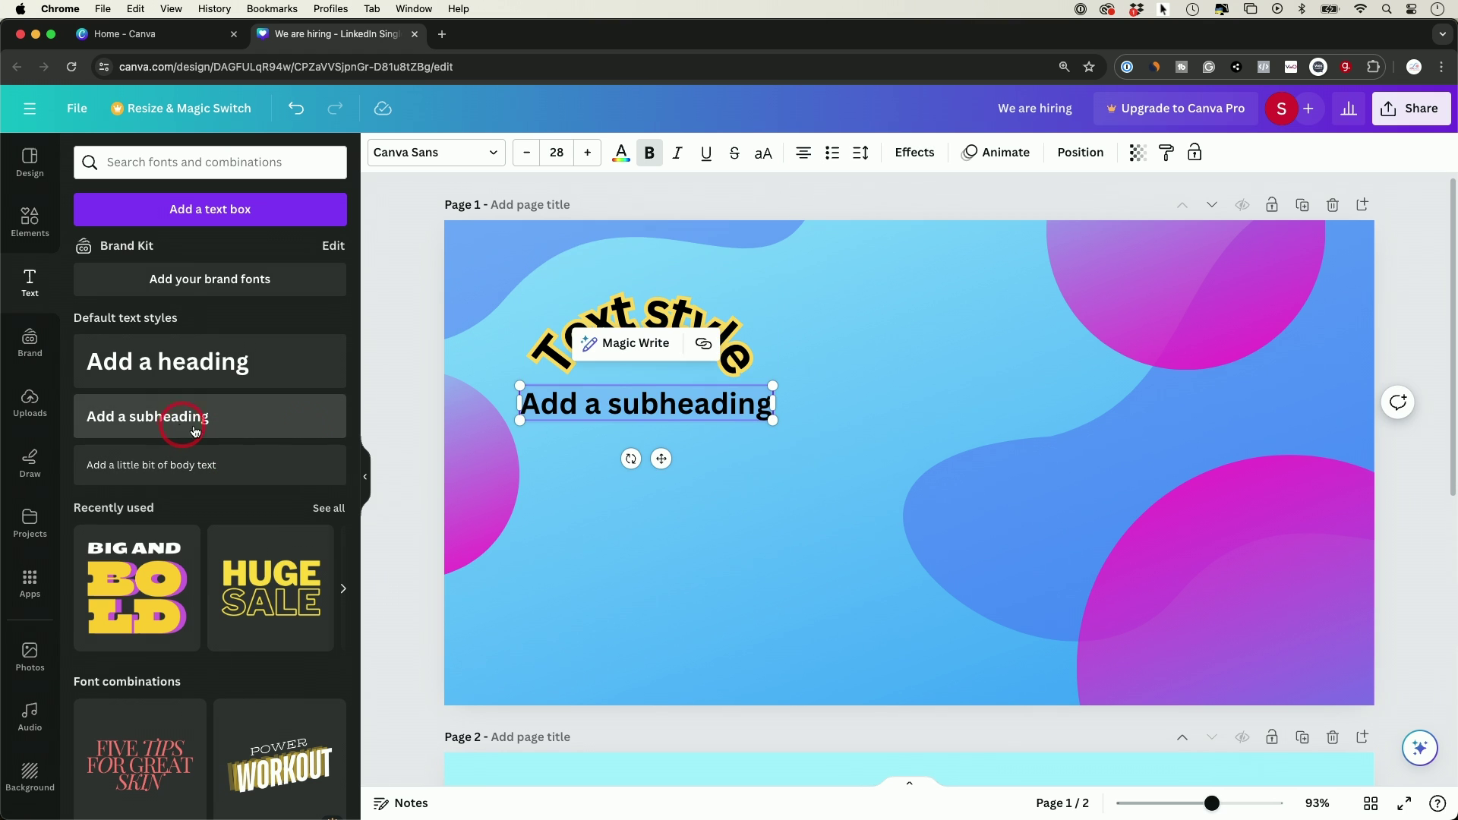
left_click(651, 410)
left_click(641, 401)
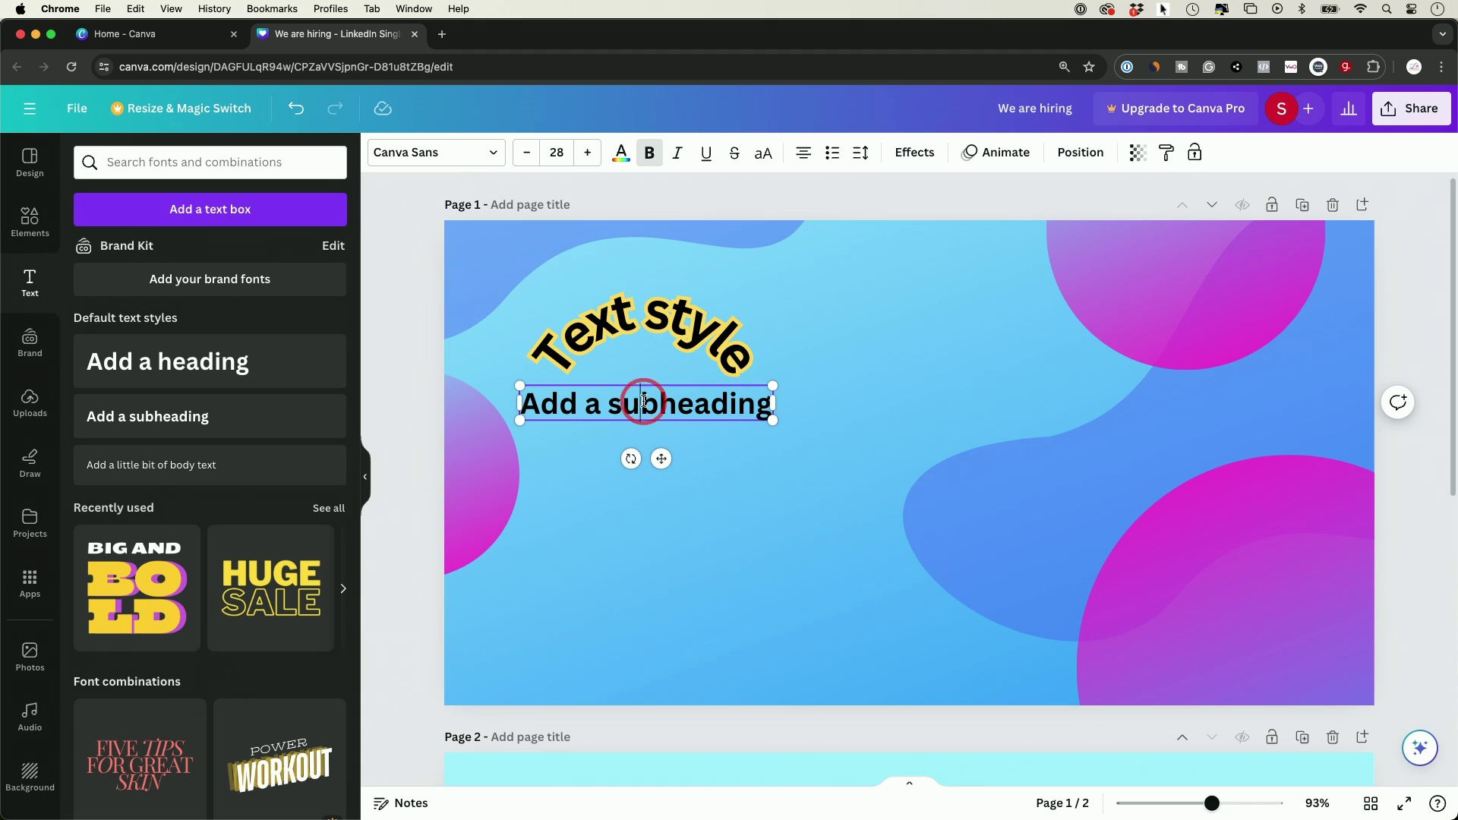
Step: Copy the curved yellow-outlined style from 'Text style' onto the subheading
left_click(646, 326)
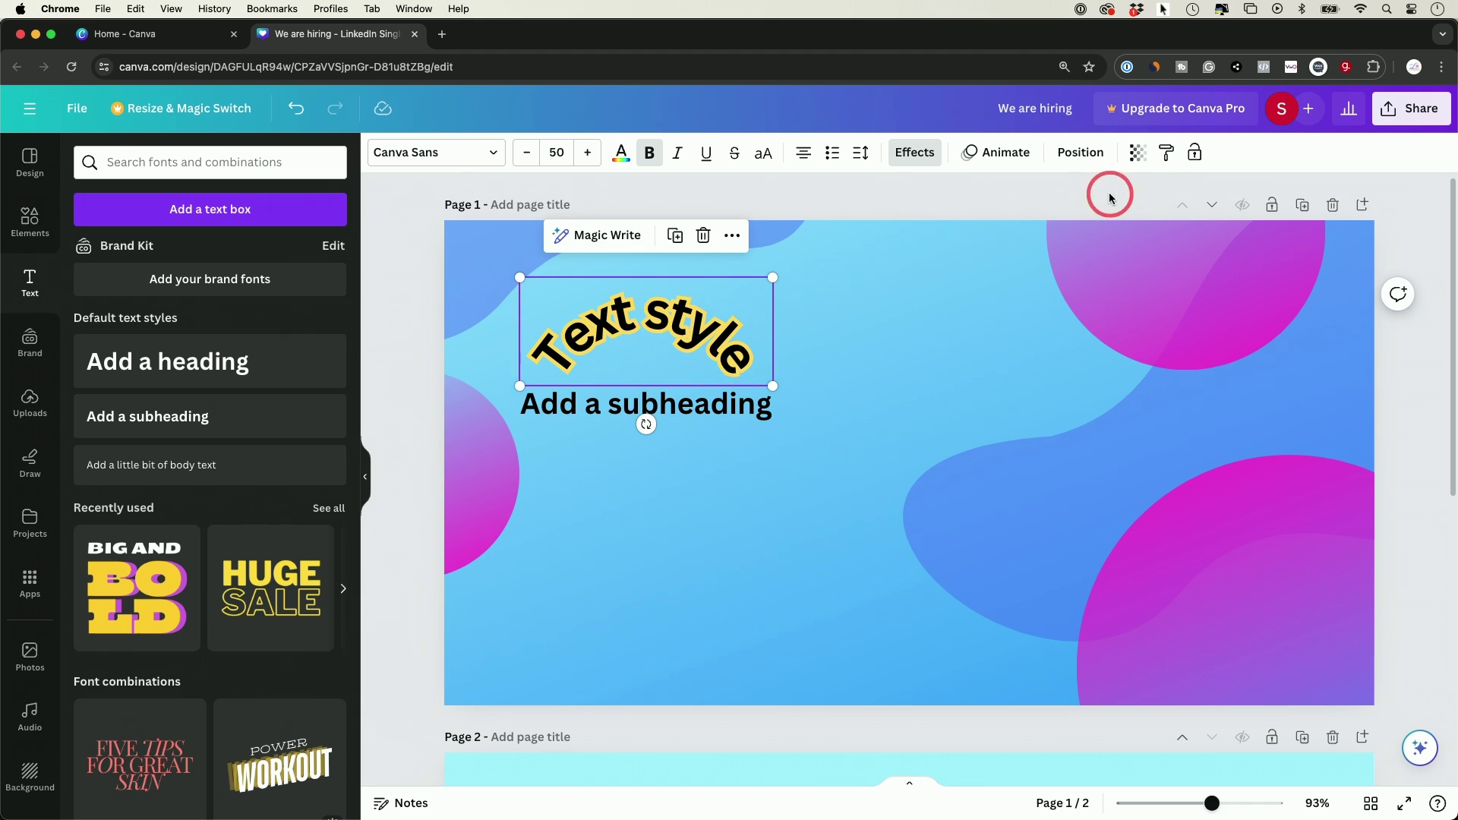
left_click(1167, 156)
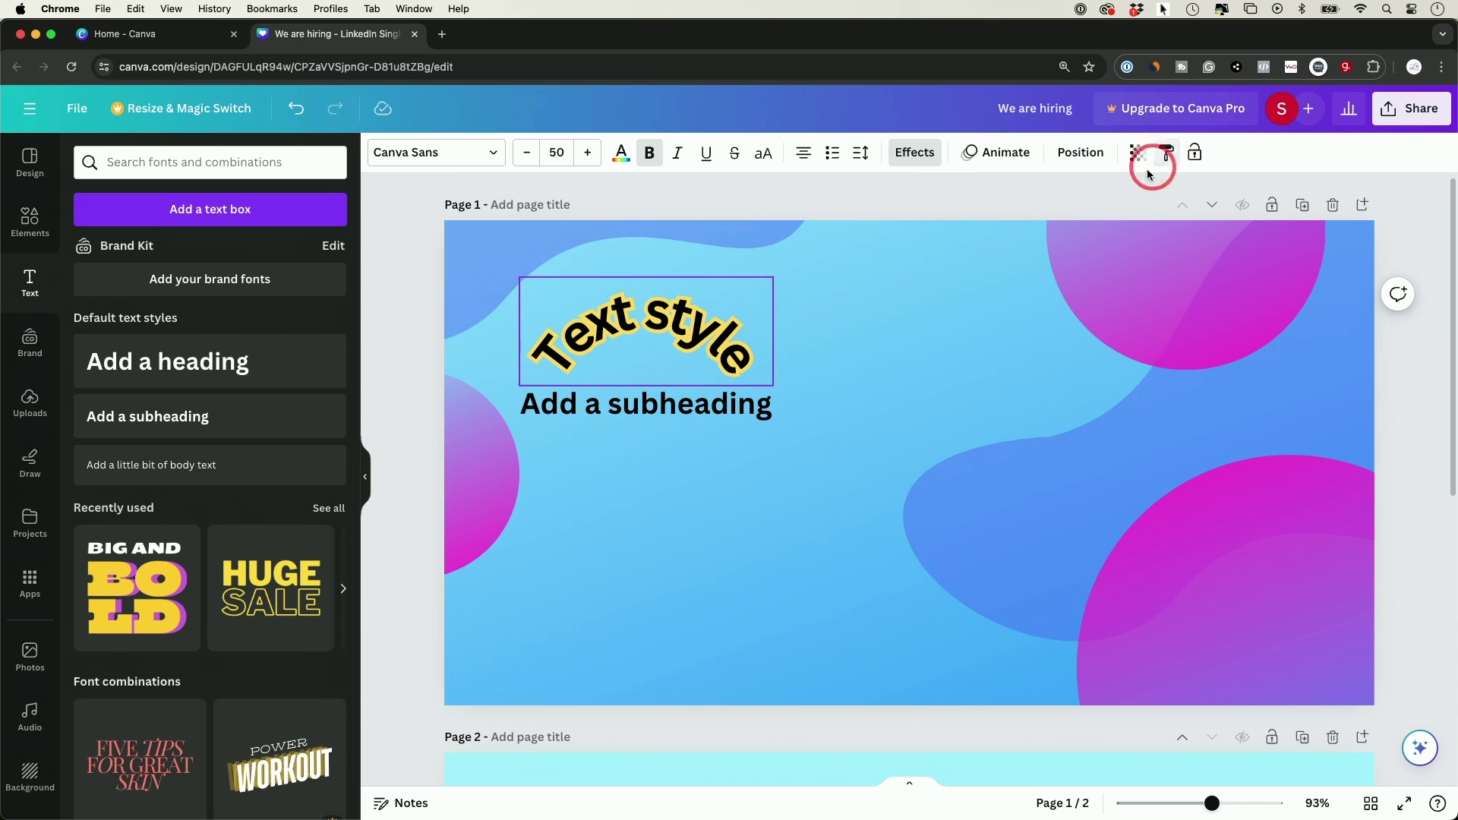
left_click(662, 408)
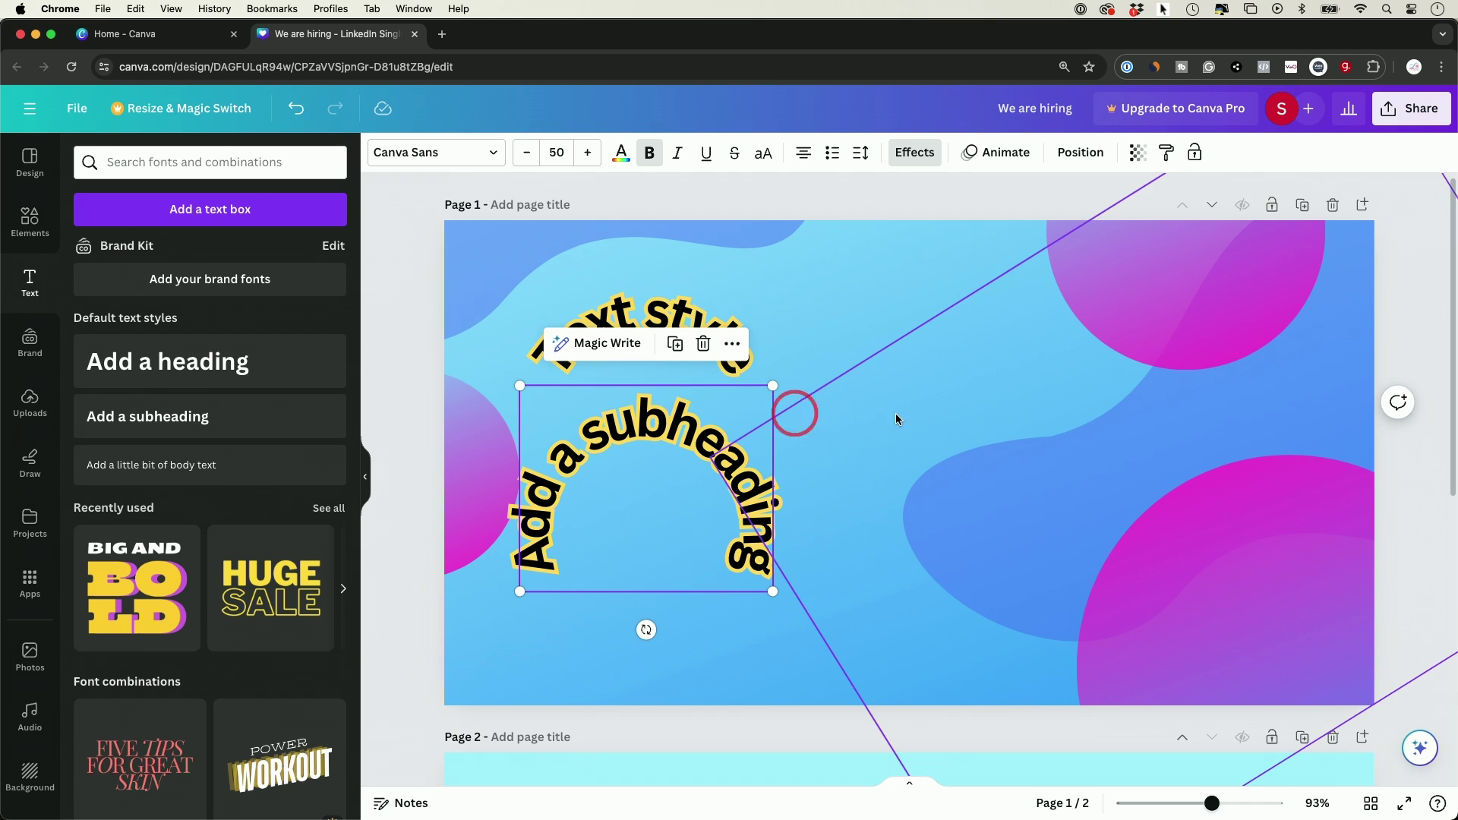
left_click(399, 325)
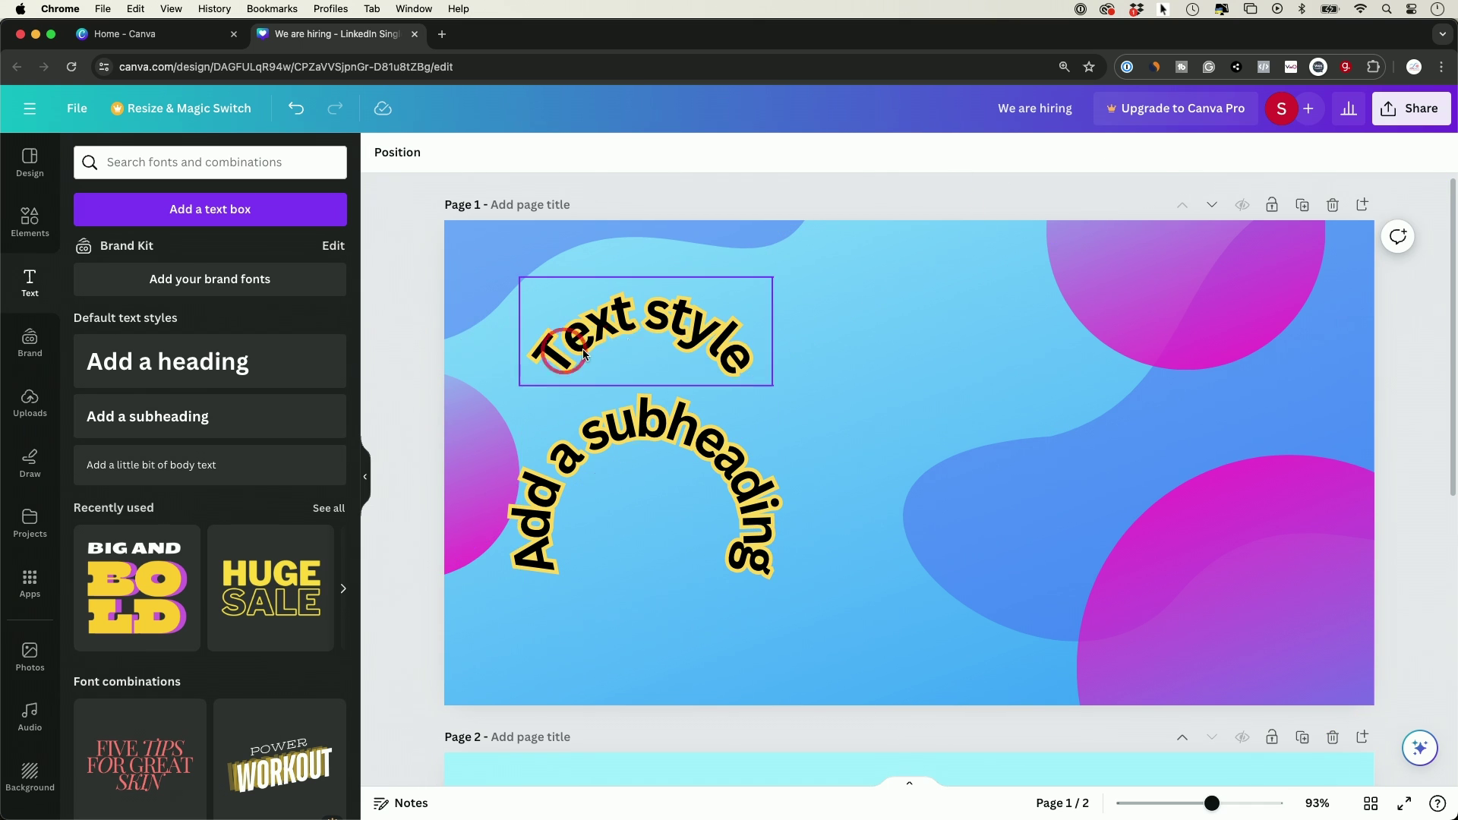
left_click(642, 465)
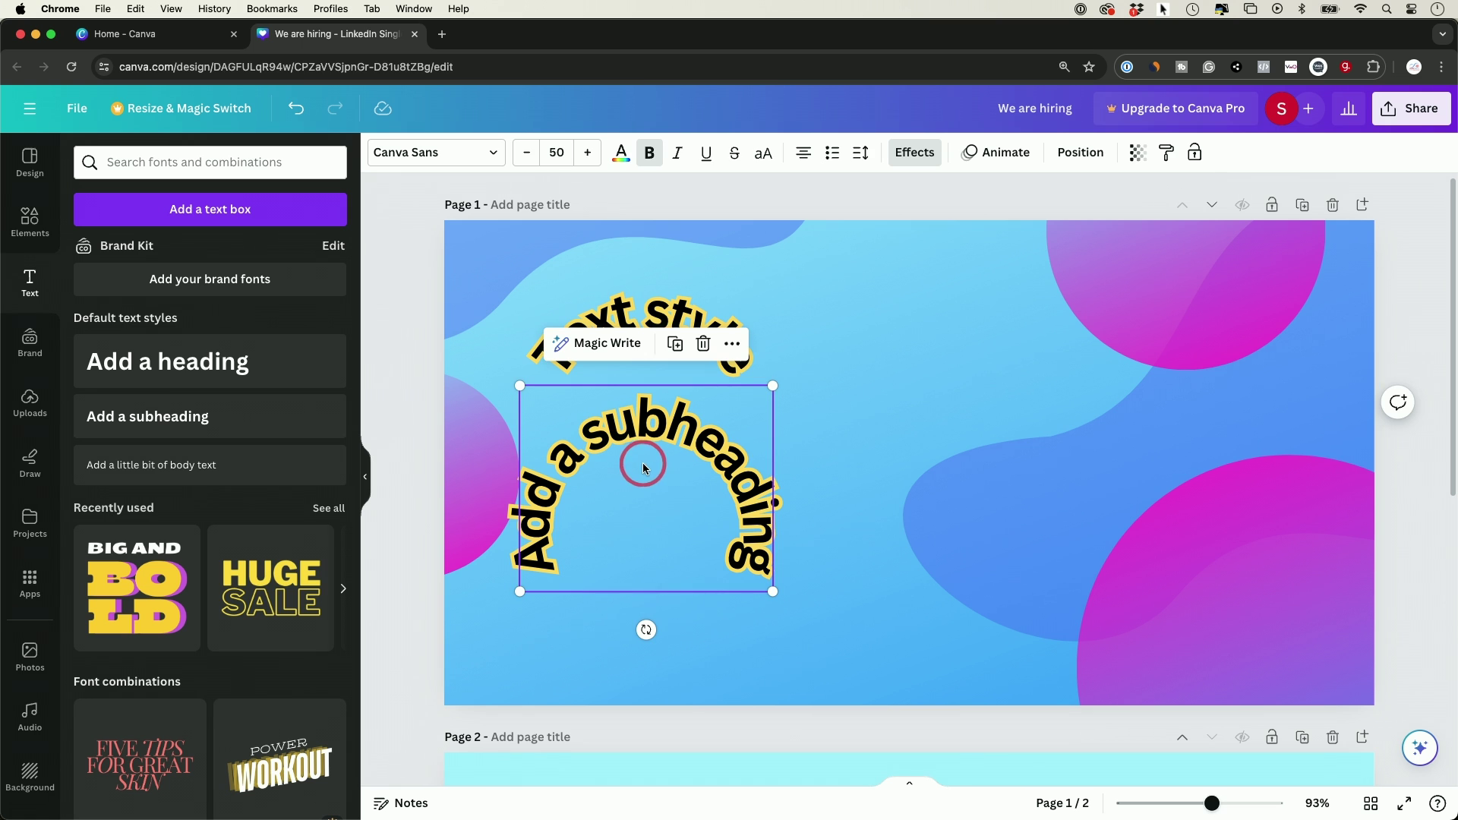
left_click(658, 308)
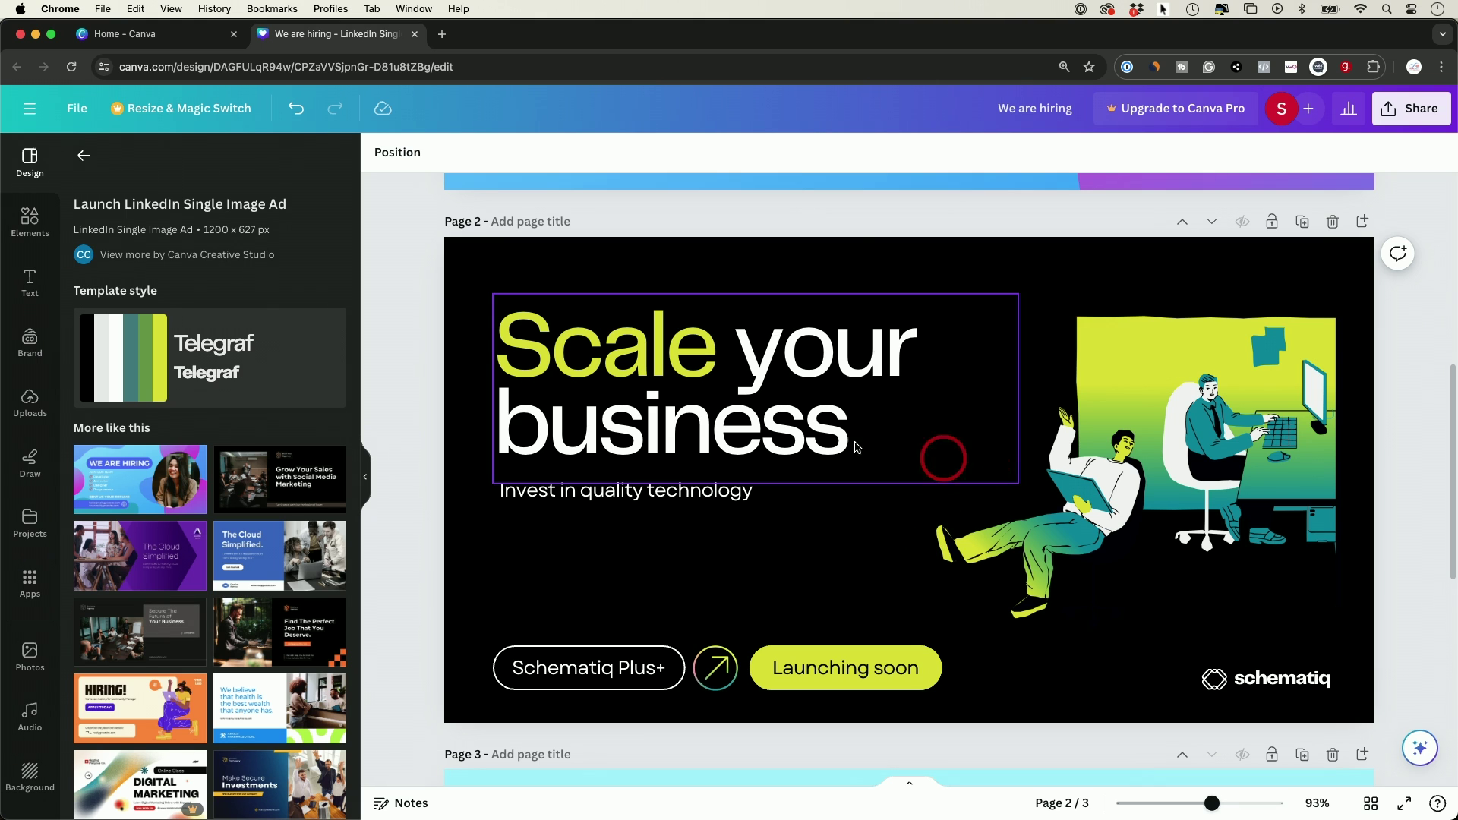
Step: Animate the 'Scale your business' headline, trying Pan and settling on Blur
left_click(668, 413)
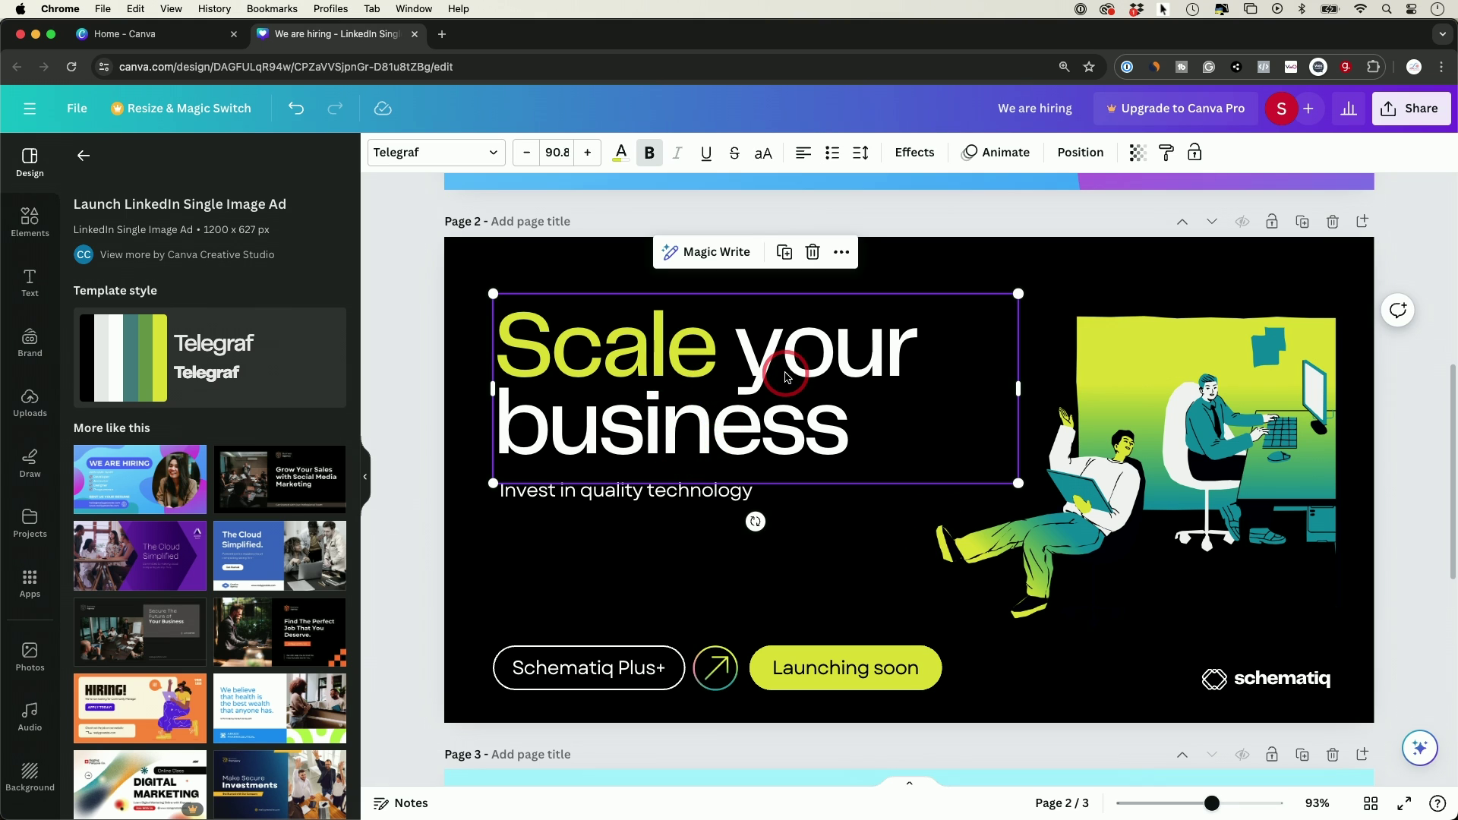
left_click(1004, 155)
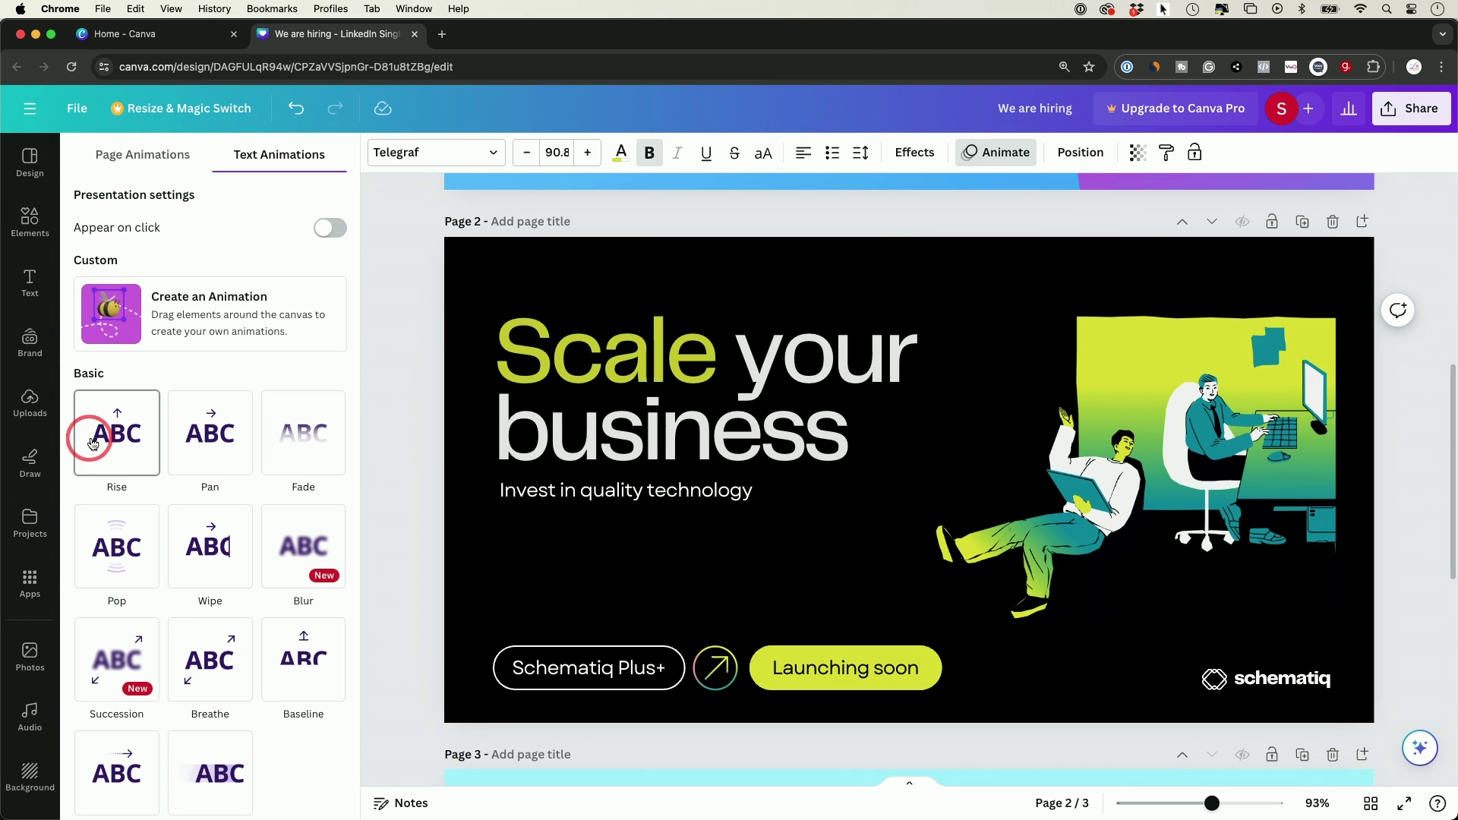
left_click(251, 445)
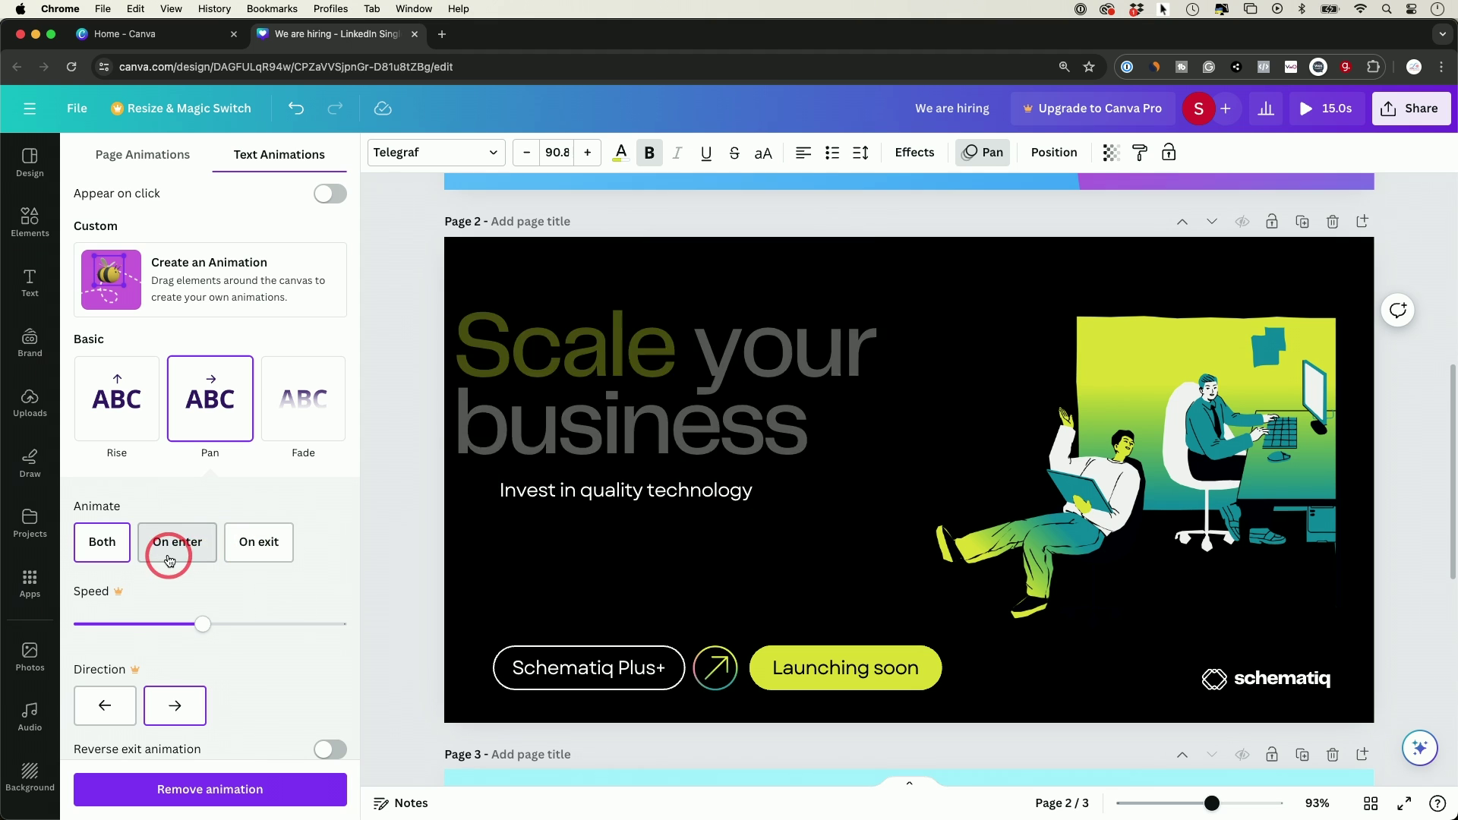
scroll(221, 620, "down", 2)
scroll(221, 621, "down", 5)
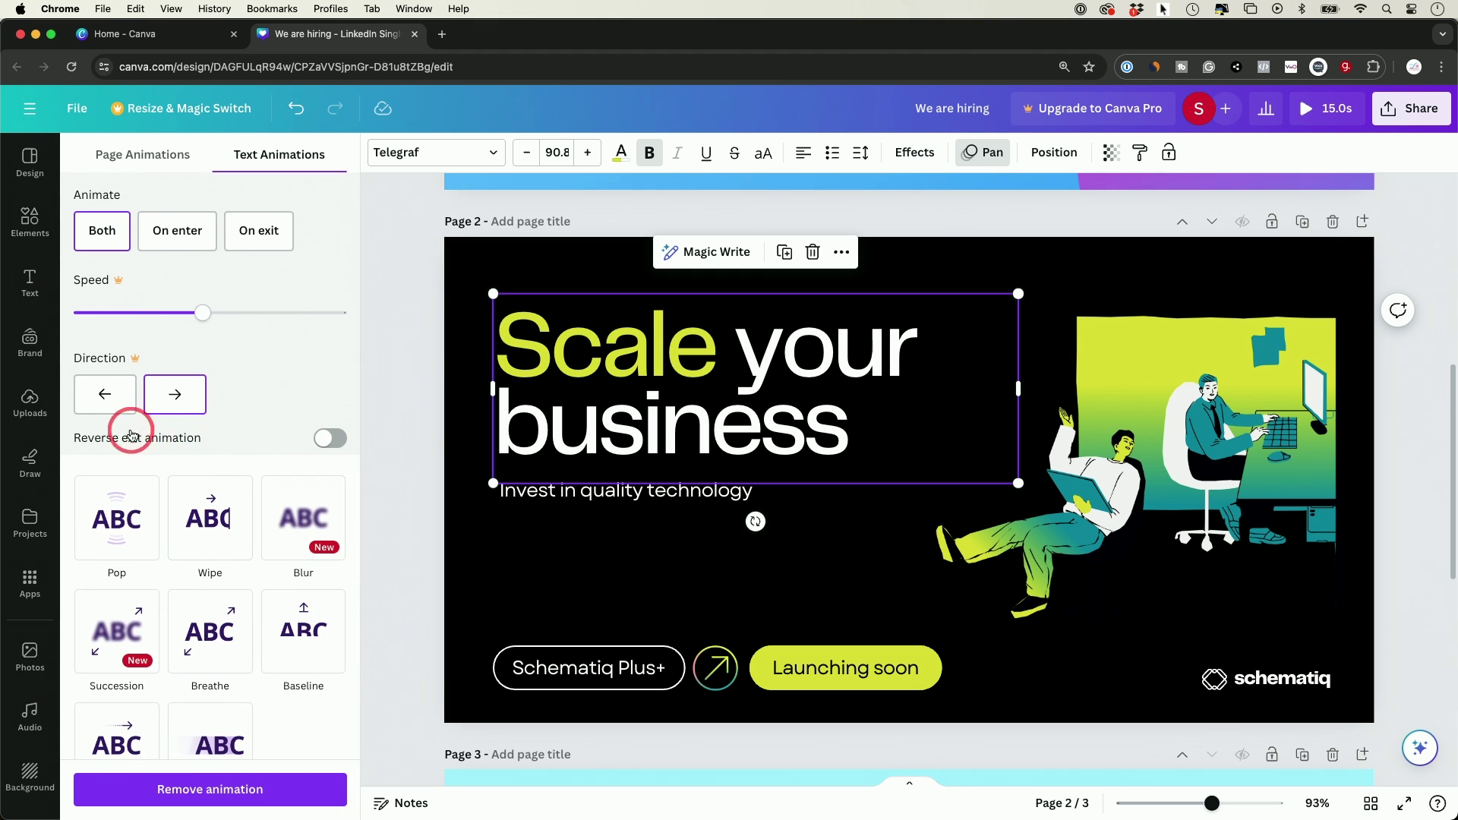
scroll(280, 442, "down", 2)
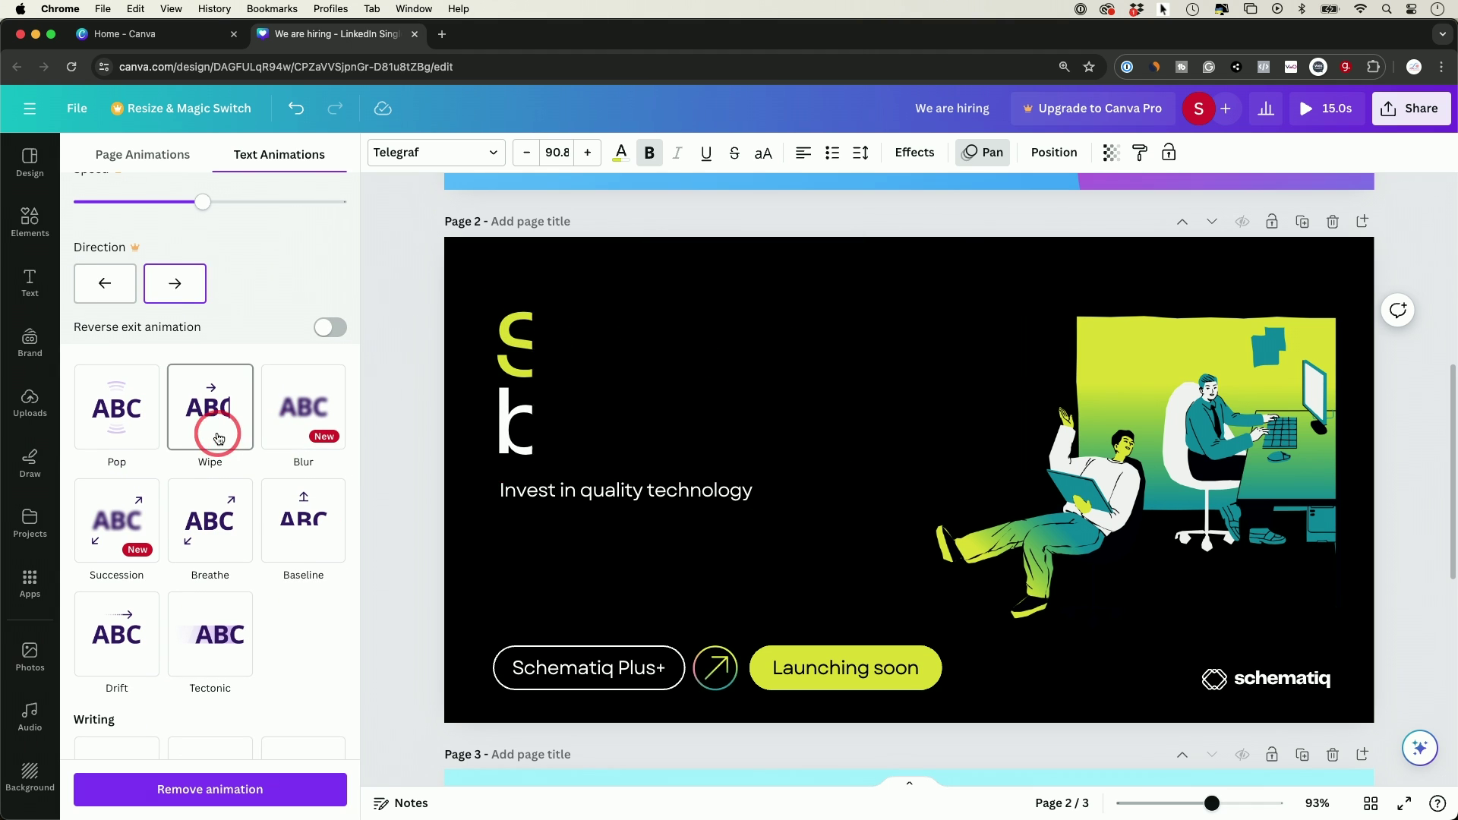
left_click(287, 427)
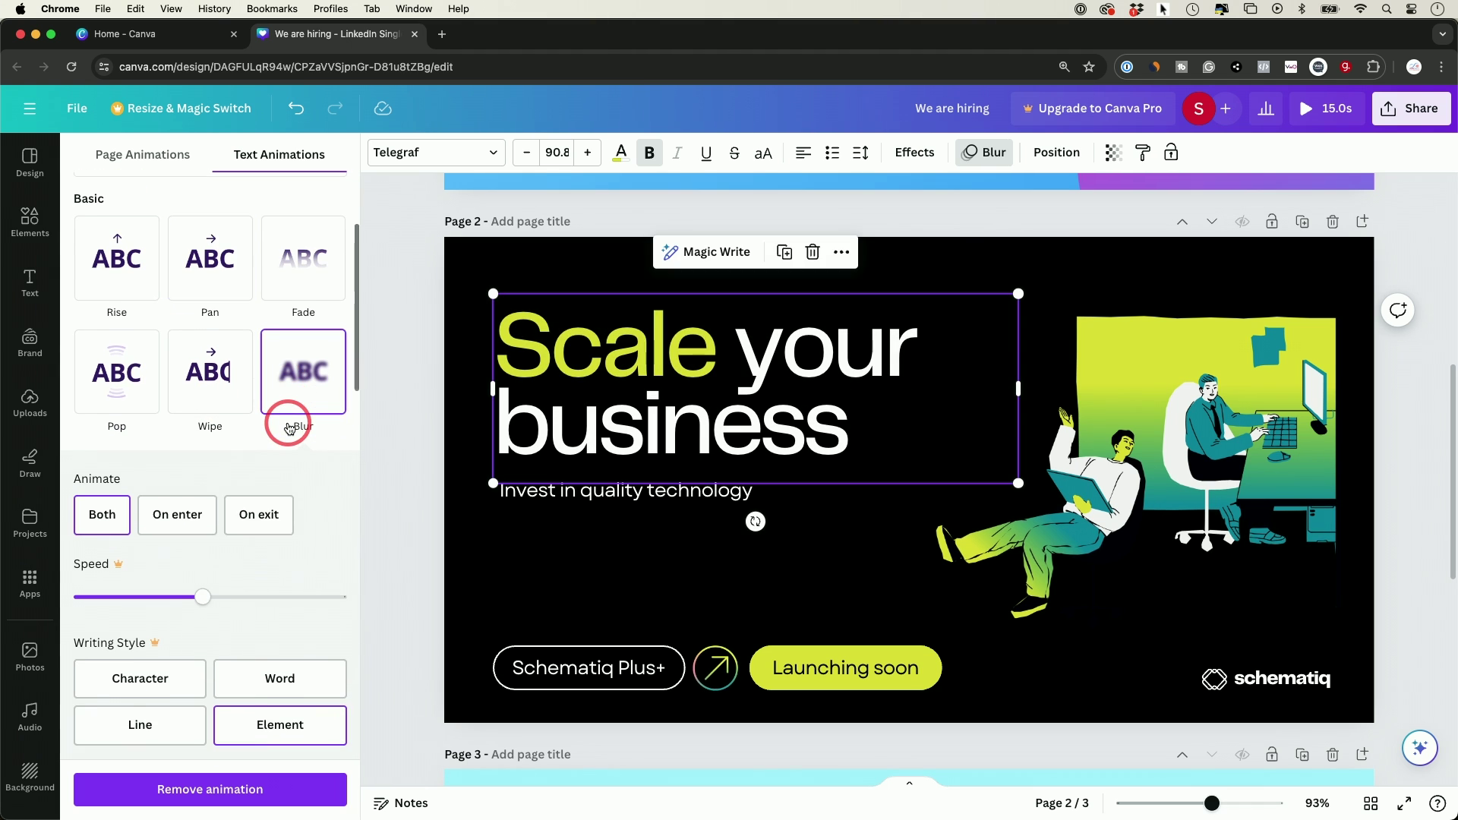
Step: Give the illustration a Rise animation and play a full-screen preview
key("Tab")
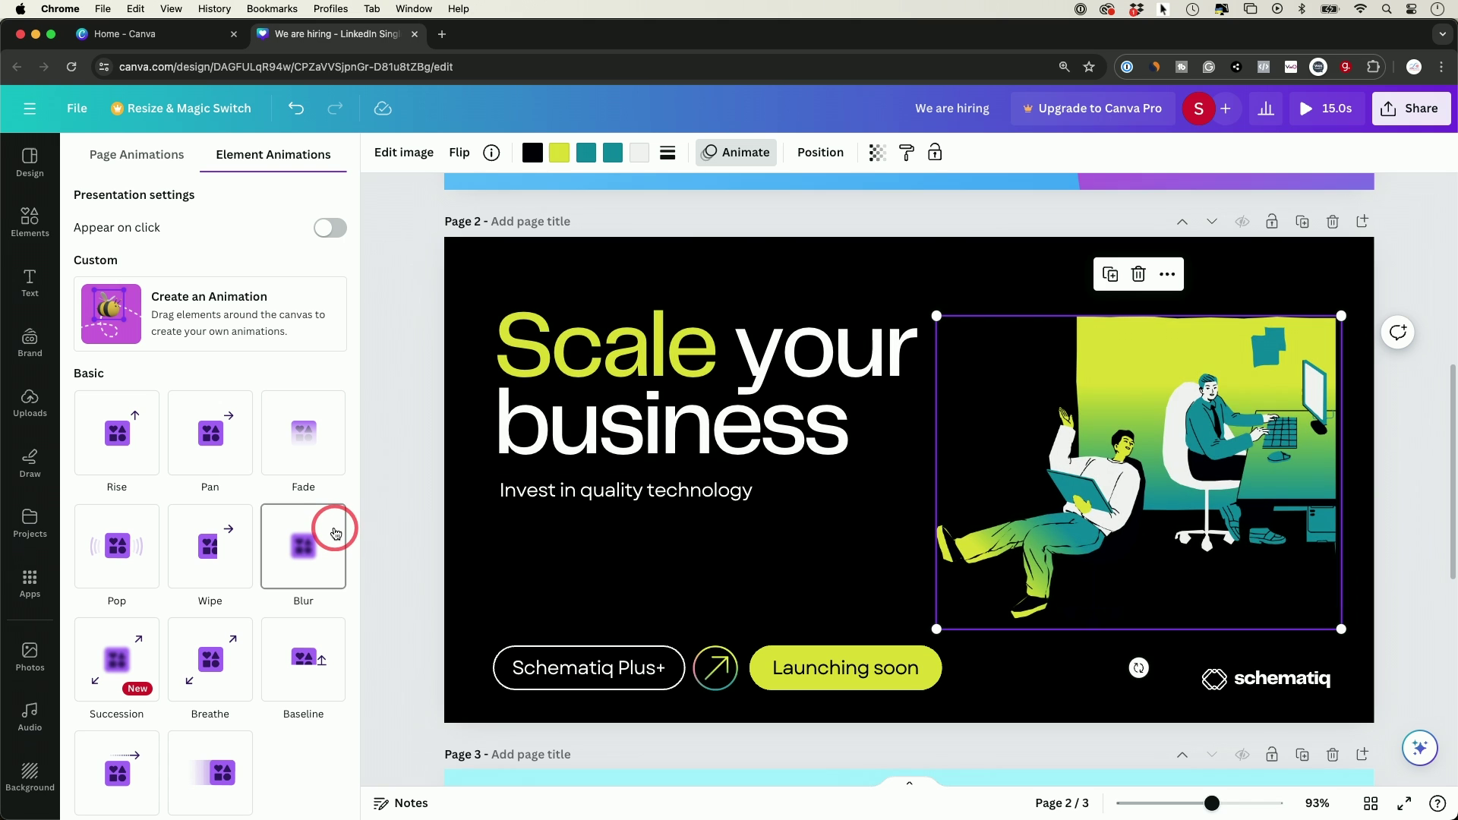
left_click(120, 449)
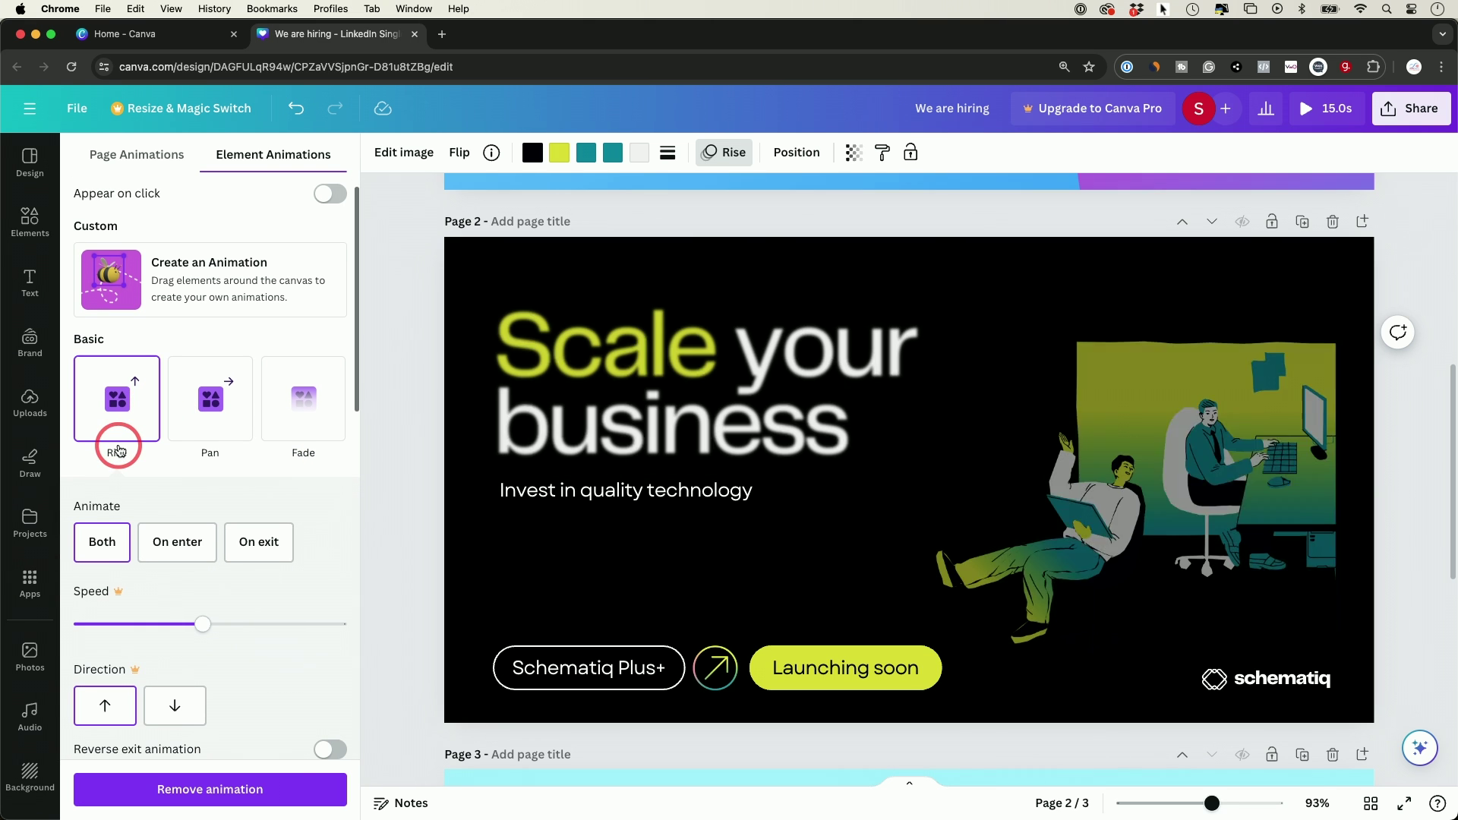
key("space")
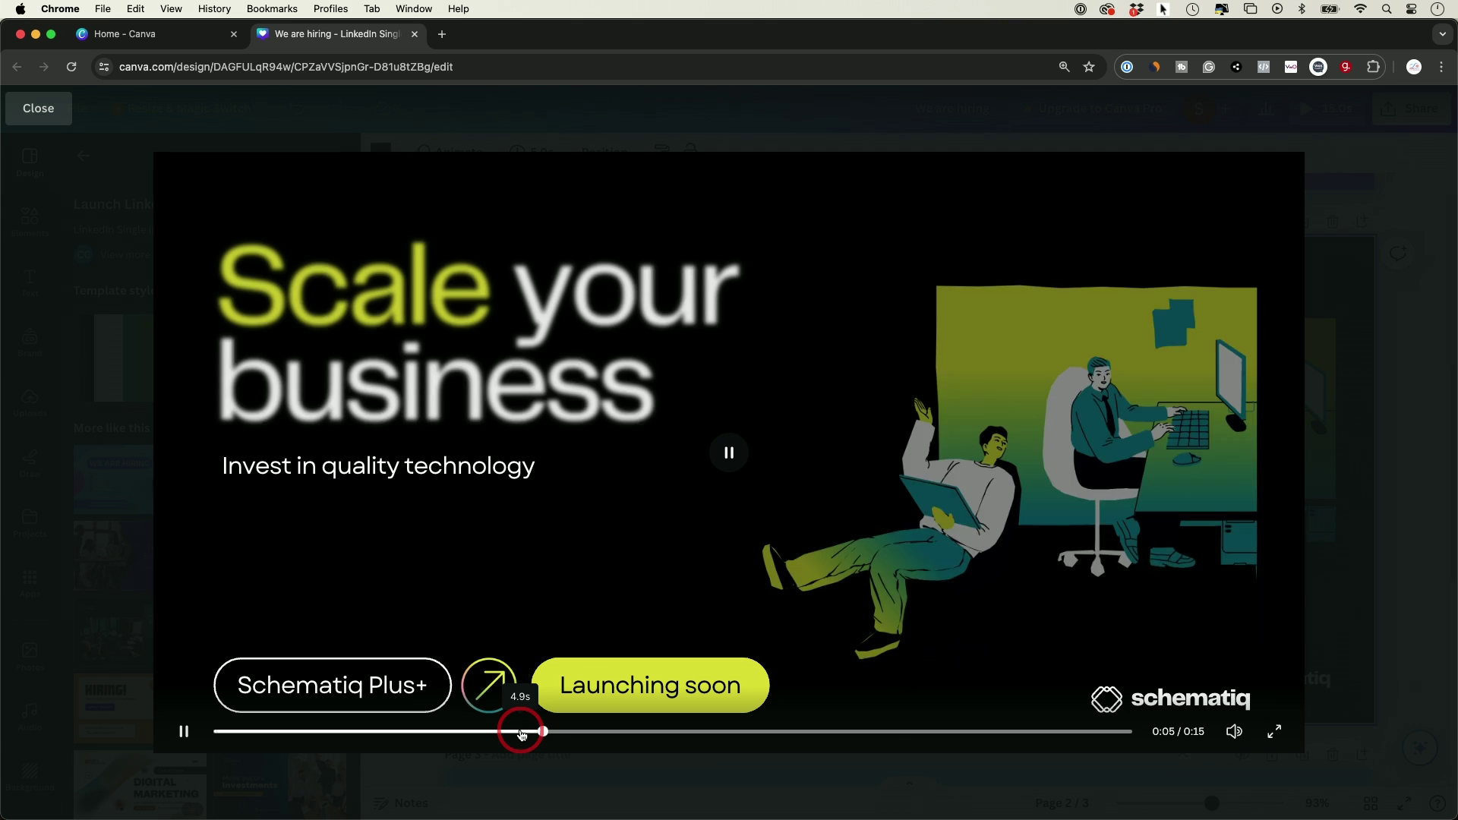
Step: Pause the animation preview and close it to get back to the editor
left_click(183, 731)
left_click(1442, 492)
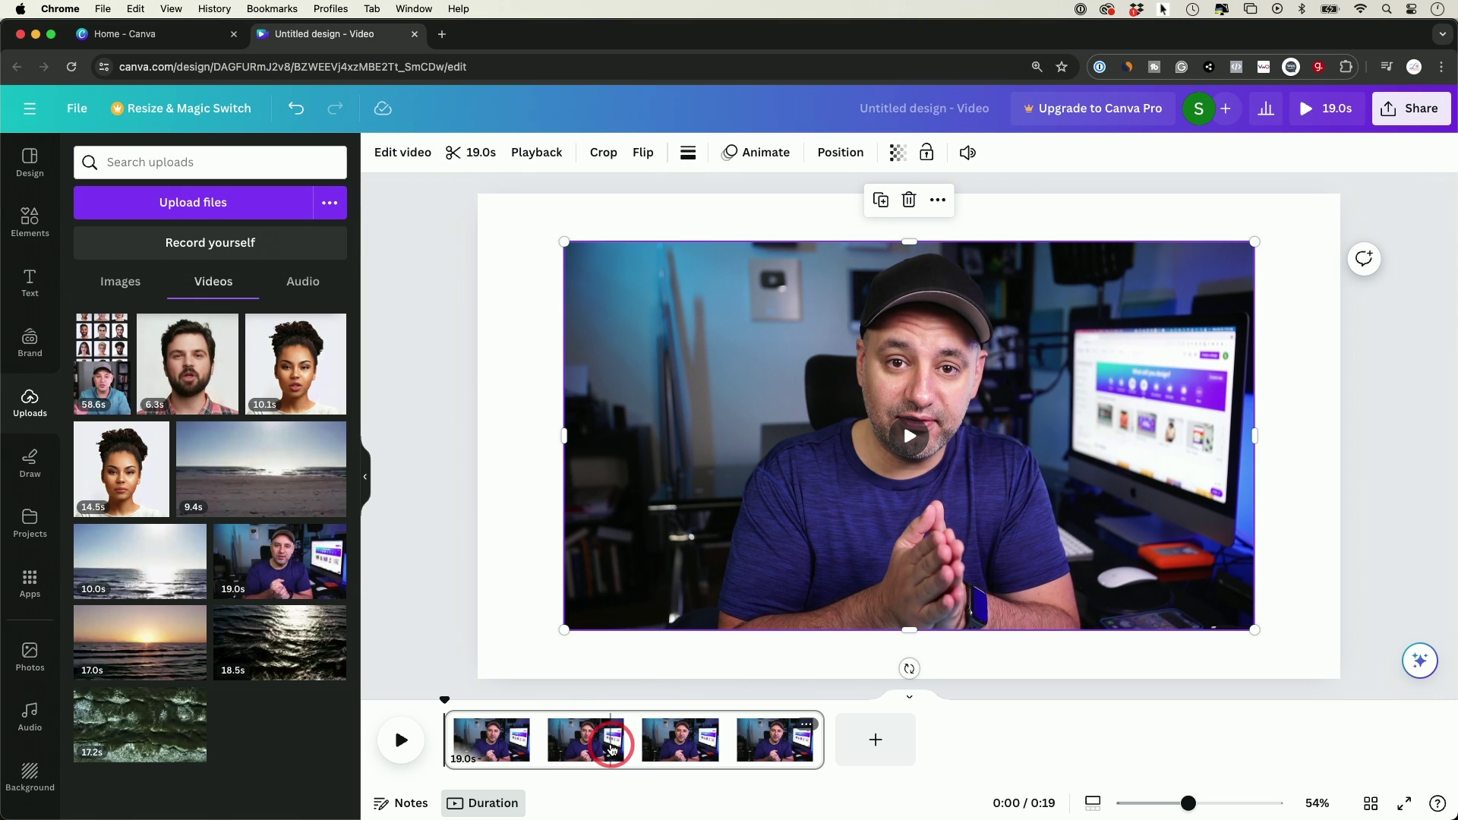
Step: Split the presenter clip into pages at two cut points around the middle section
left_click(611, 748)
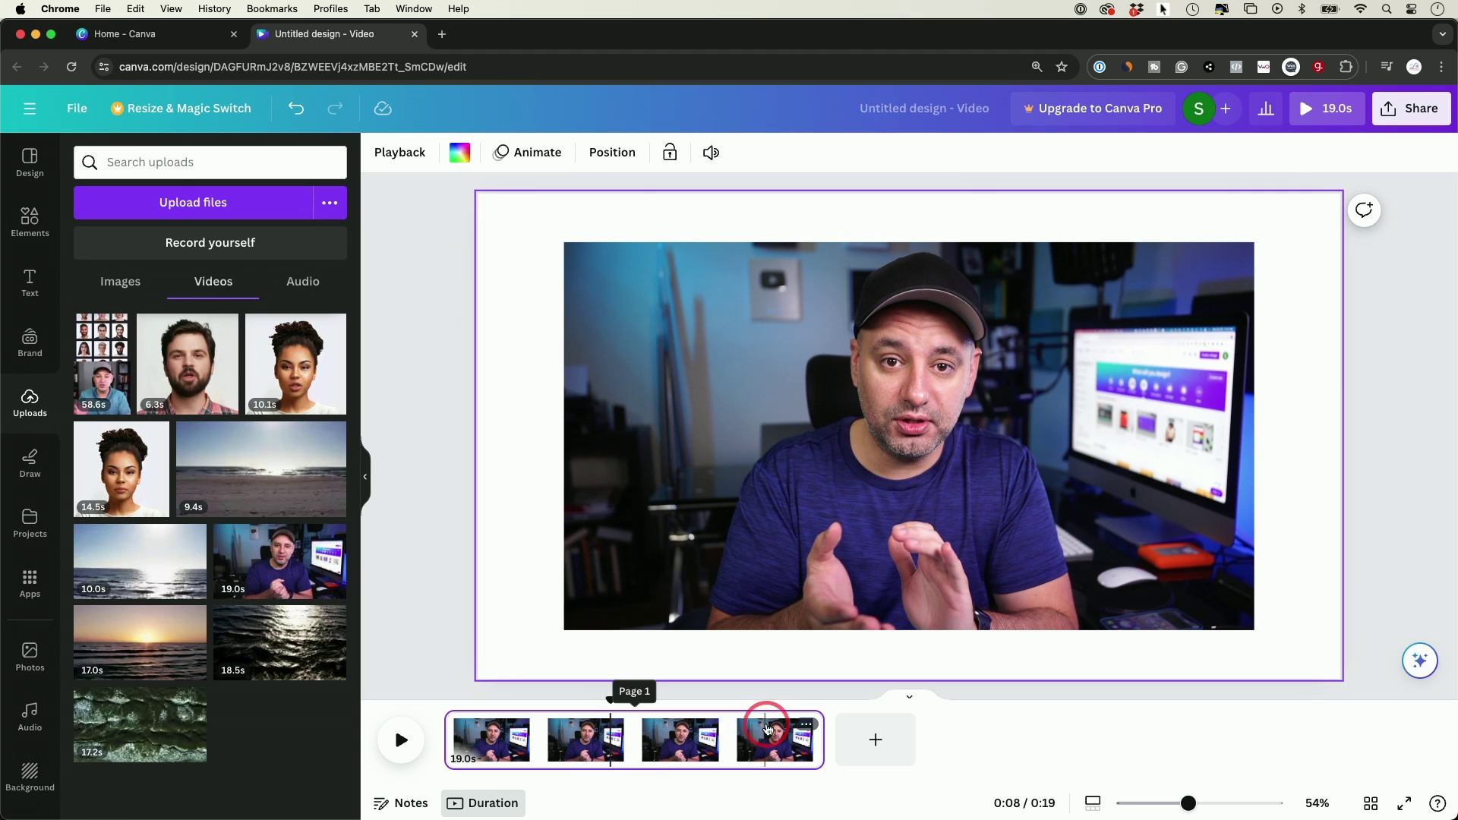
left_click(806, 727)
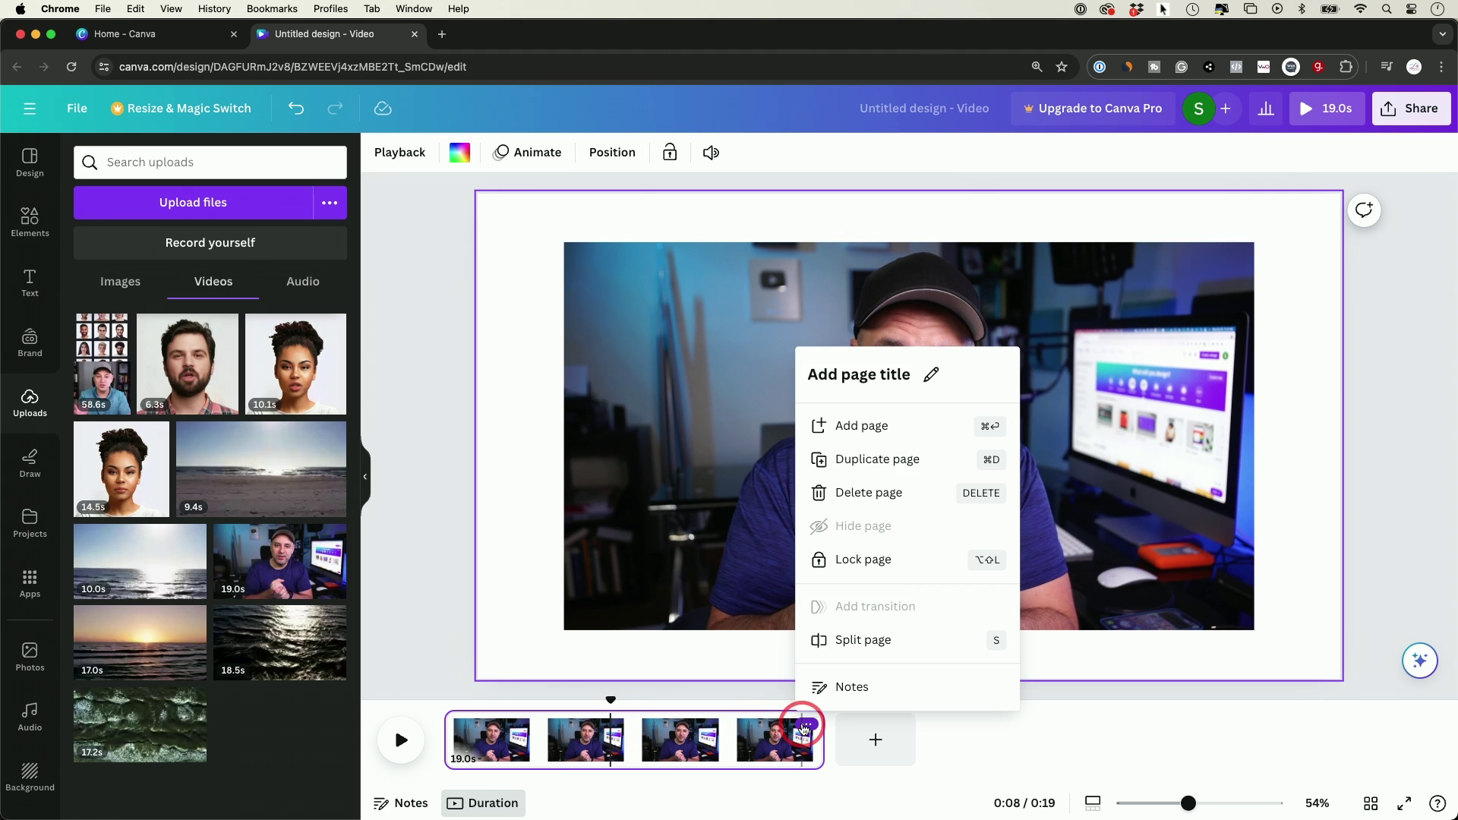
left_click(861, 652)
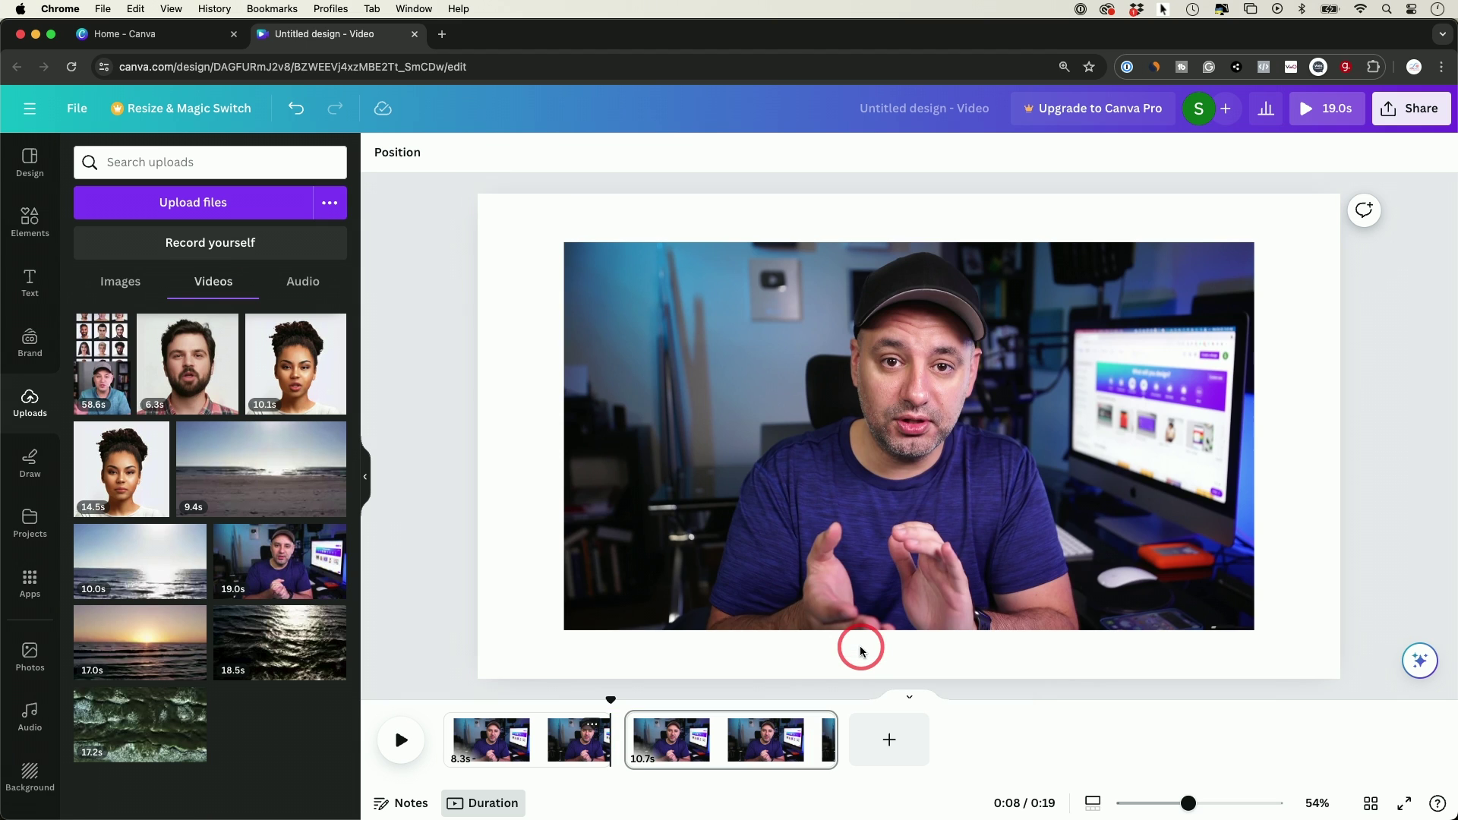
left_click(614, 707)
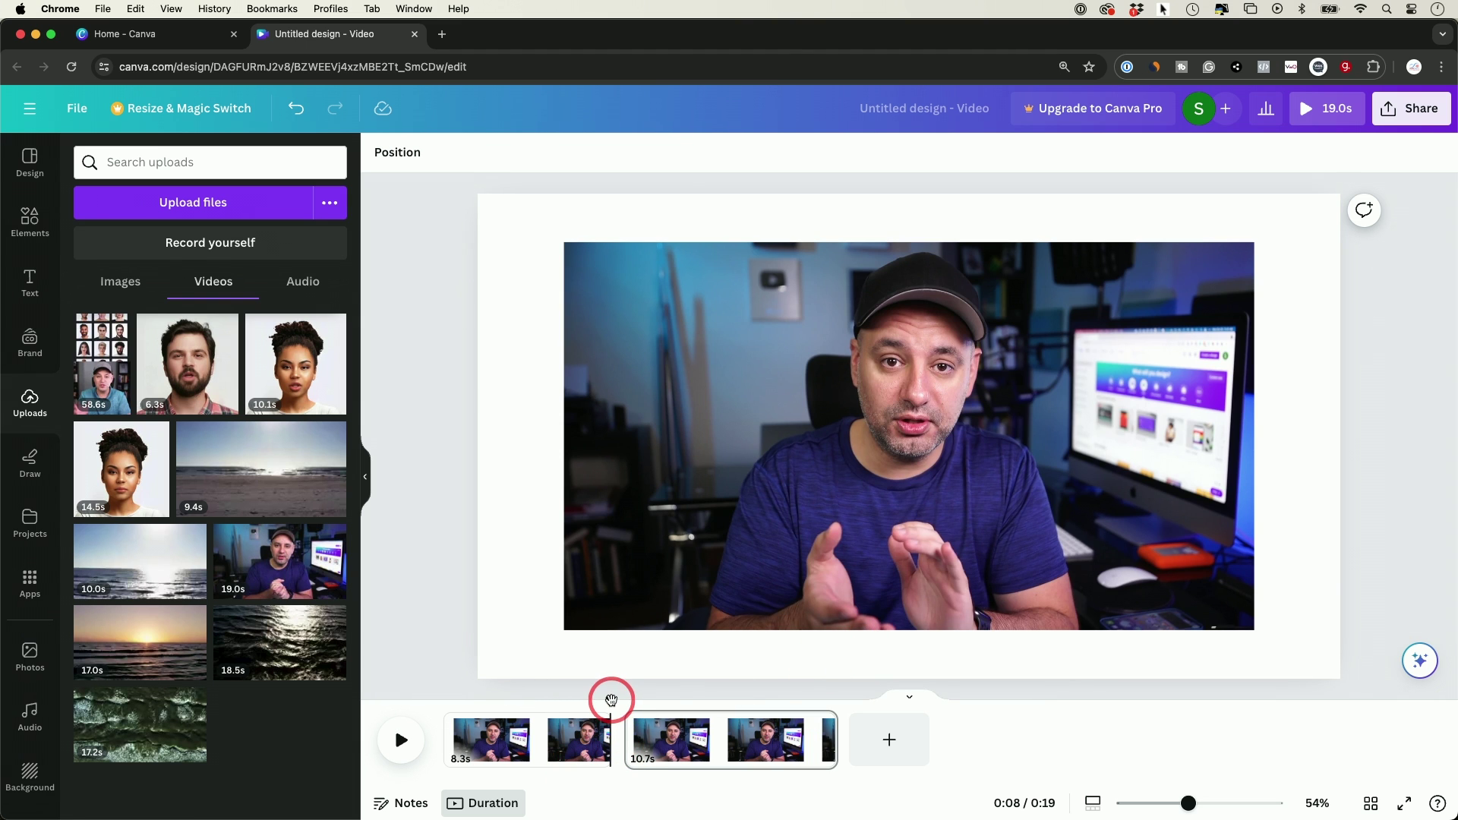
left_click_drag(608, 696, 718, 702)
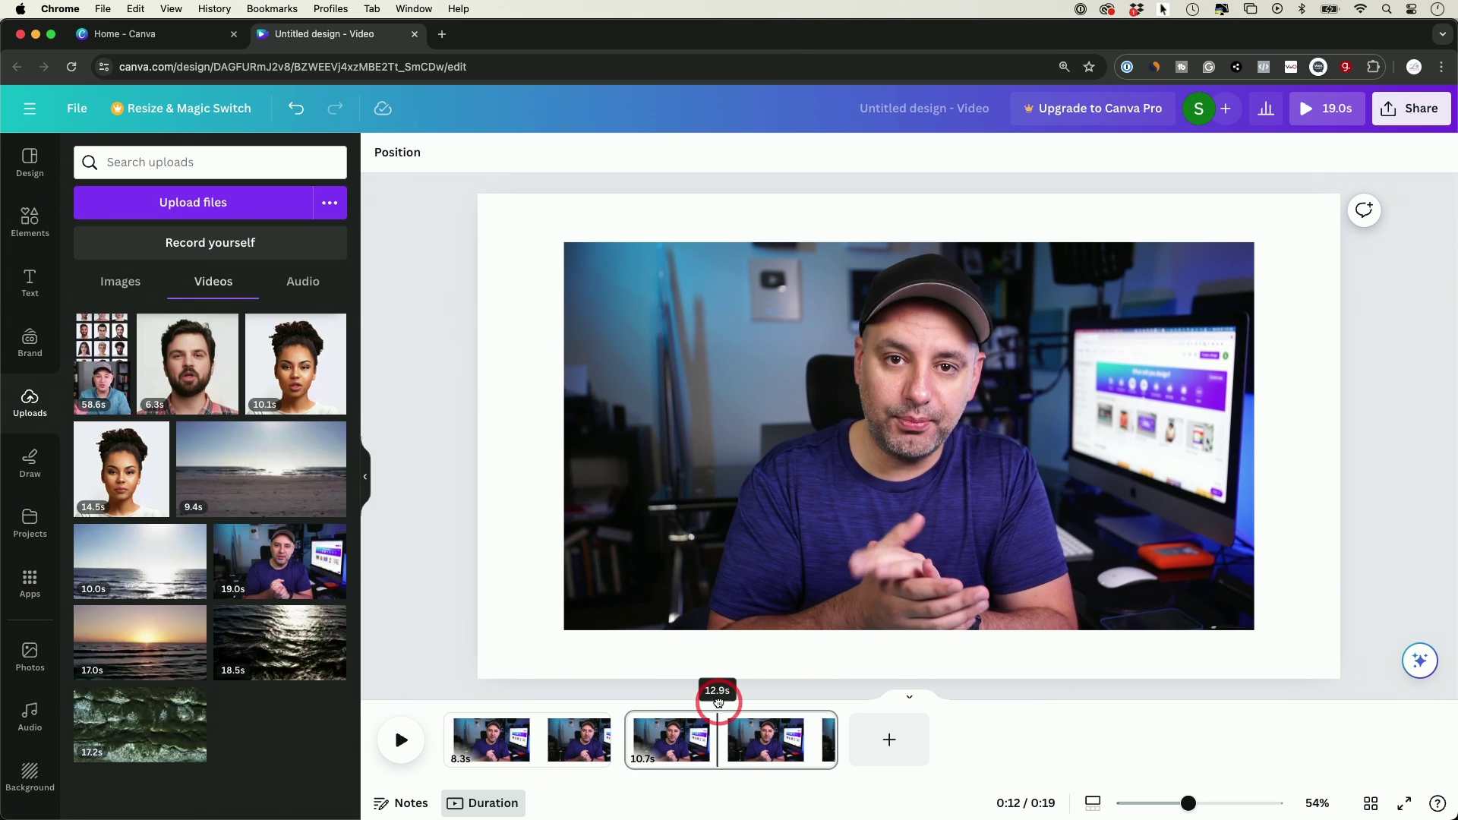
left_click(819, 724)
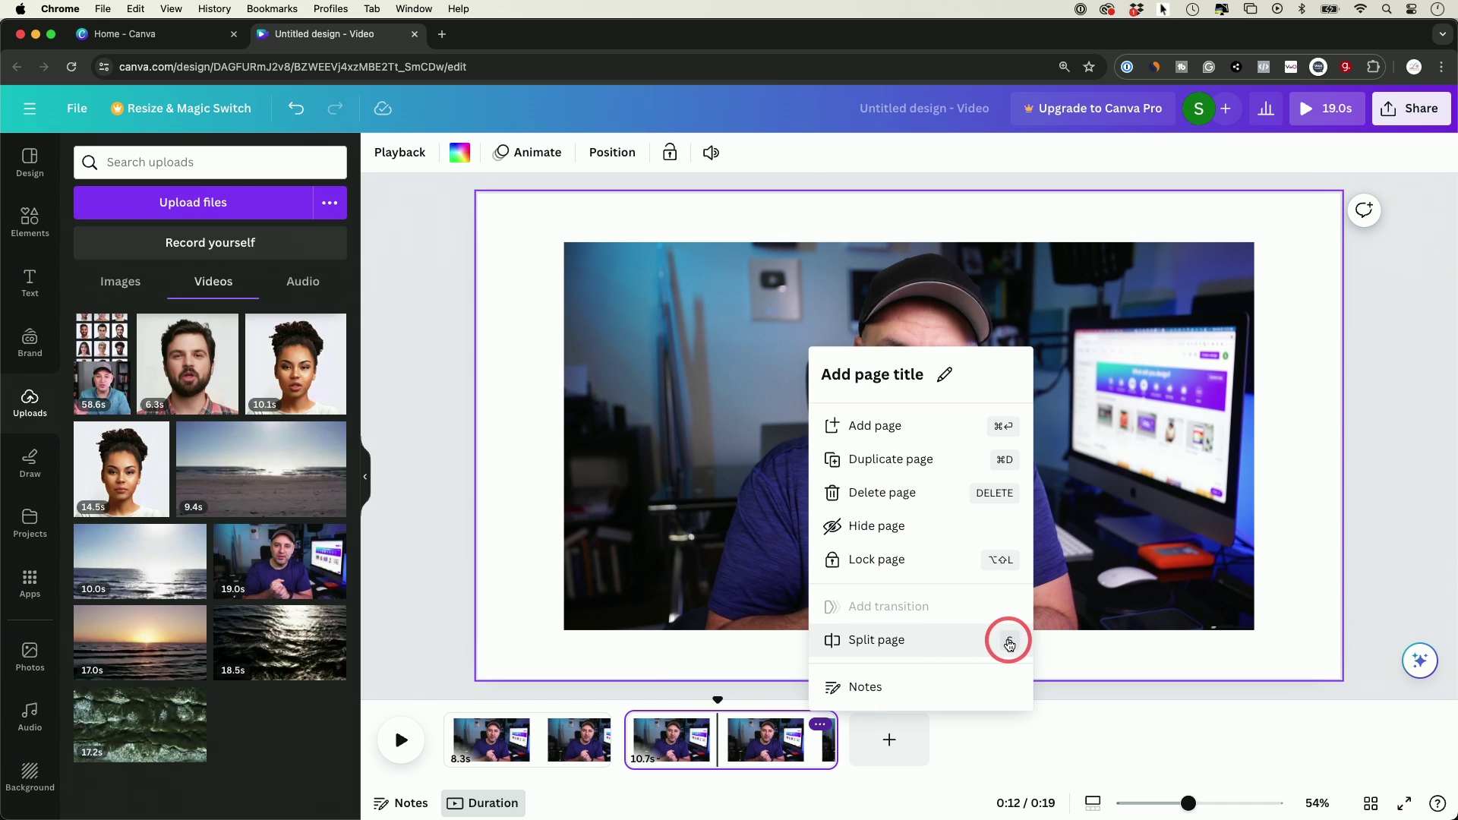
left_click(1009, 645)
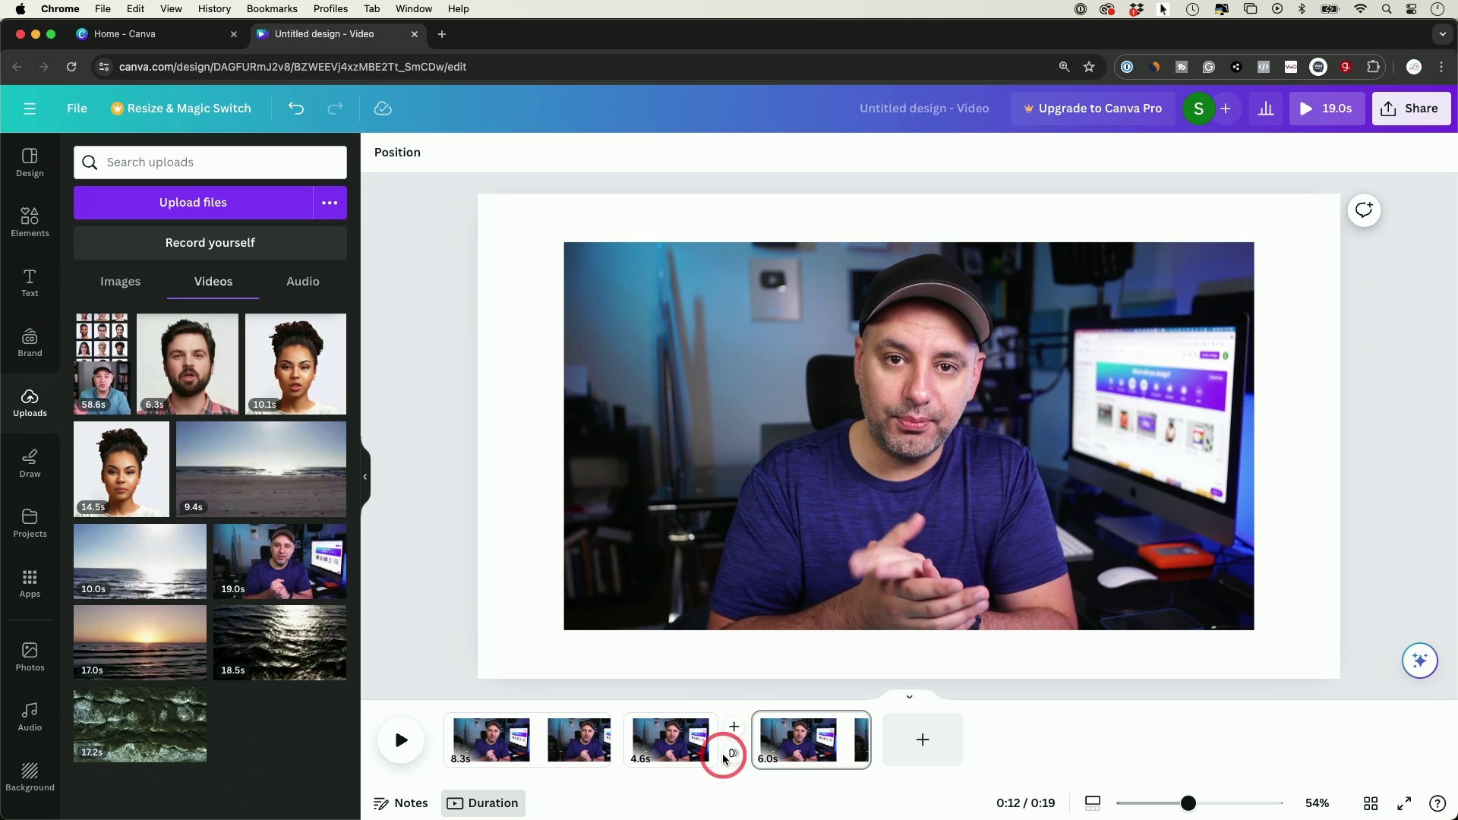
Step: Delete the 4.6 s middle piece, leaving 8.3 s and 6.0 s clips
left_click(673, 748)
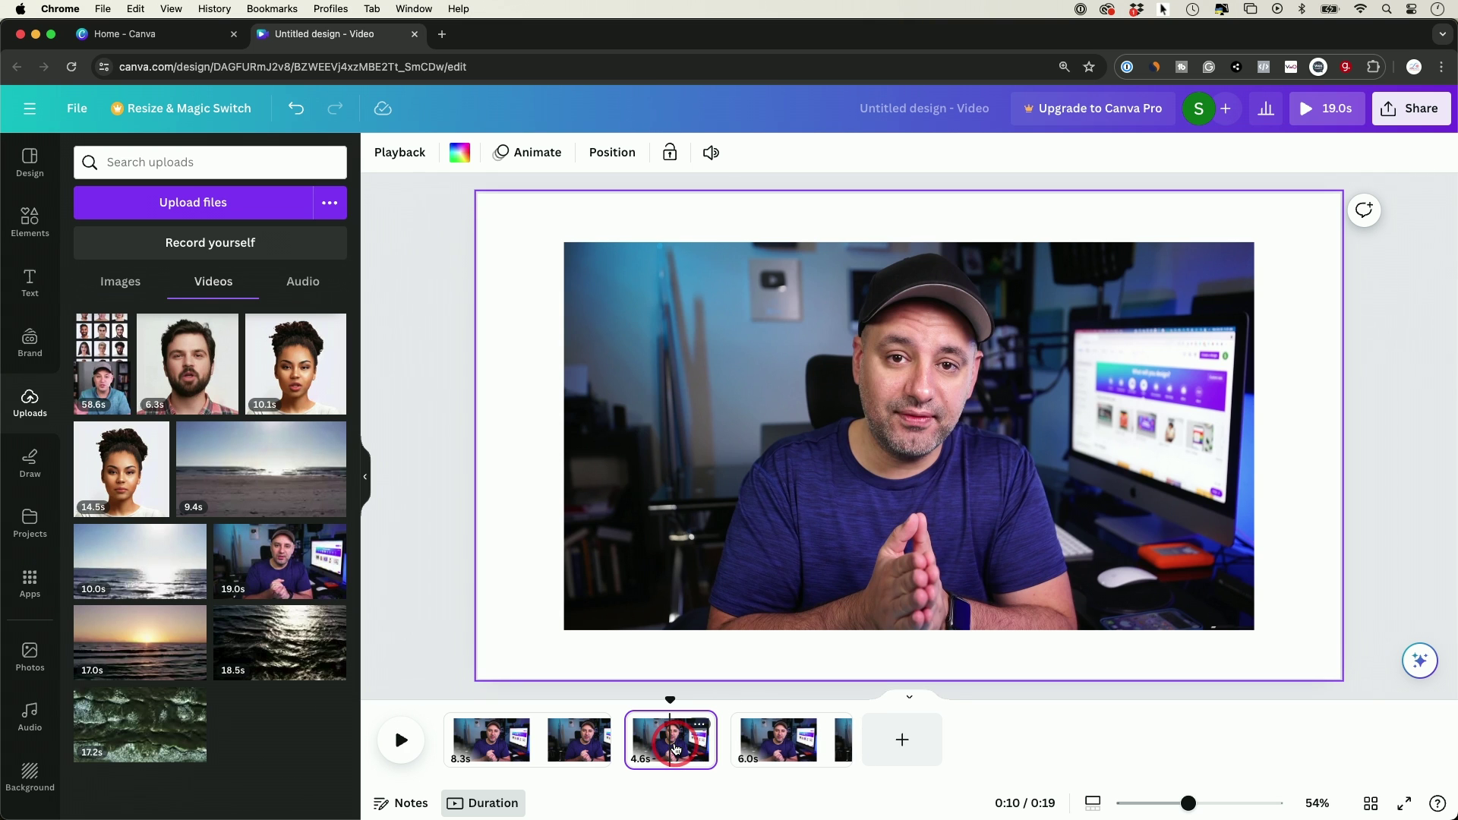
key("Delete")
left_click(621, 746)
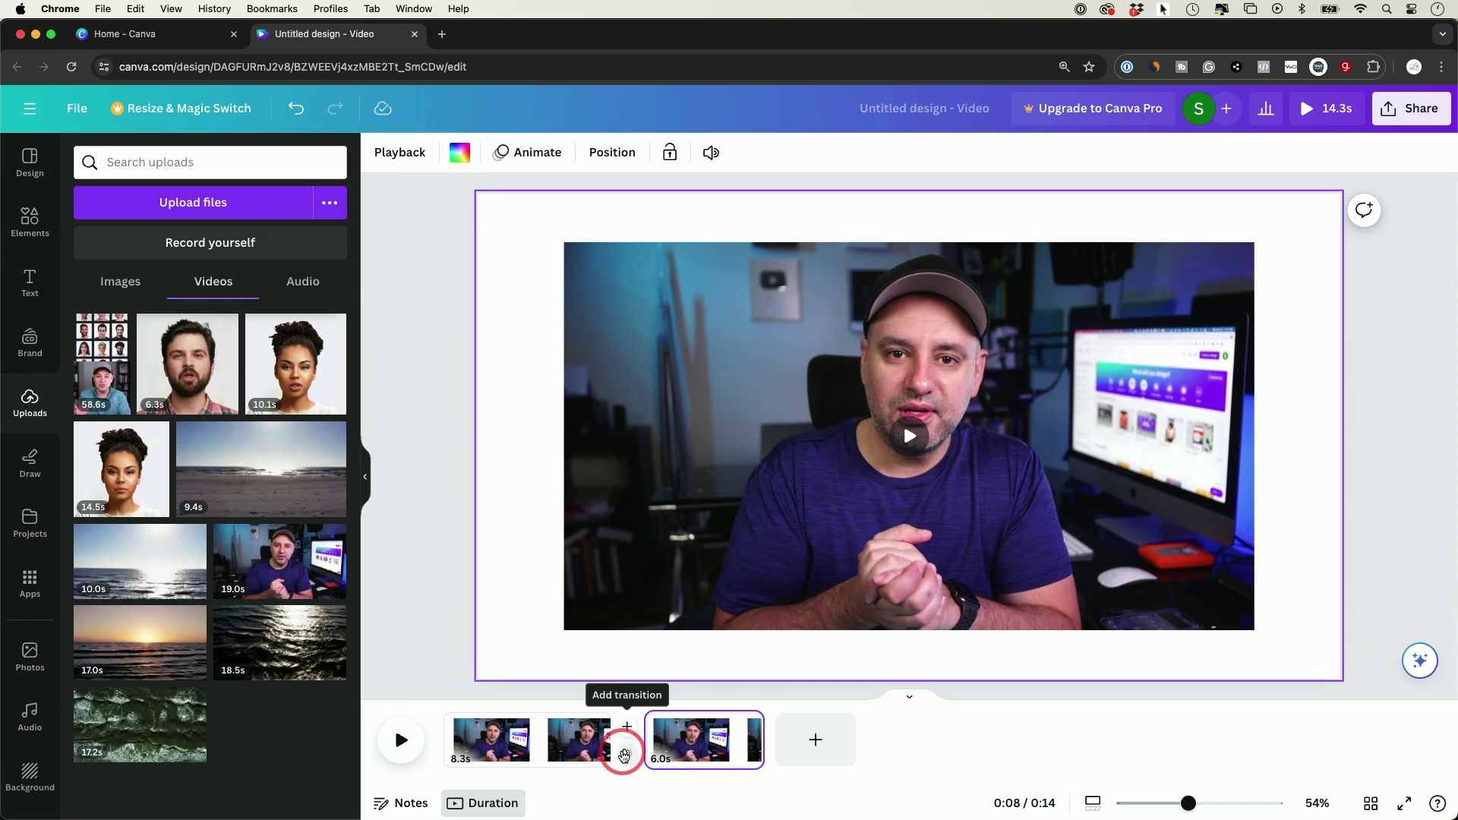
Step: Add a 0.5 s Dissolve transition between the first two clips and preview it
left_click(625, 755)
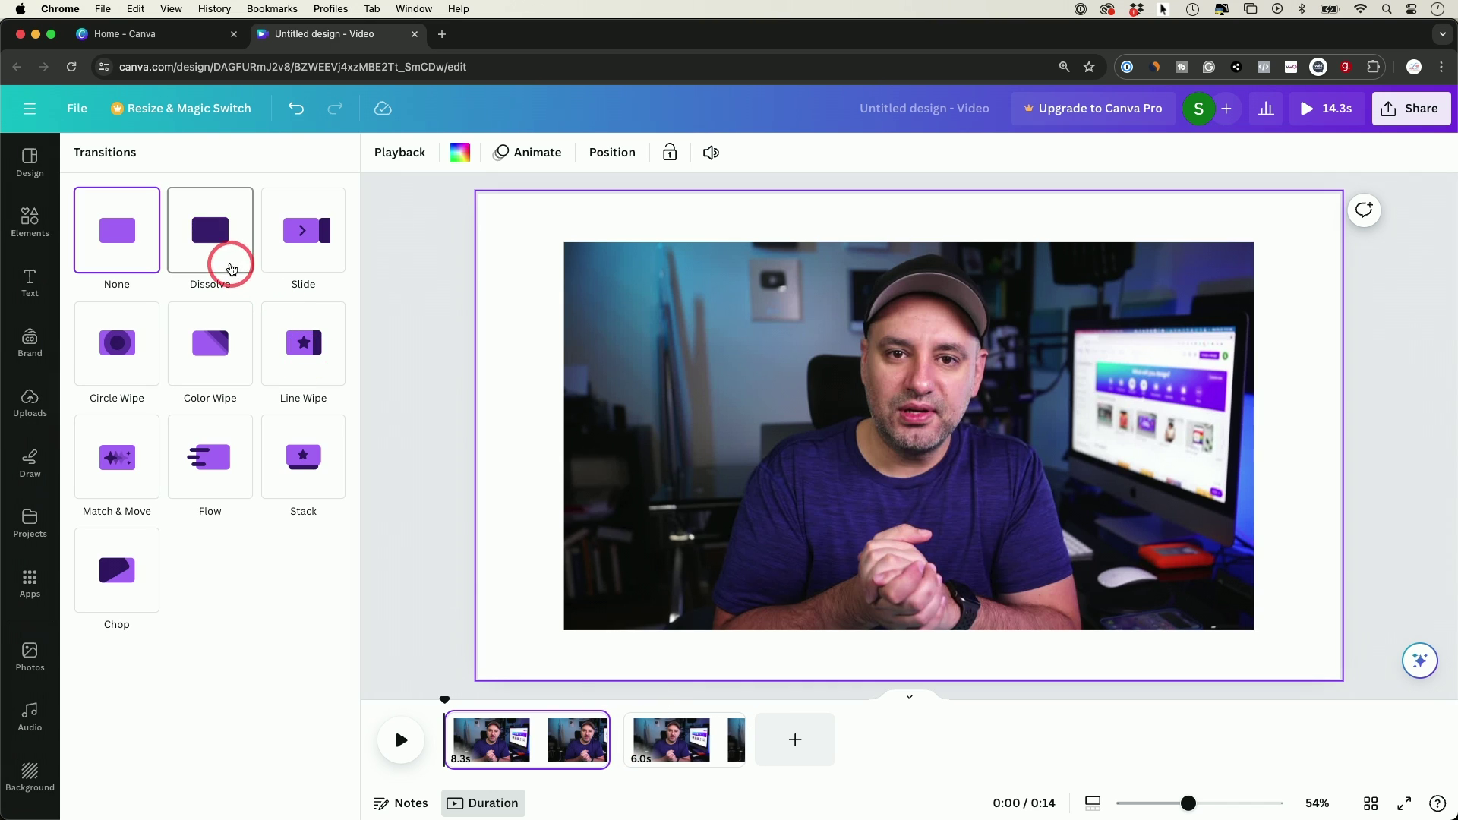
left_click(228, 266)
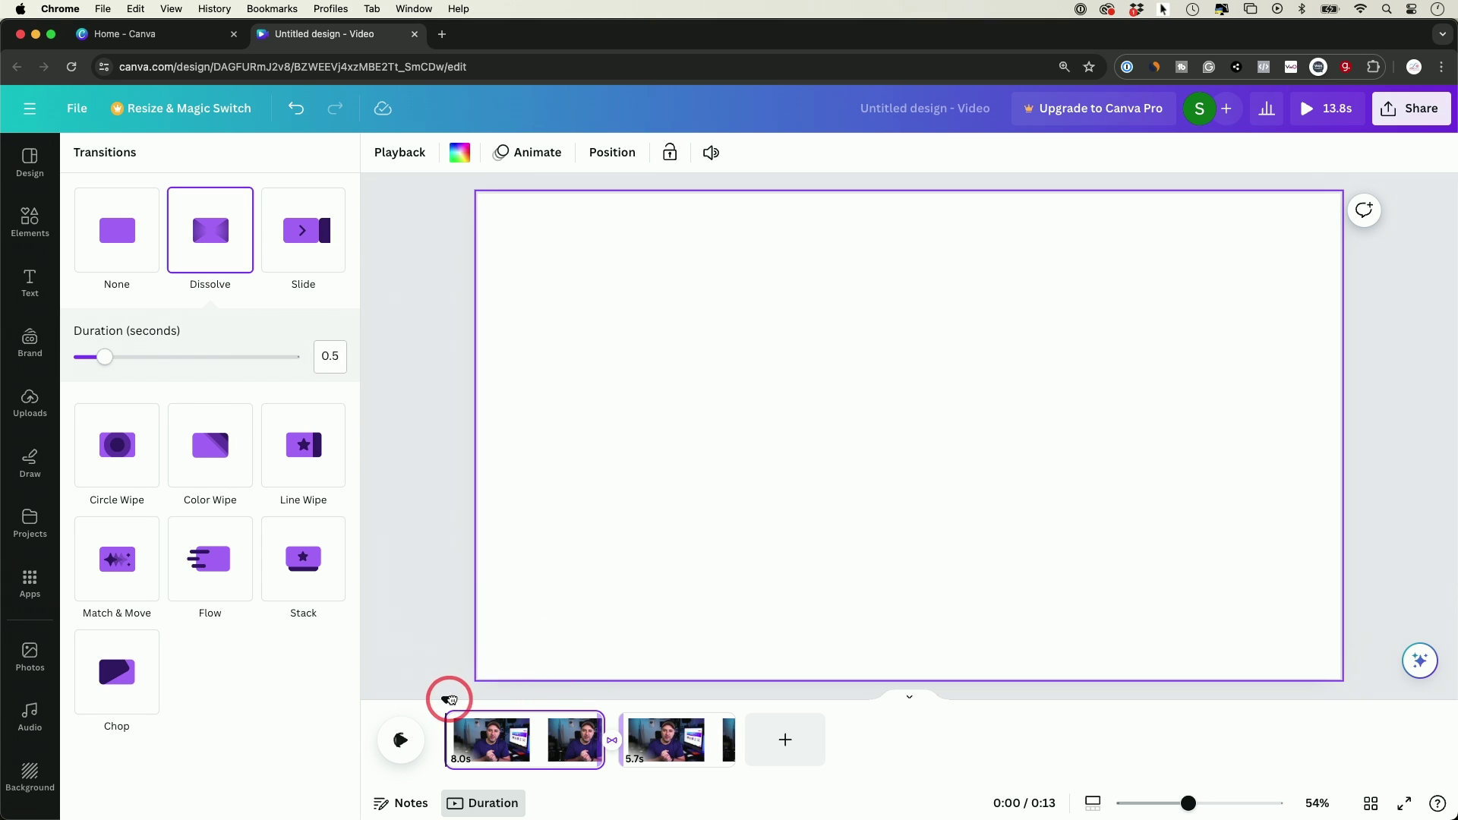
left_click_drag(448, 695, 594, 707)
left_click(409, 754)
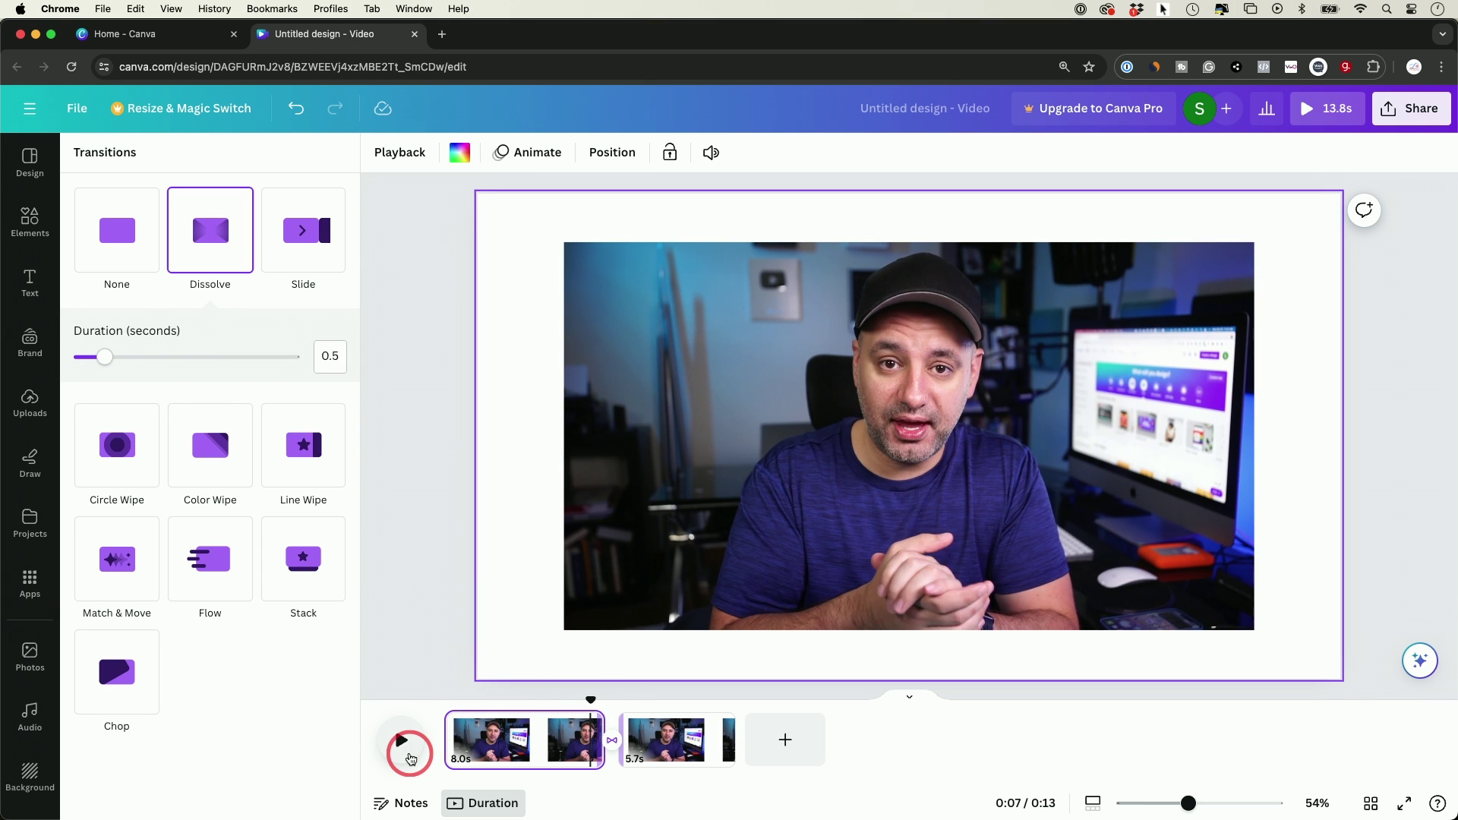
left_click(472, 739)
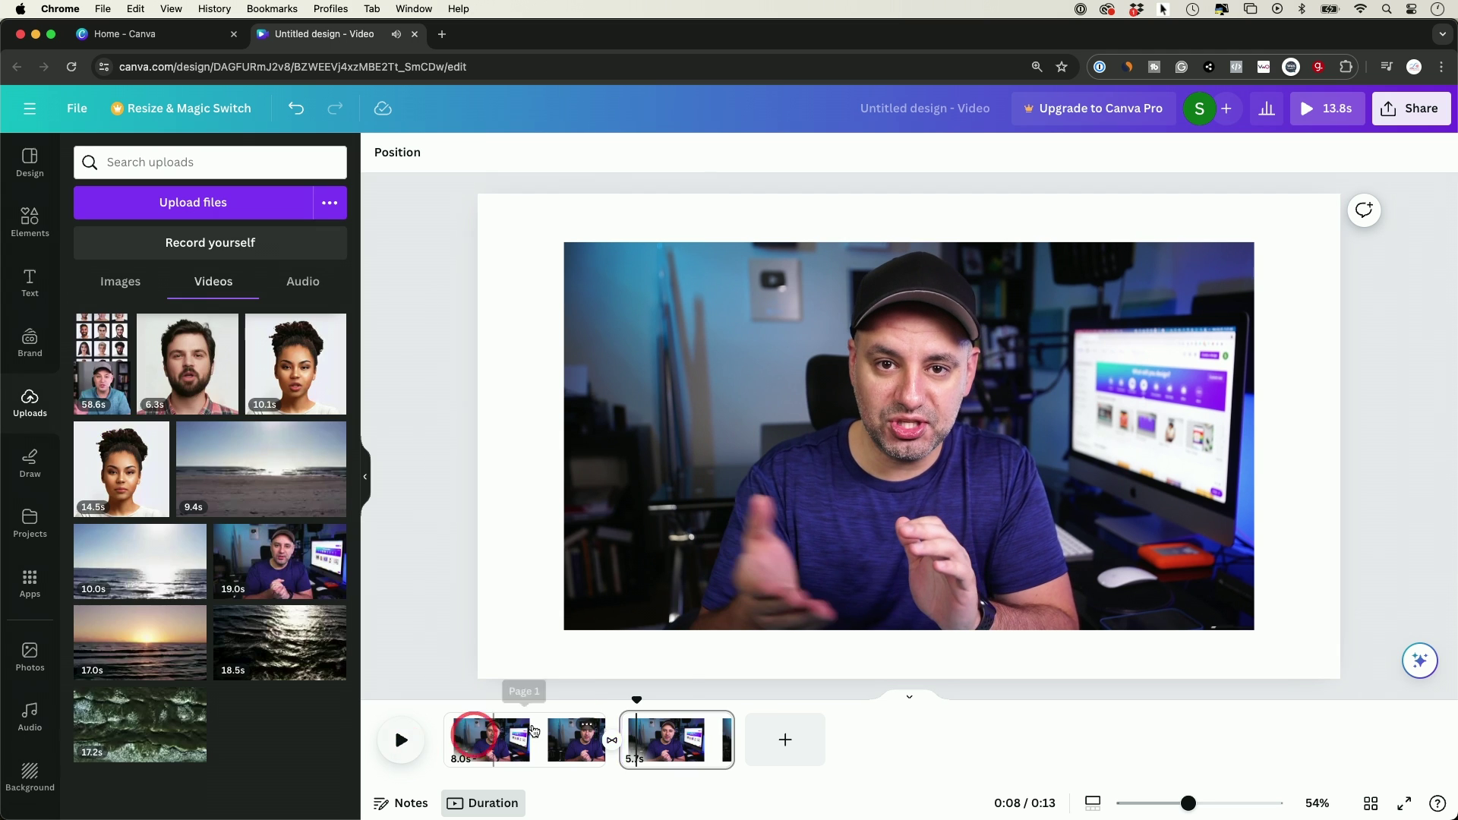
left_click(614, 748)
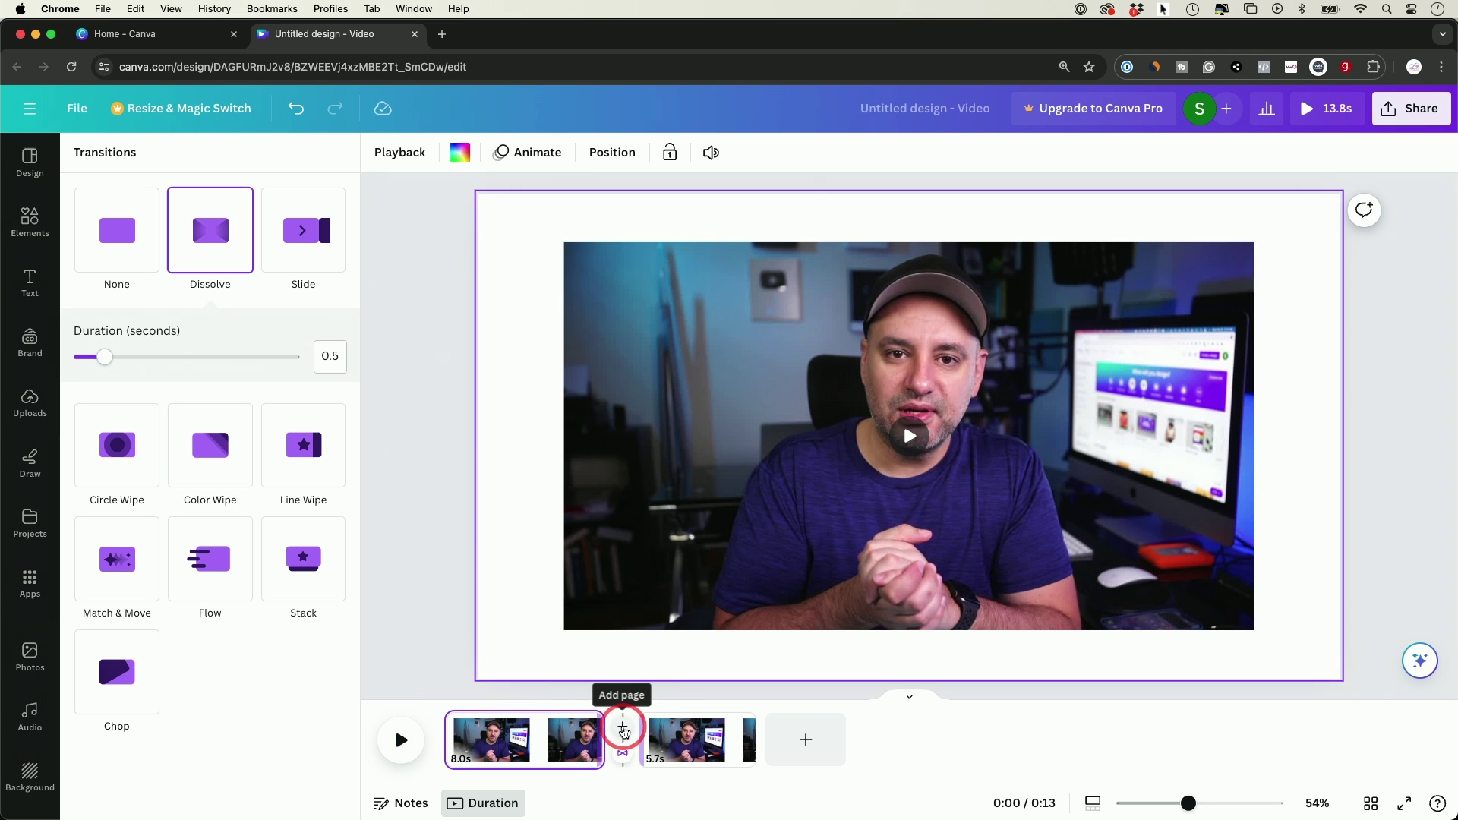
Step: Insert a blank page after the first clip and place the Light Up Mouse and Keyboard image on it
left_click(623, 729)
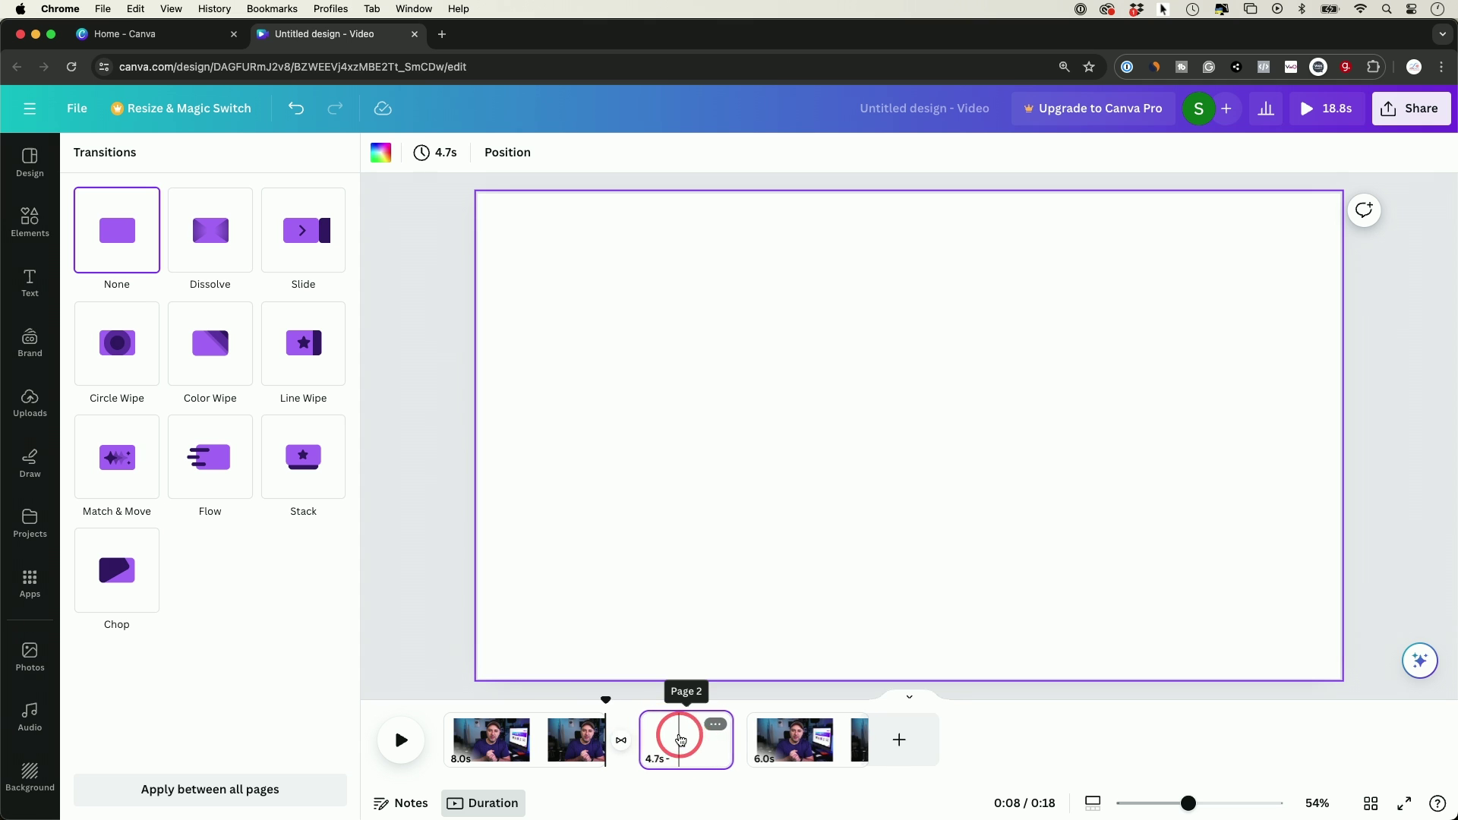
left_click(666, 746)
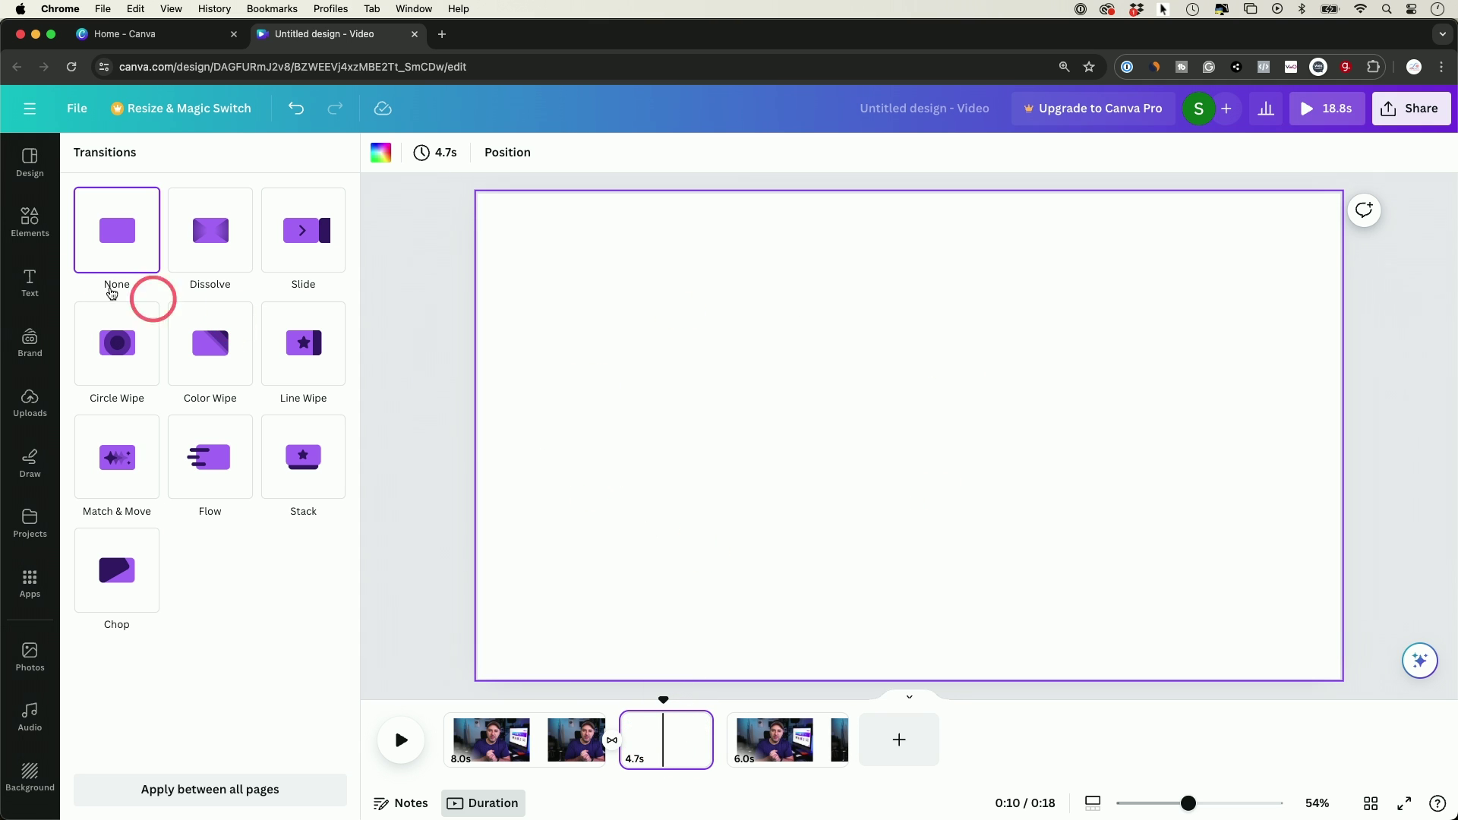
left_click(22, 221)
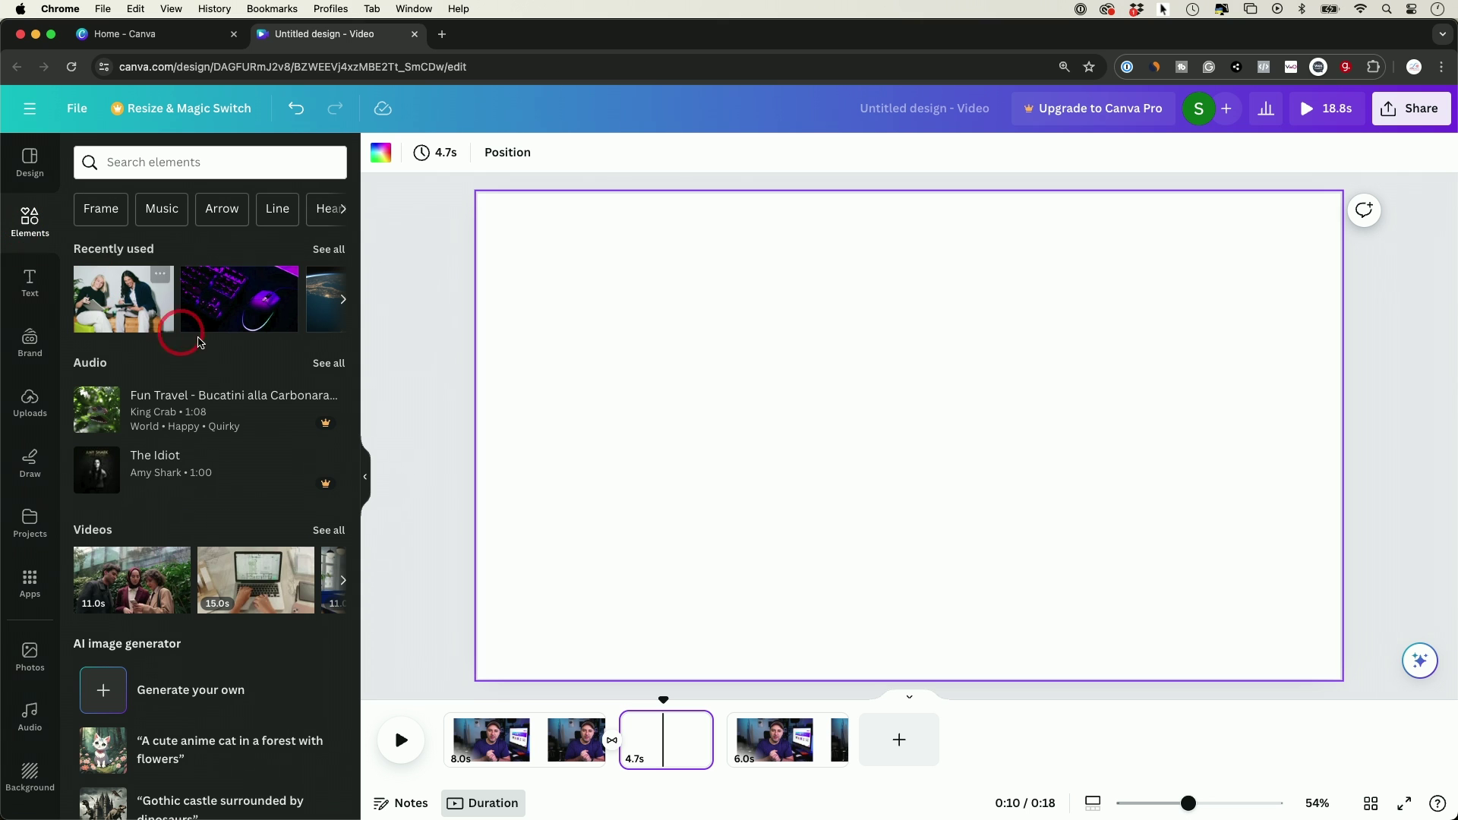
left_click_drag(239, 316, 750, 390)
left_click_drag(665, 698, 788, 691)
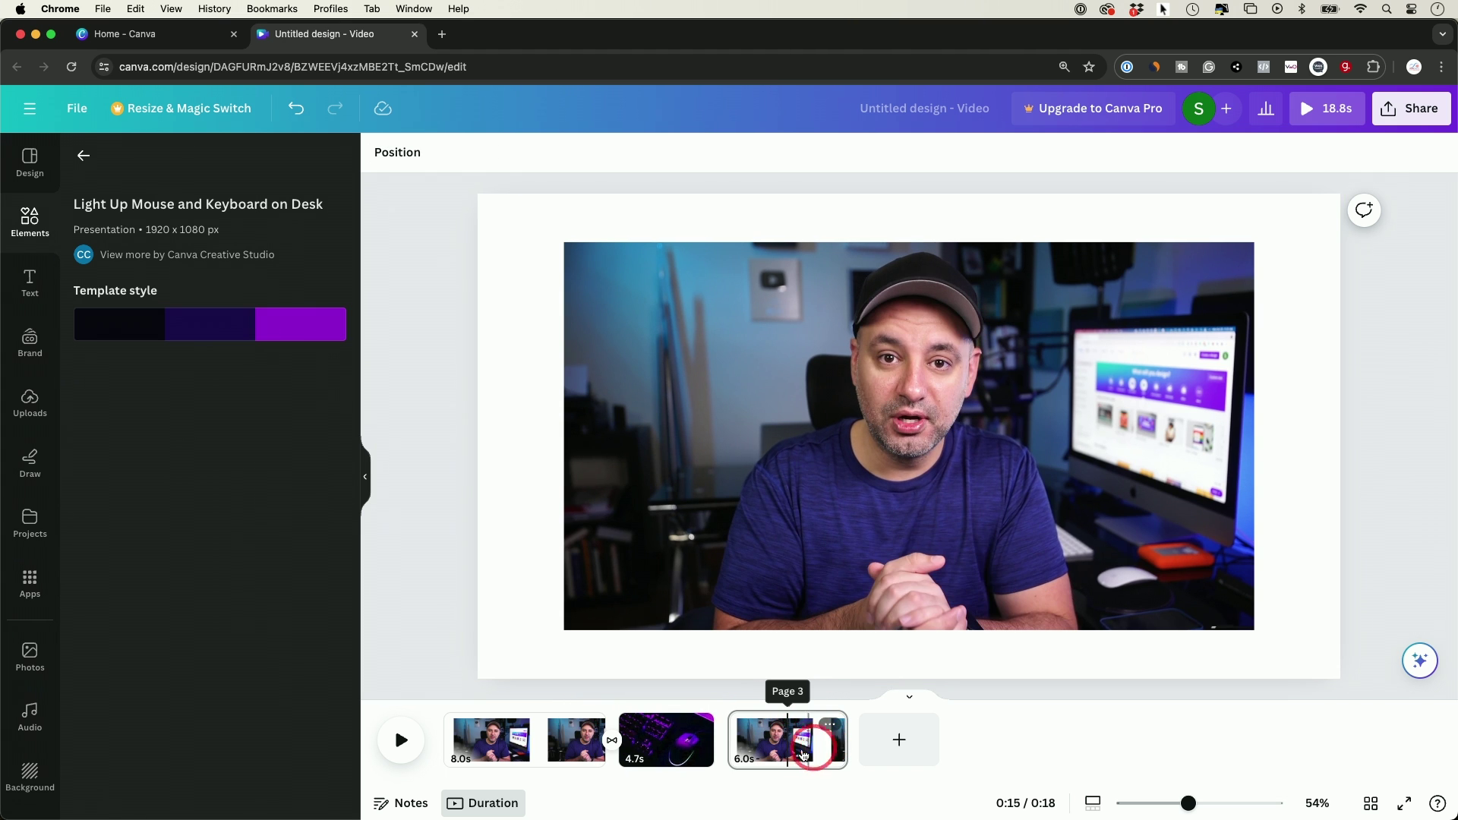
left_click(770, 747)
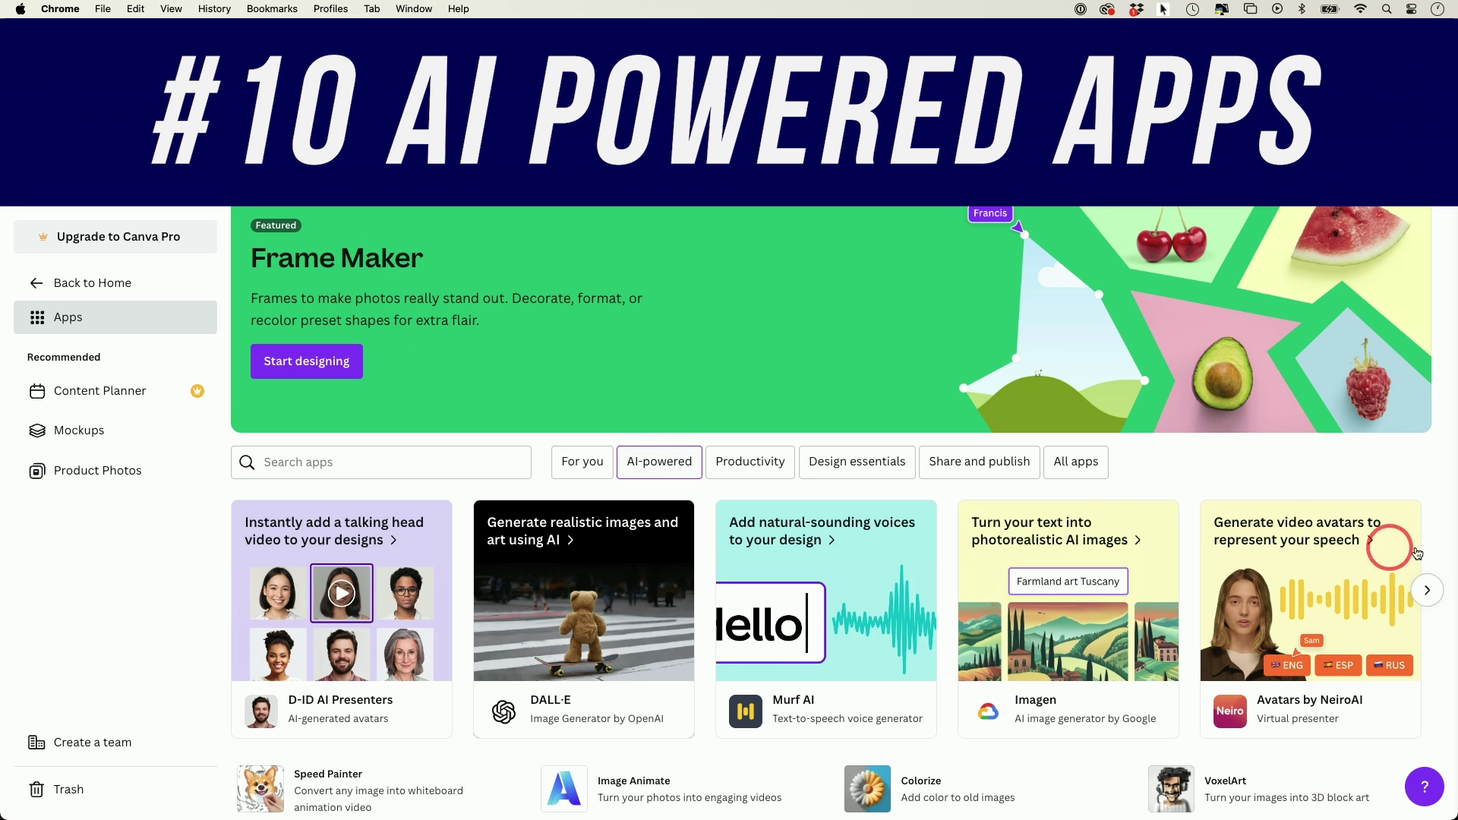
Step: Pick Animeify from the AI-powered apps and start a new Video design with it
left_click(1452, 523)
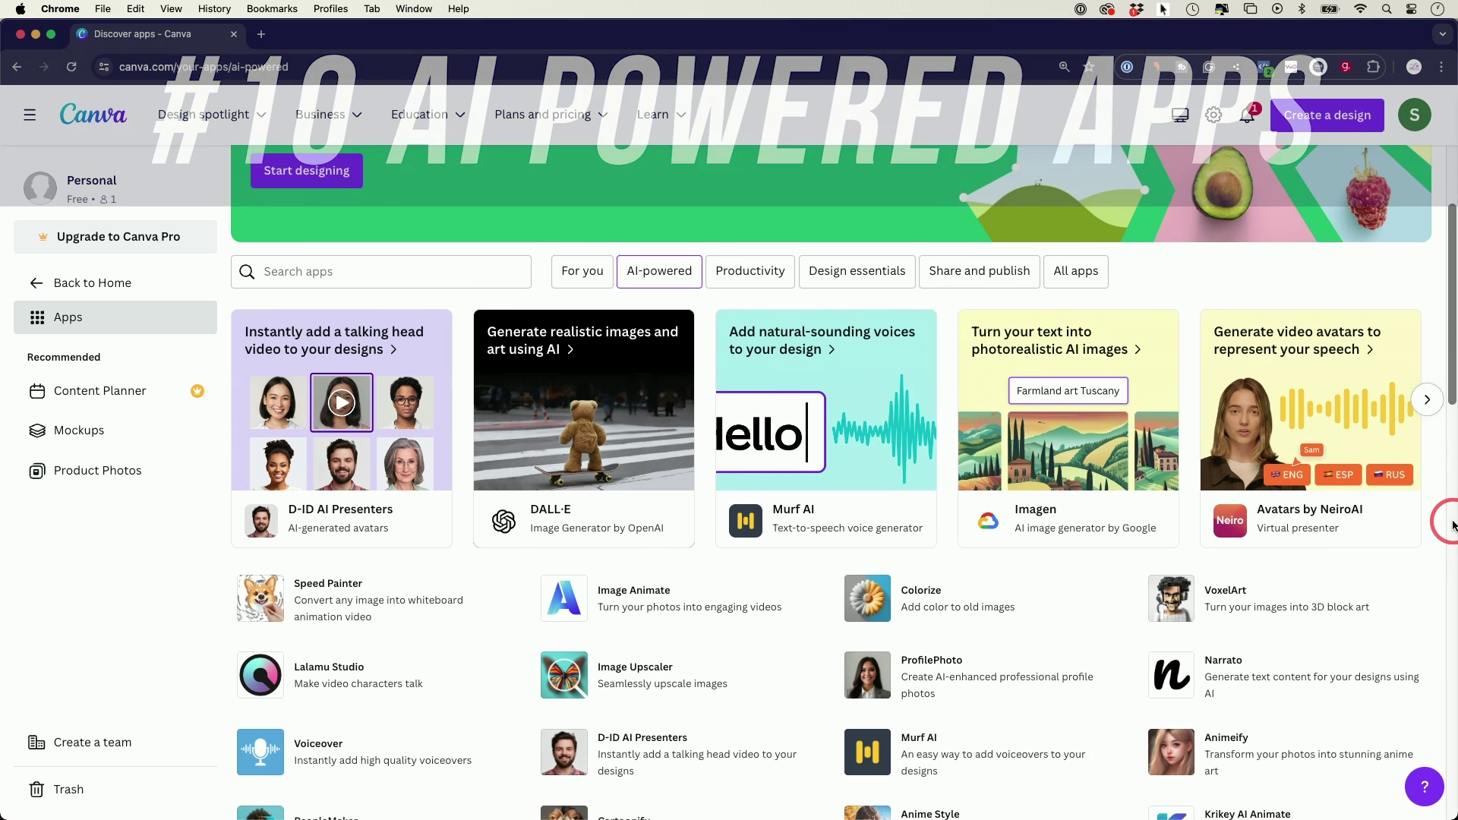
scroll(1452, 524, "down", 3)
scroll(1453, 523, "down", 3)
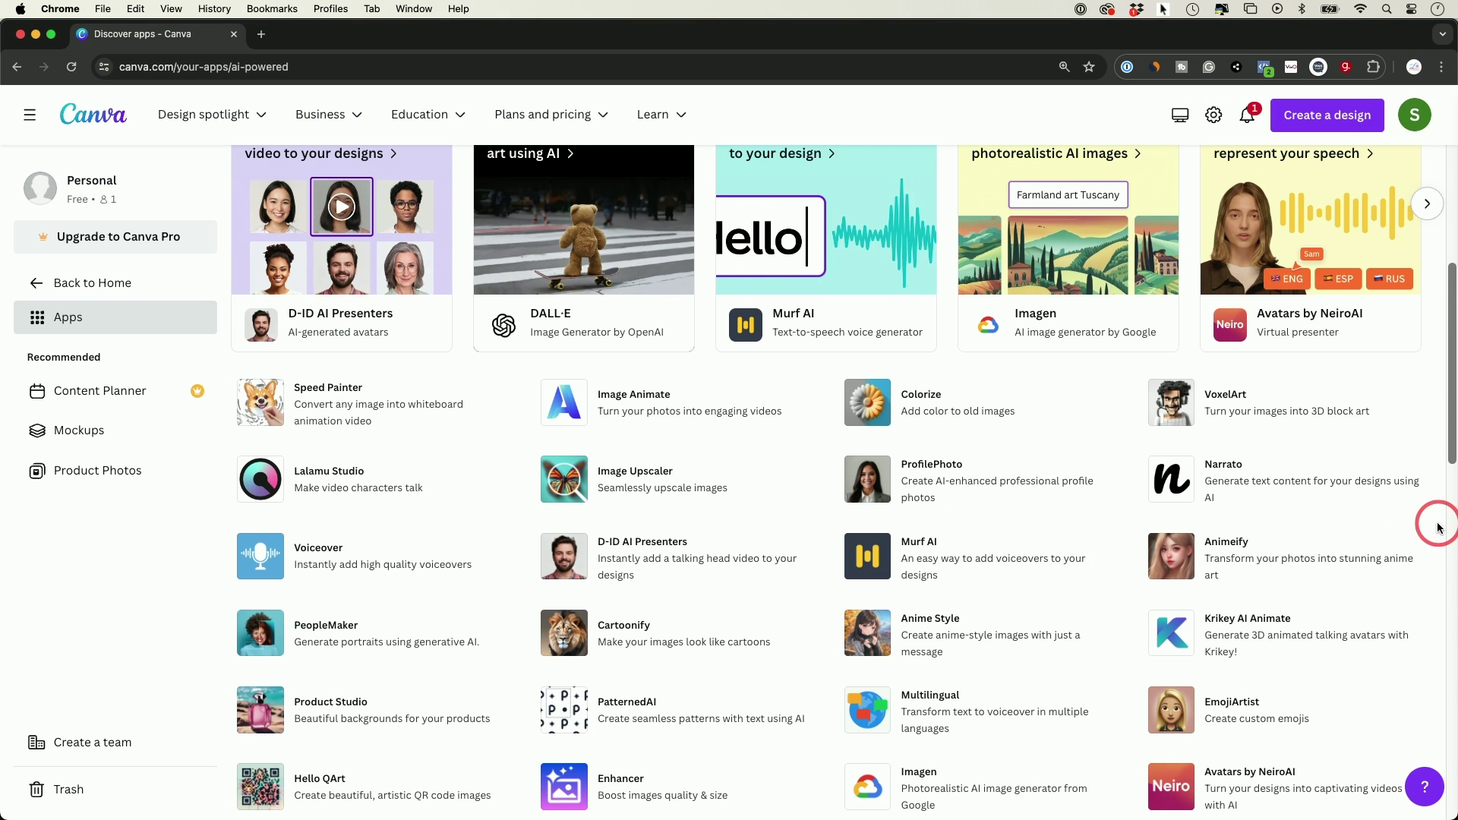
left_click(1224, 555)
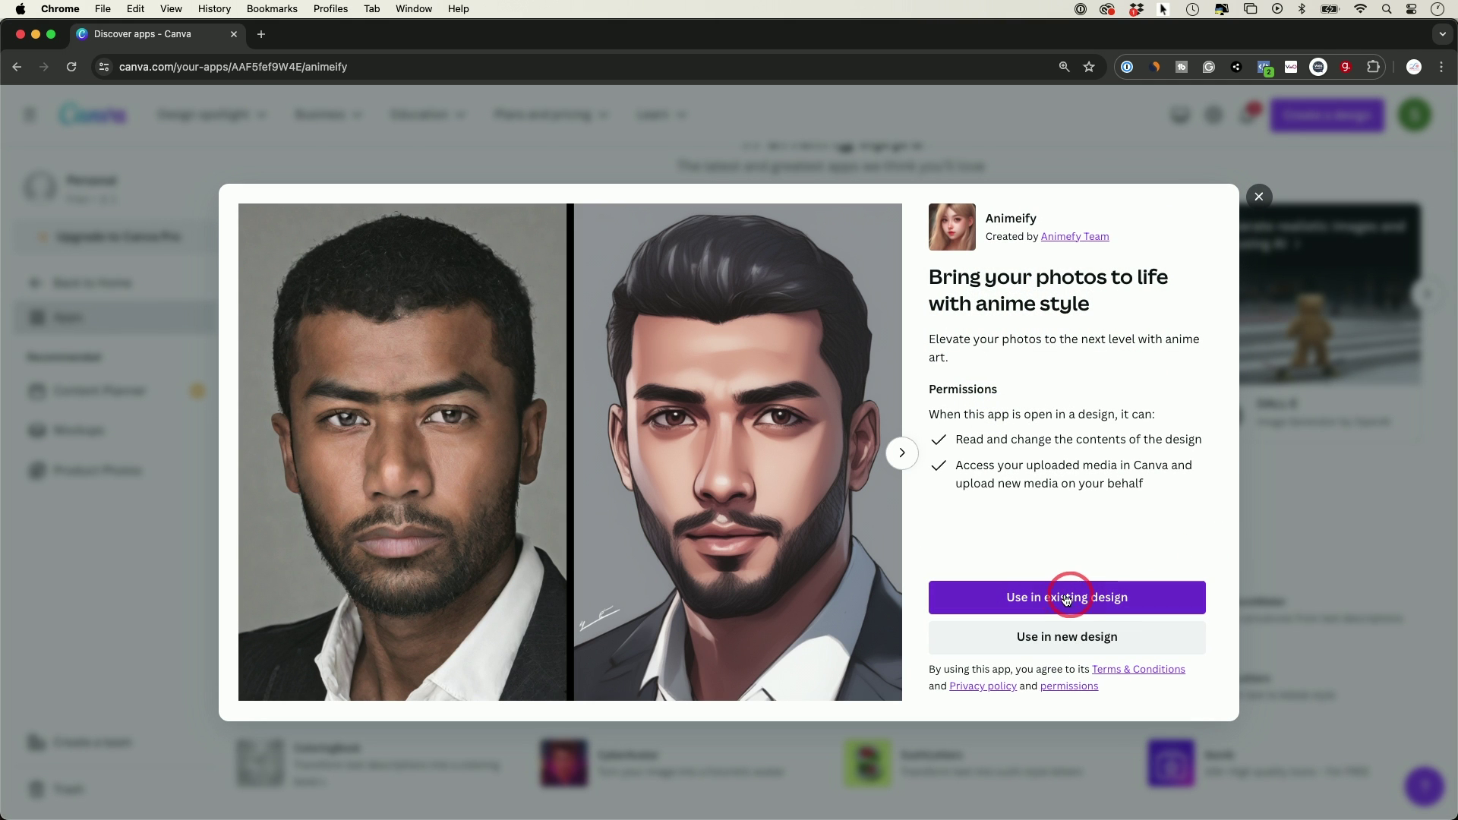
left_click(1058, 638)
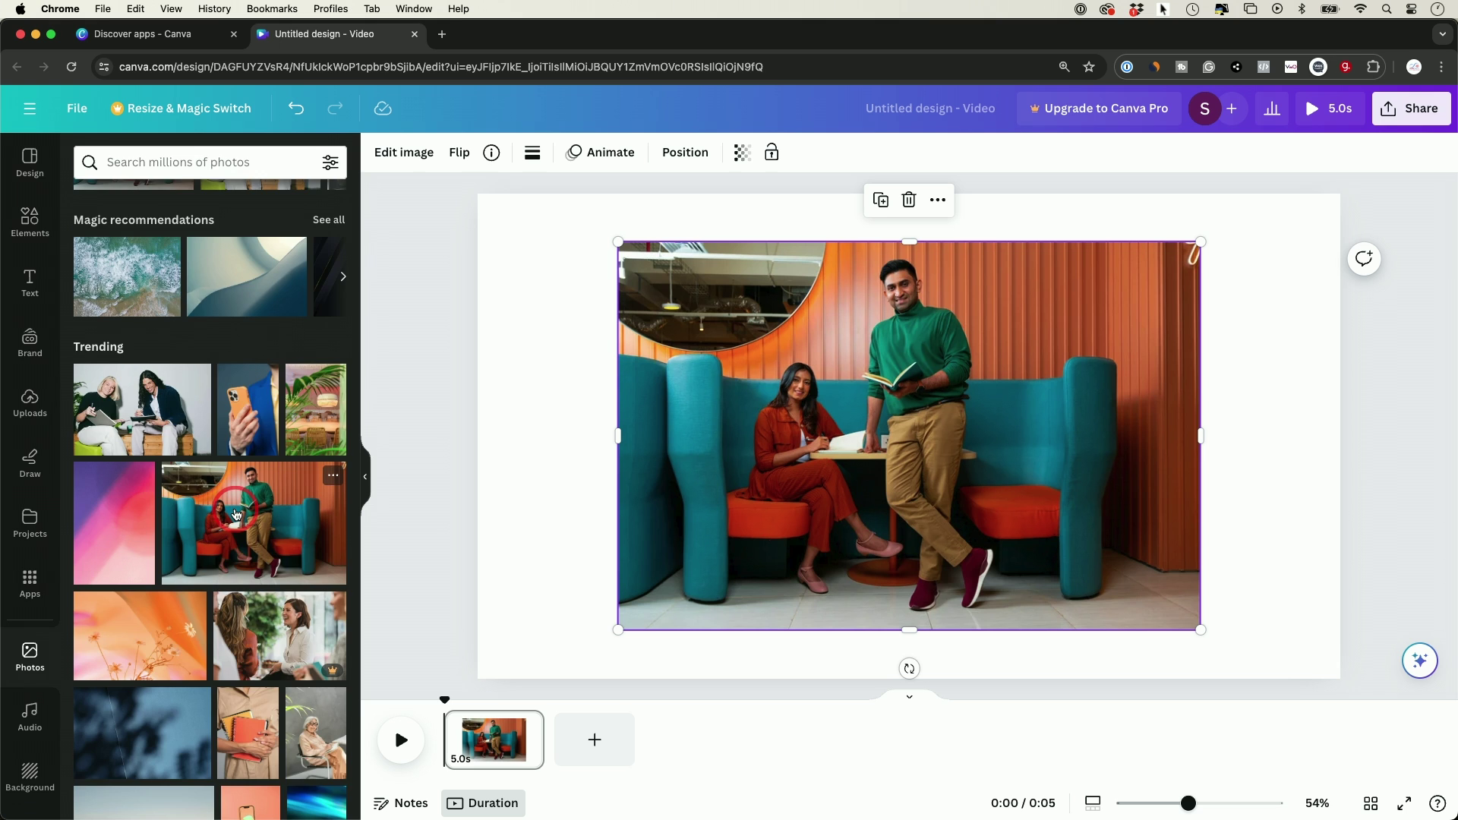
Step: Turn the teal booth photo anime-style with Animeify, then return to the apps directory tab
left_click(30, 584)
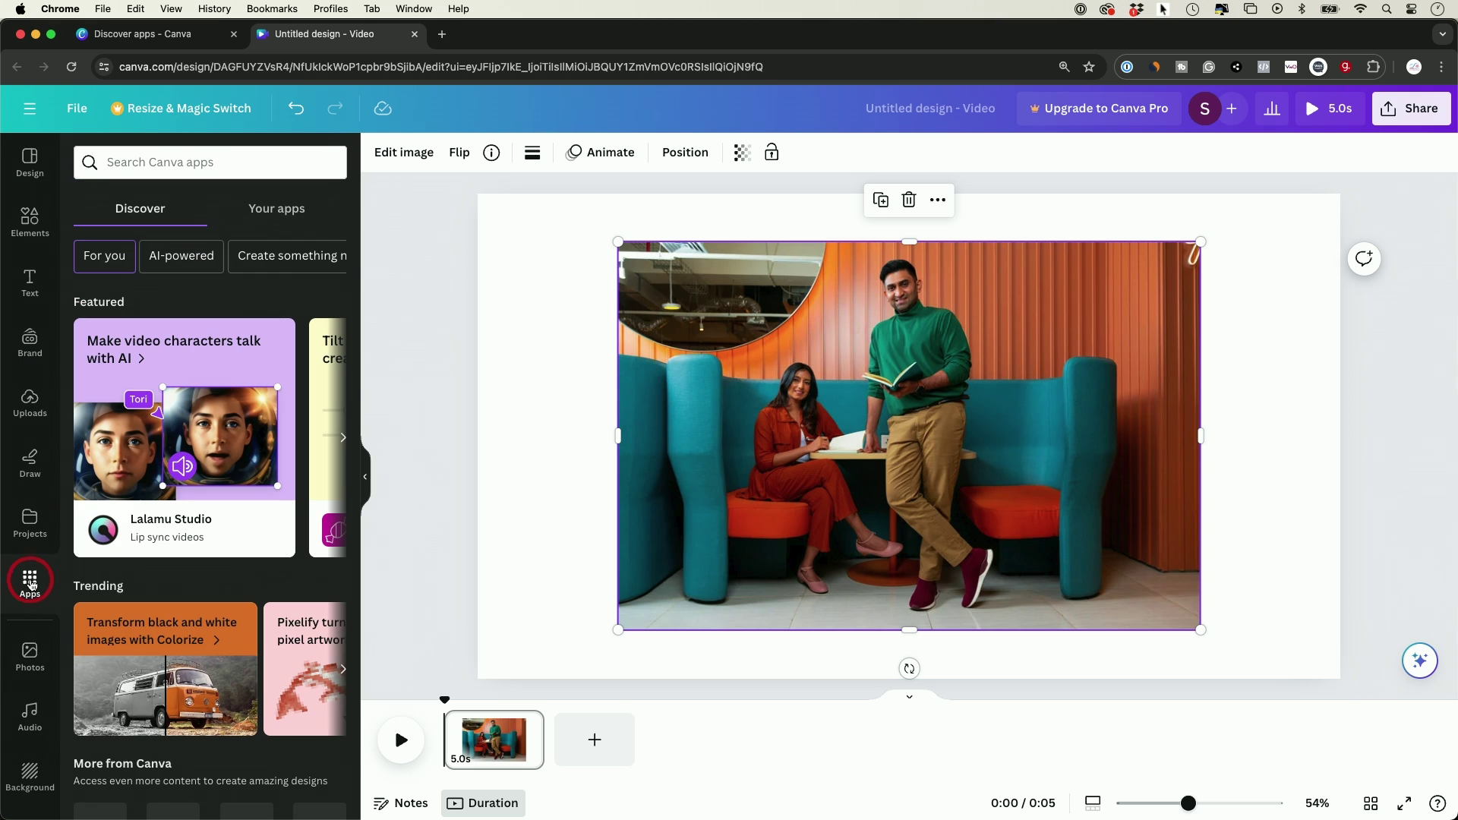
left_click(270, 211)
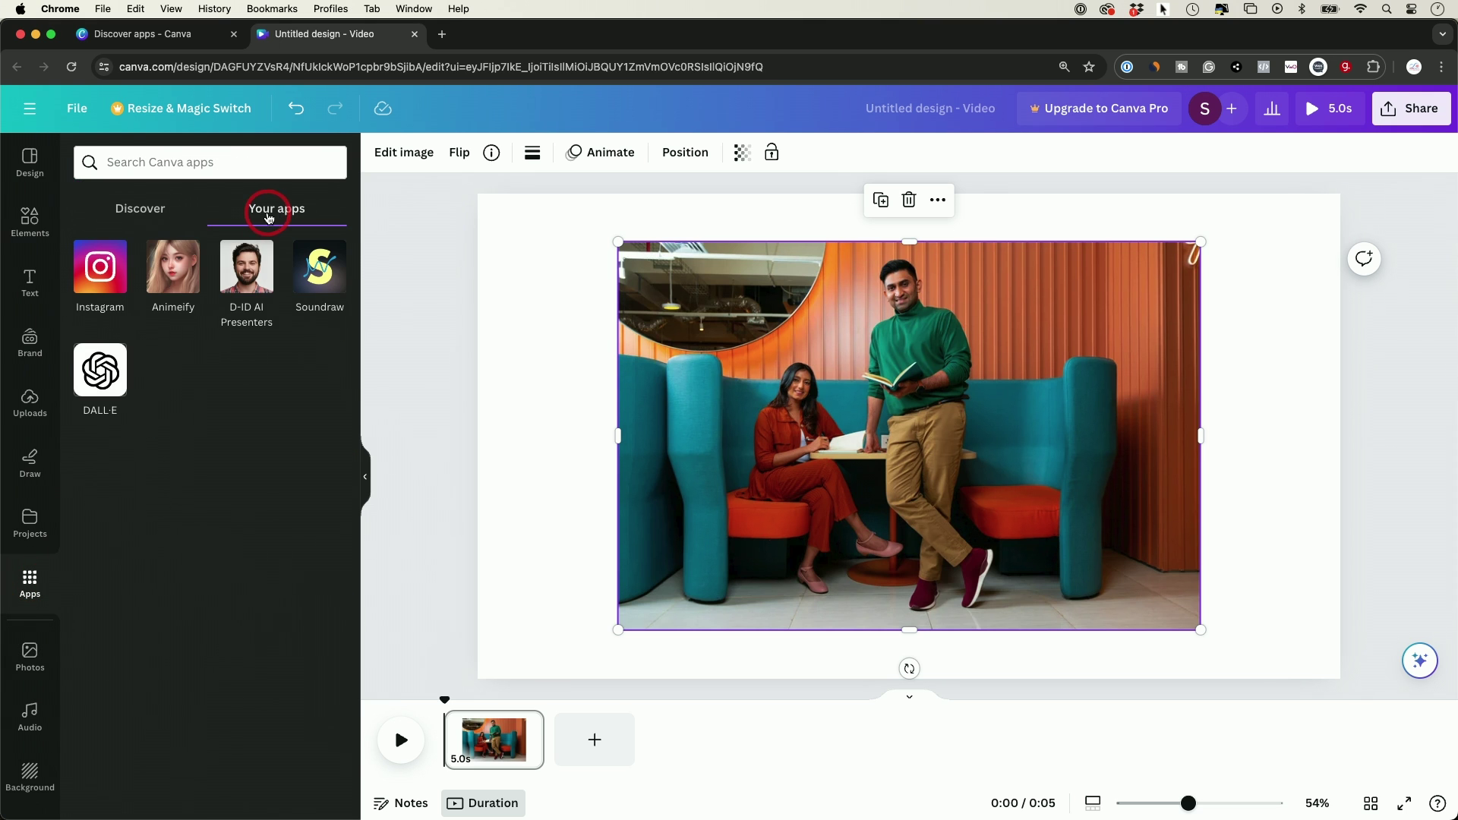
left_click(176, 280)
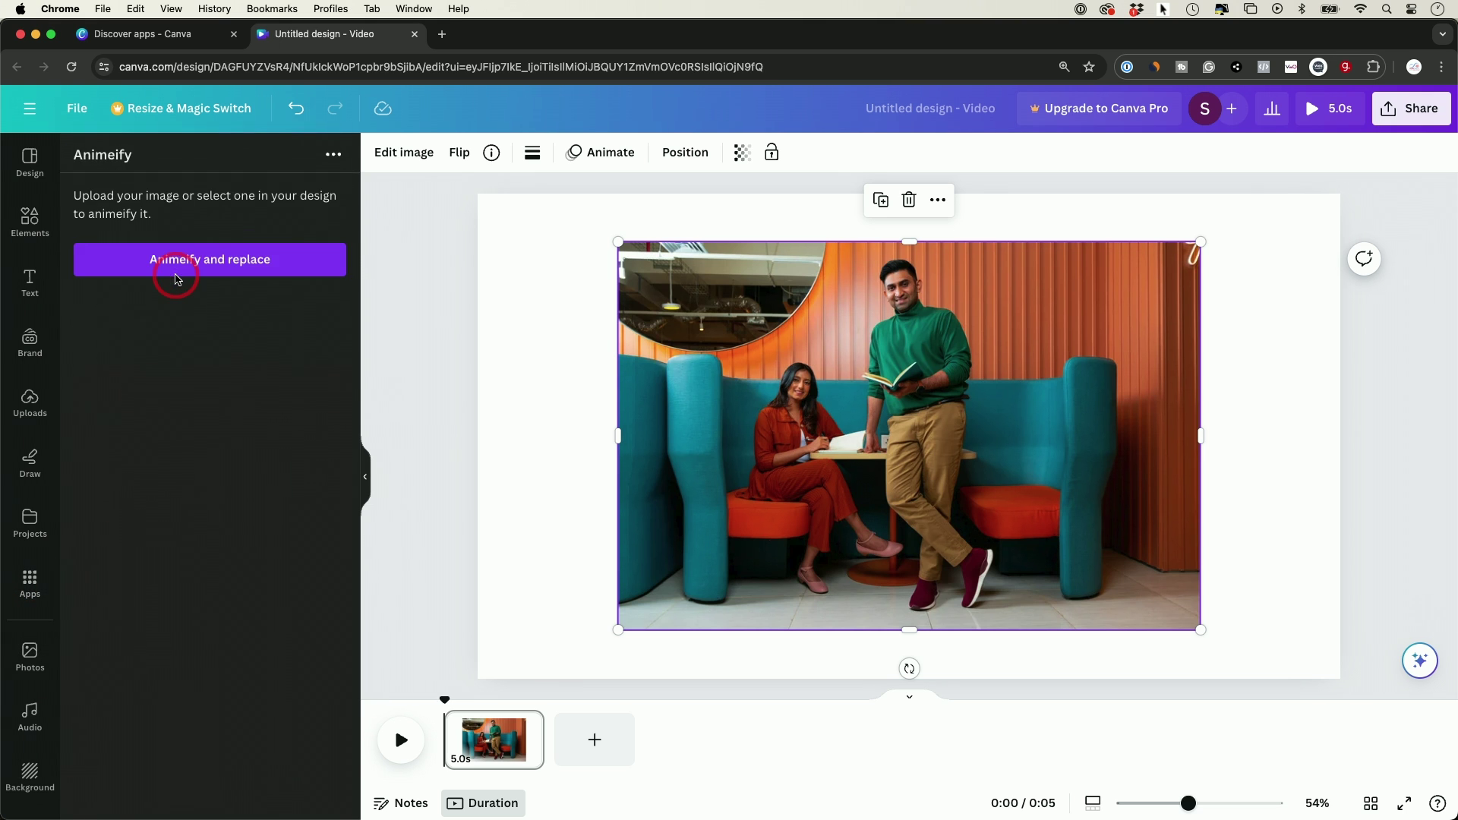
left_click(185, 258)
left_click(1276, 365)
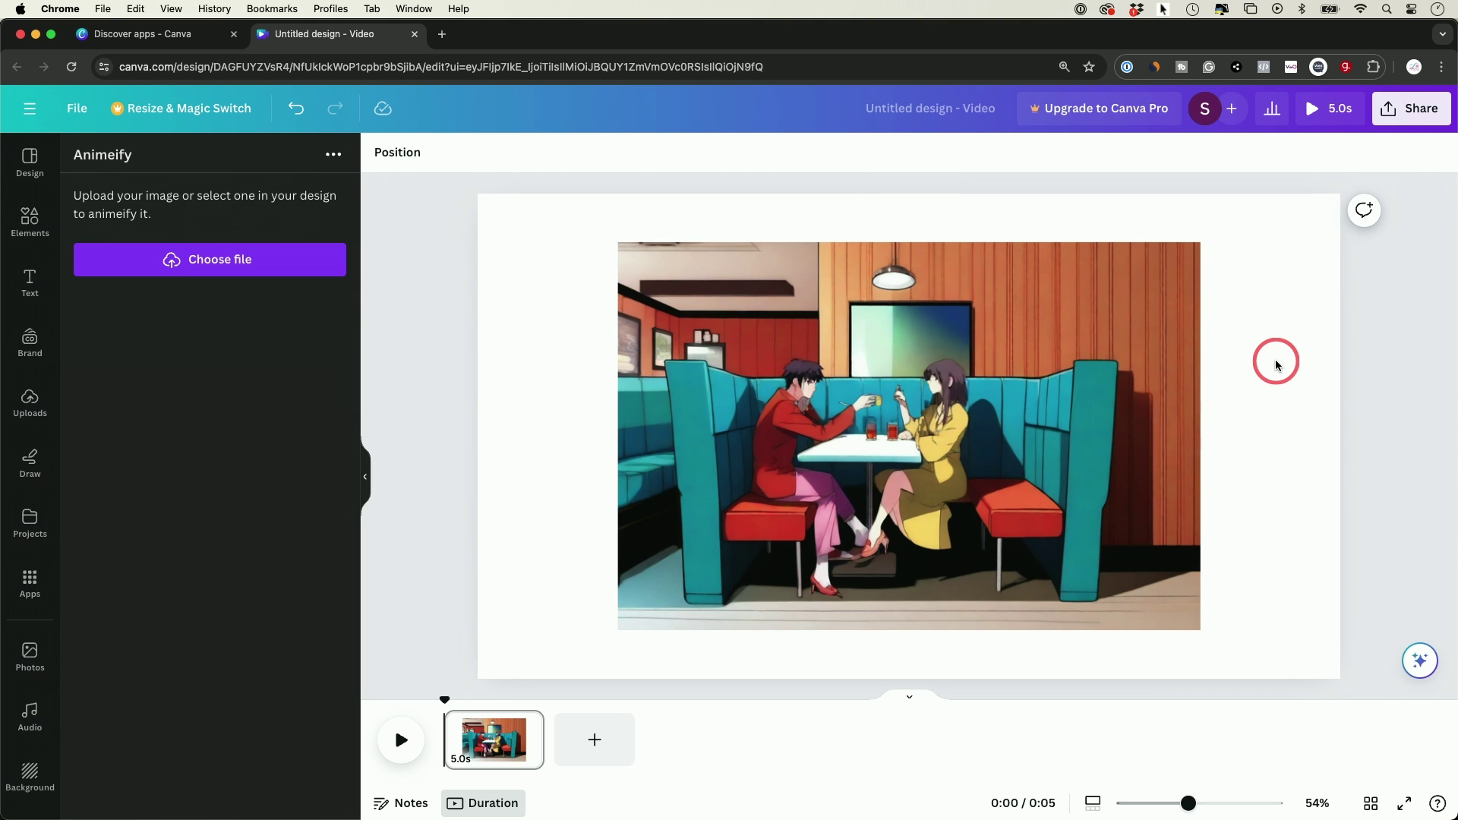
key("ctrl+shift+Tab")
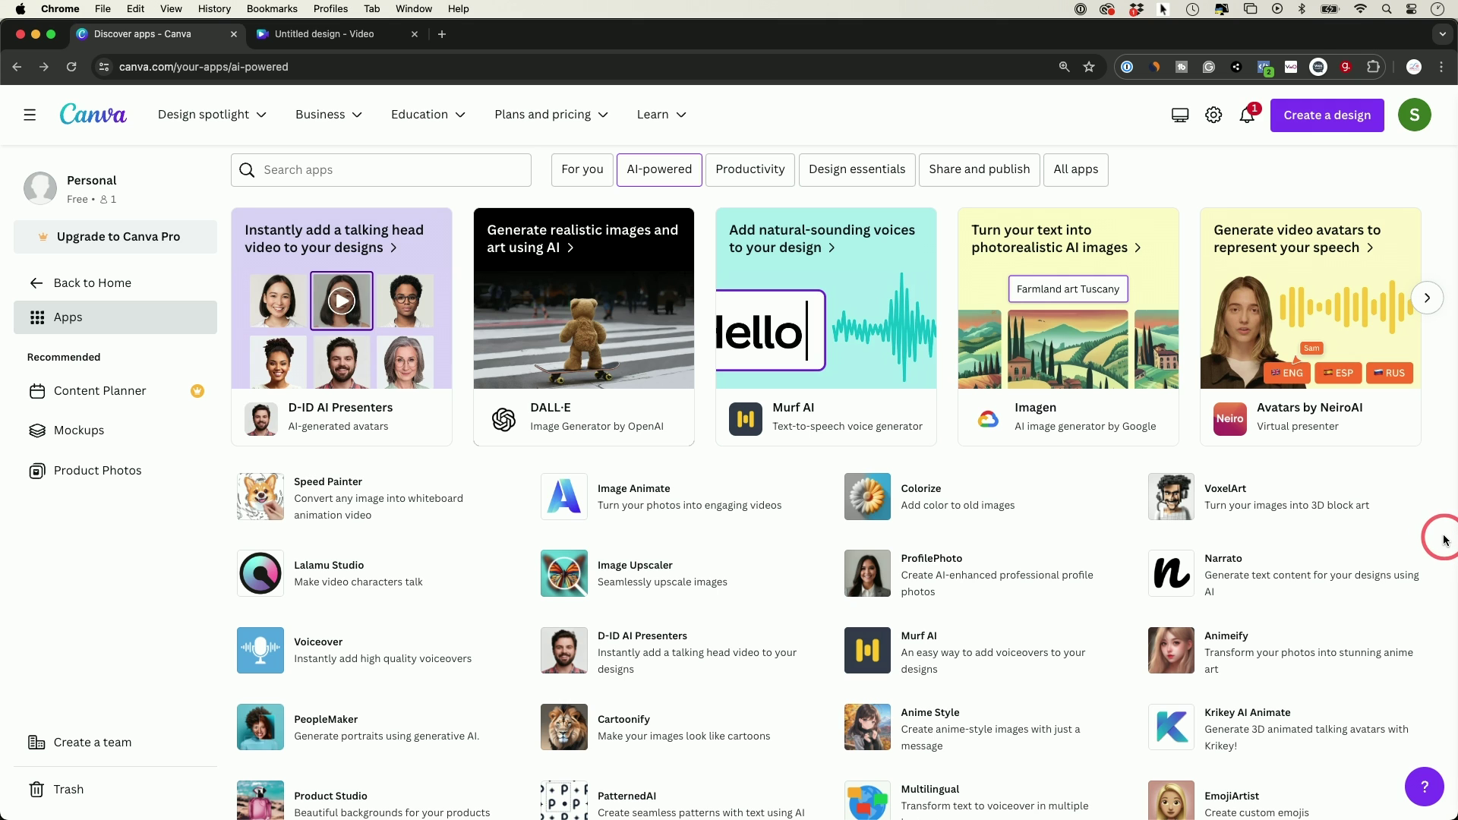